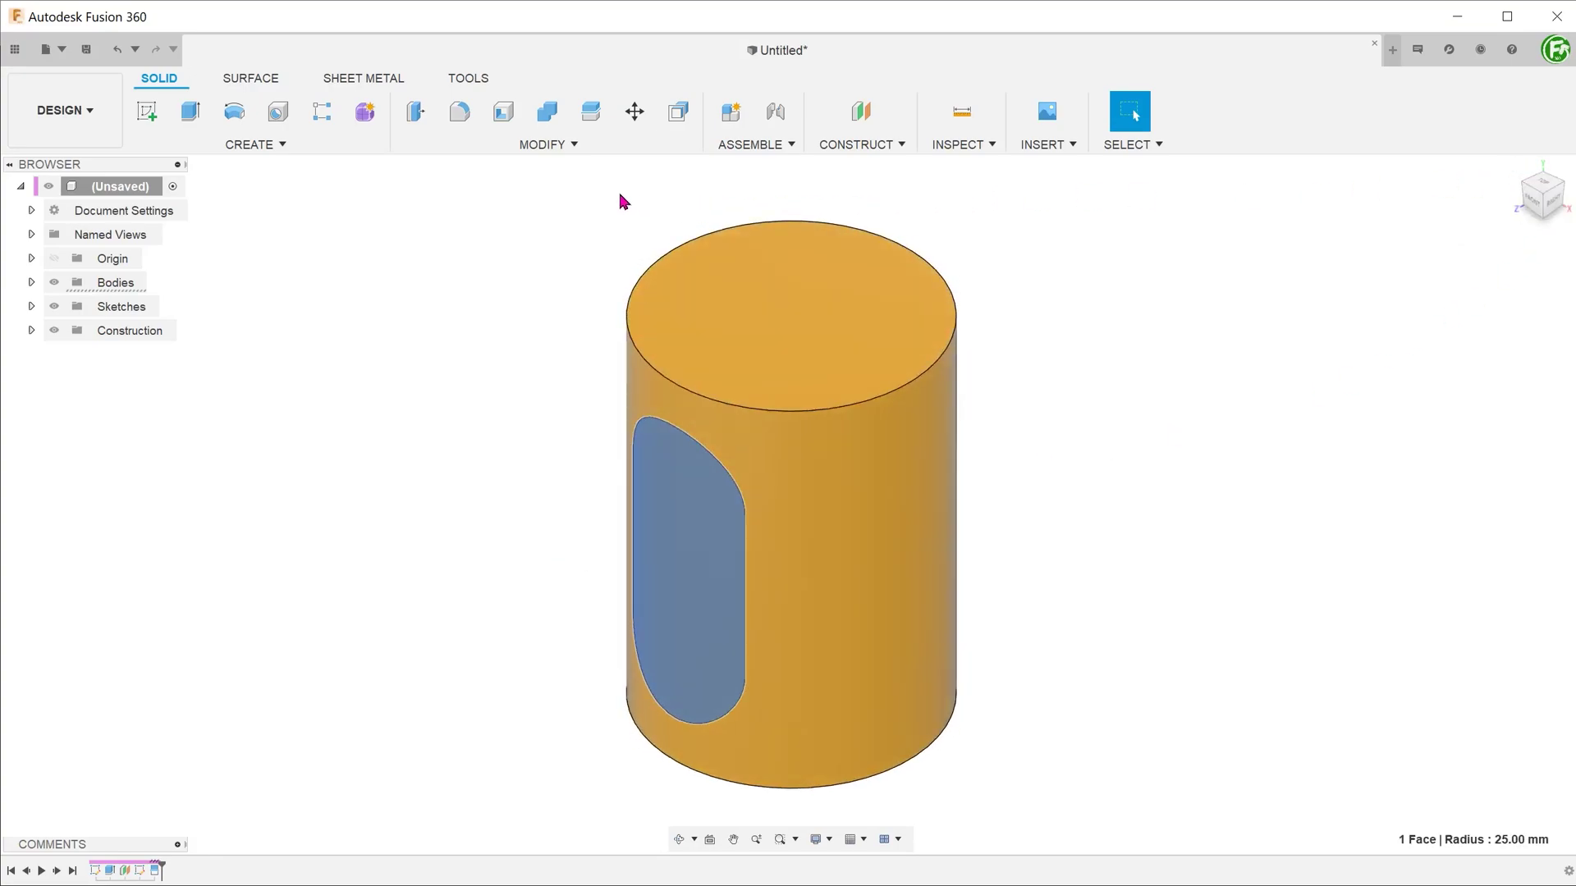
Step: Try to offset the slot-shaped face on the cylinder's side outward by 13 mm
click(545, 146)
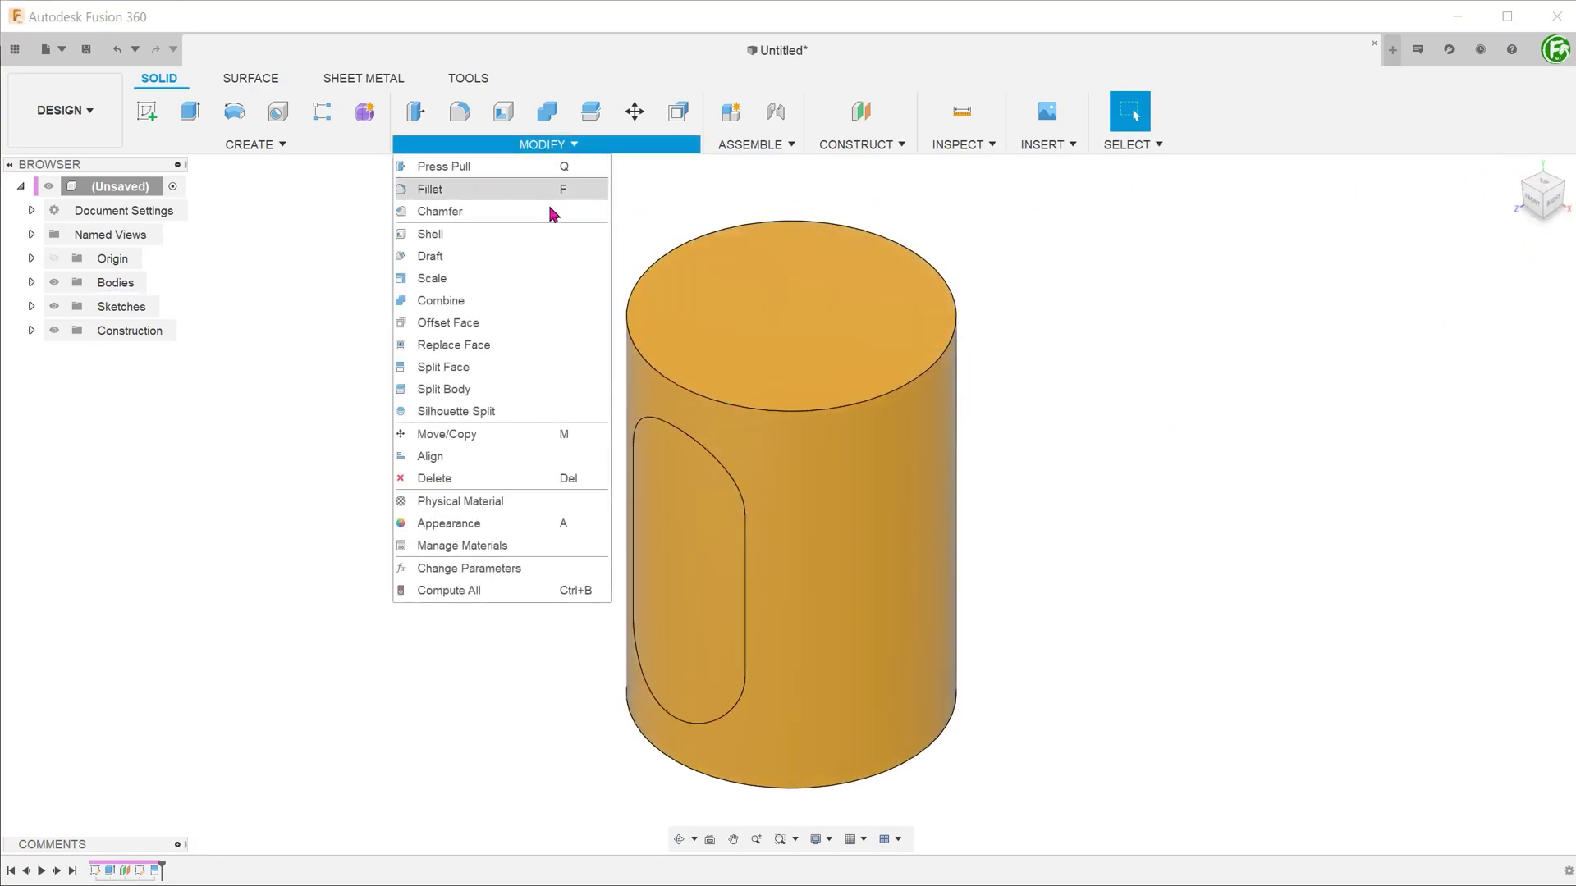
click(547, 326)
click(669, 540)
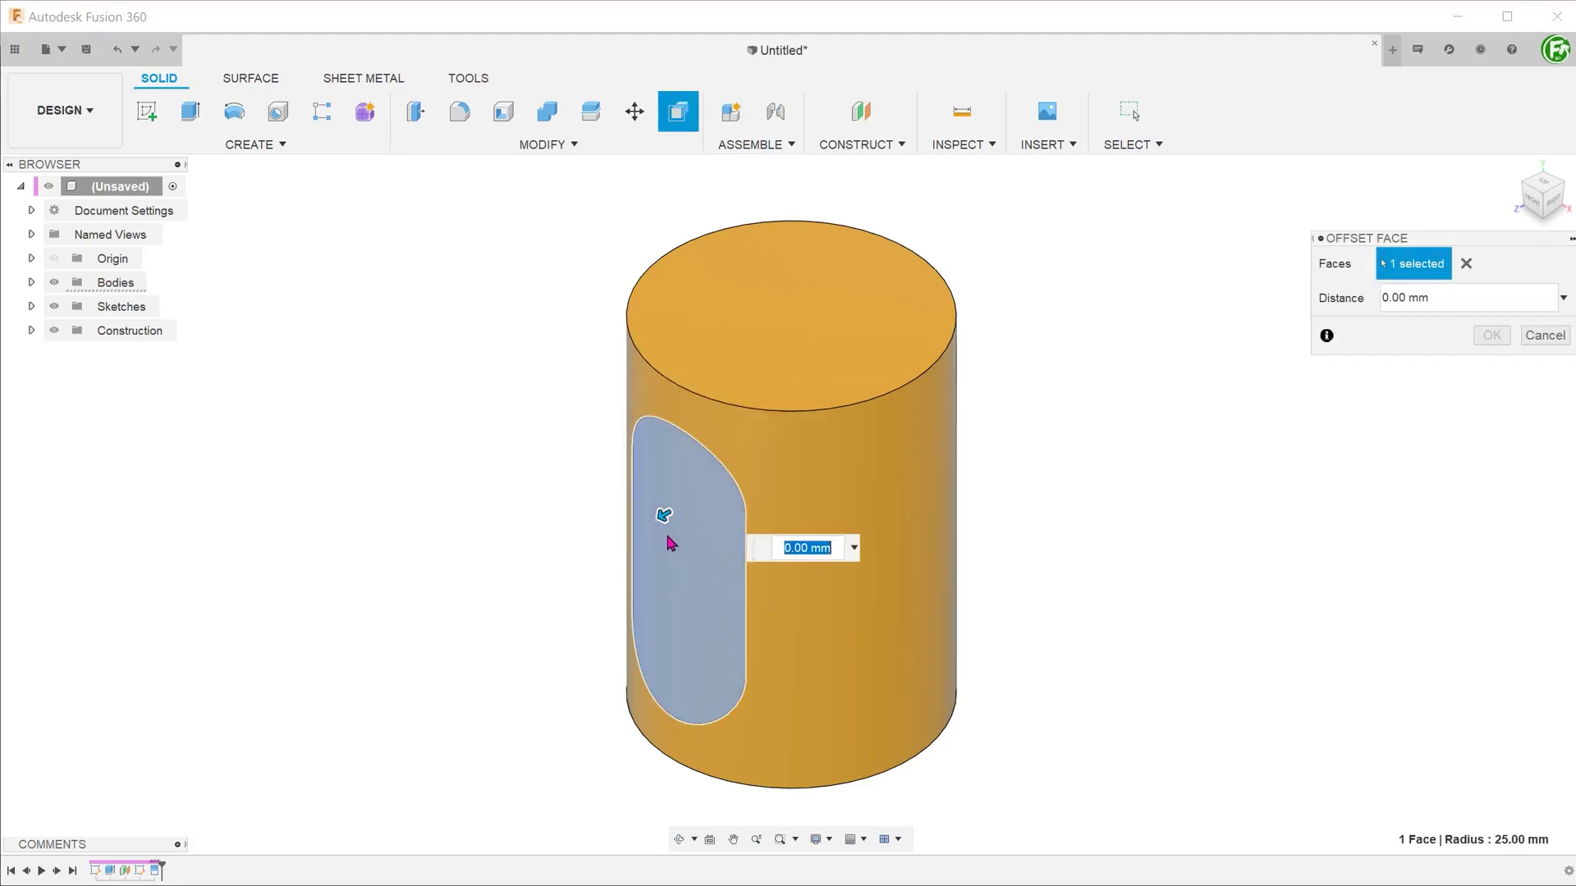
drag(662, 528, 604, 550)
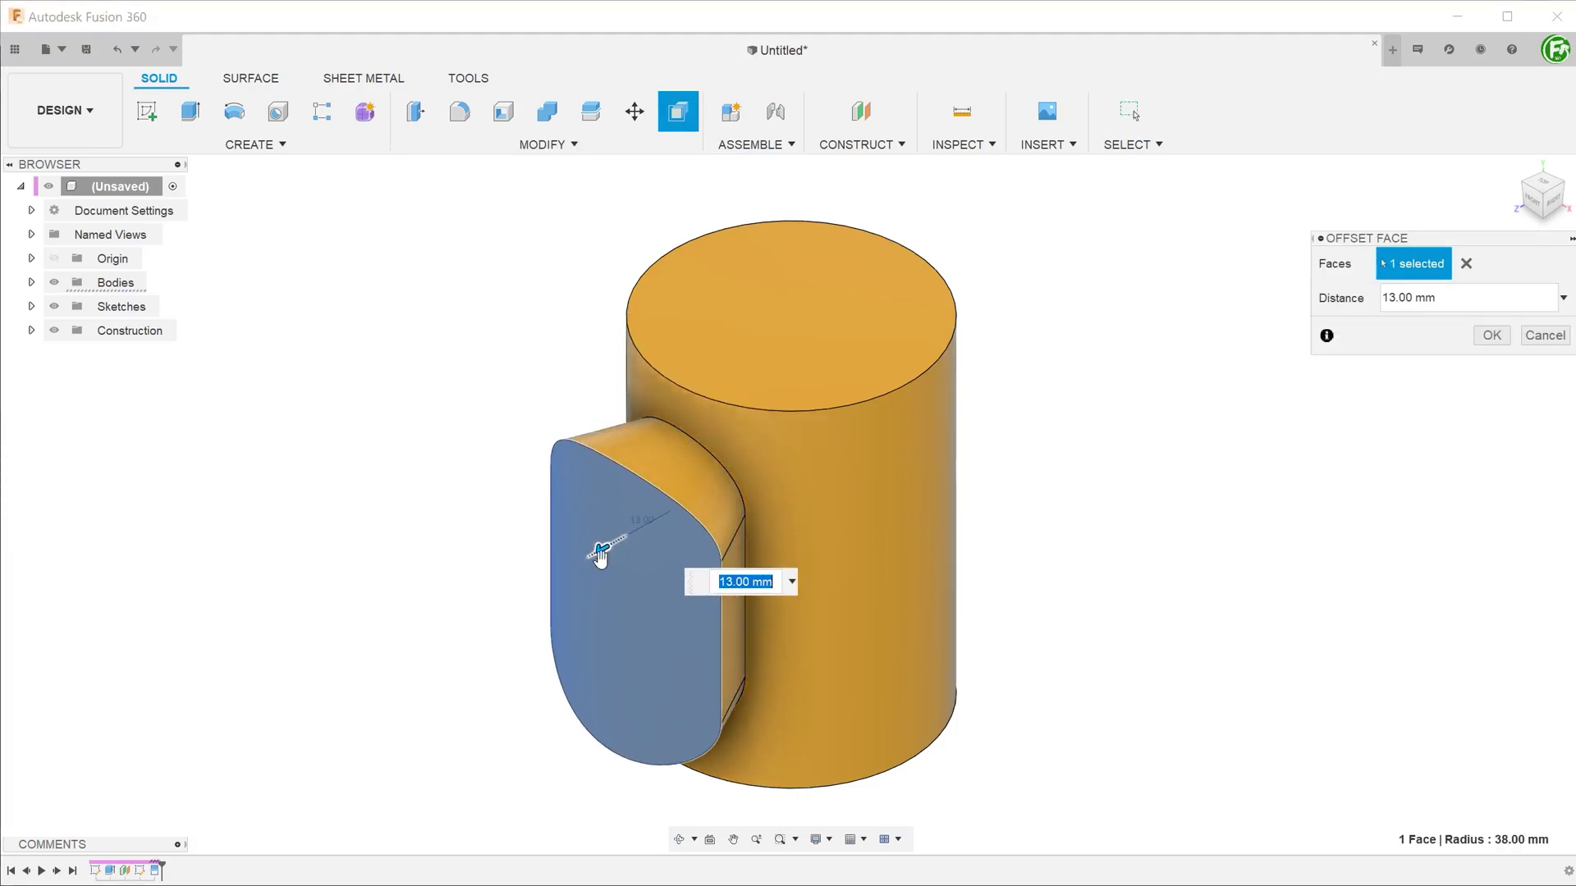
shift+middle_drag(727, 538, 367, 488)
scroll(367, 488, up, 1)
shift+middle_drag(607, 454, 543, 496)
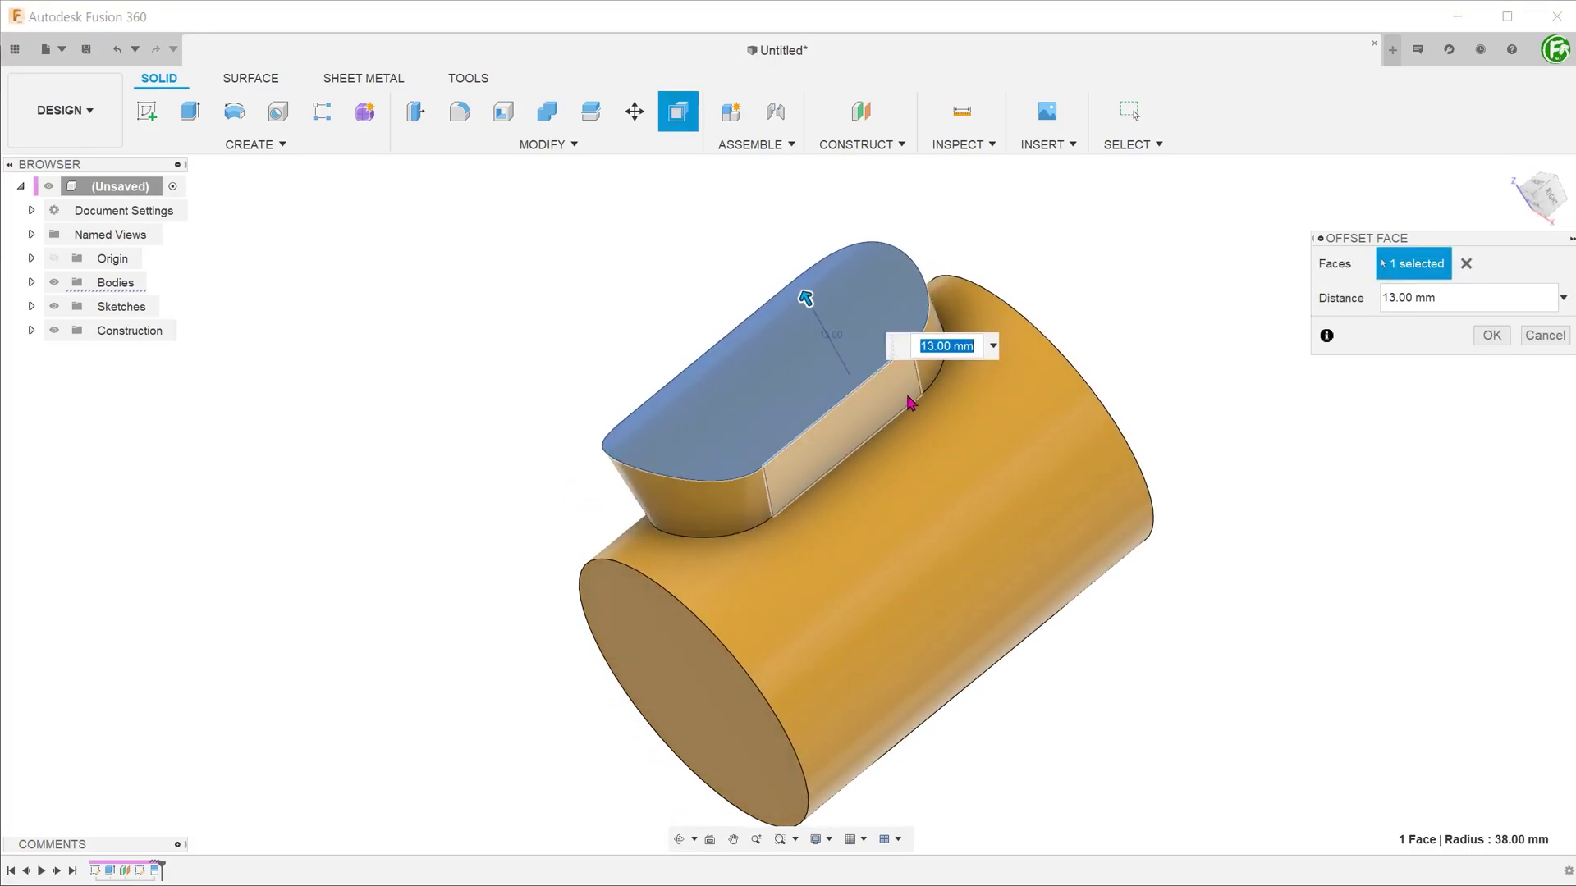
scroll(413, 544, down, 1)
shift+middle_drag(413, 544, 495, 492)
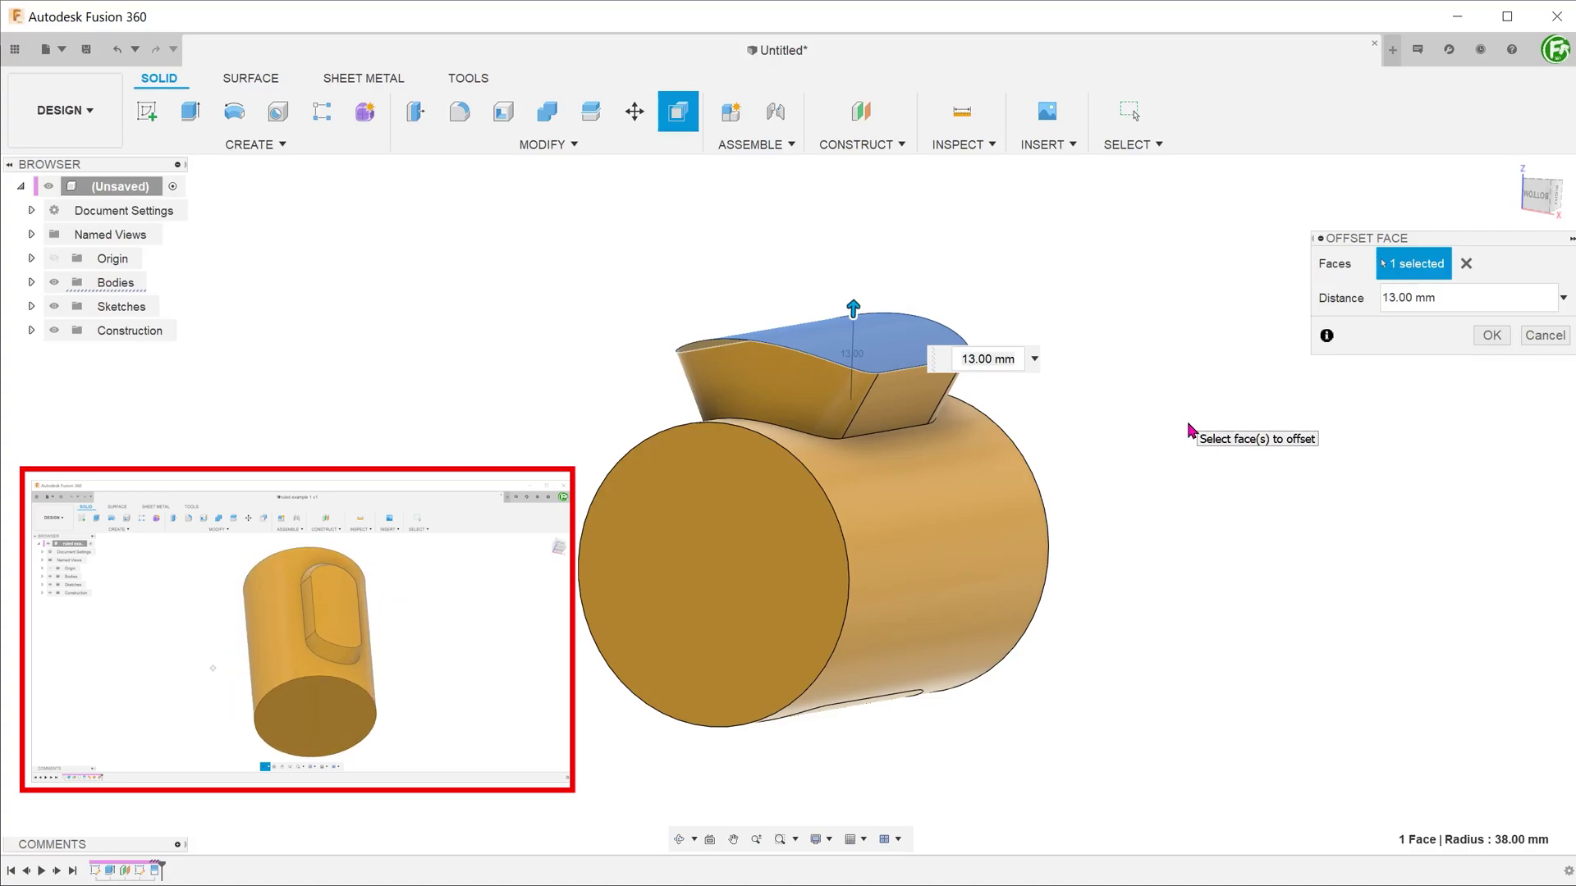
click(1539, 336)
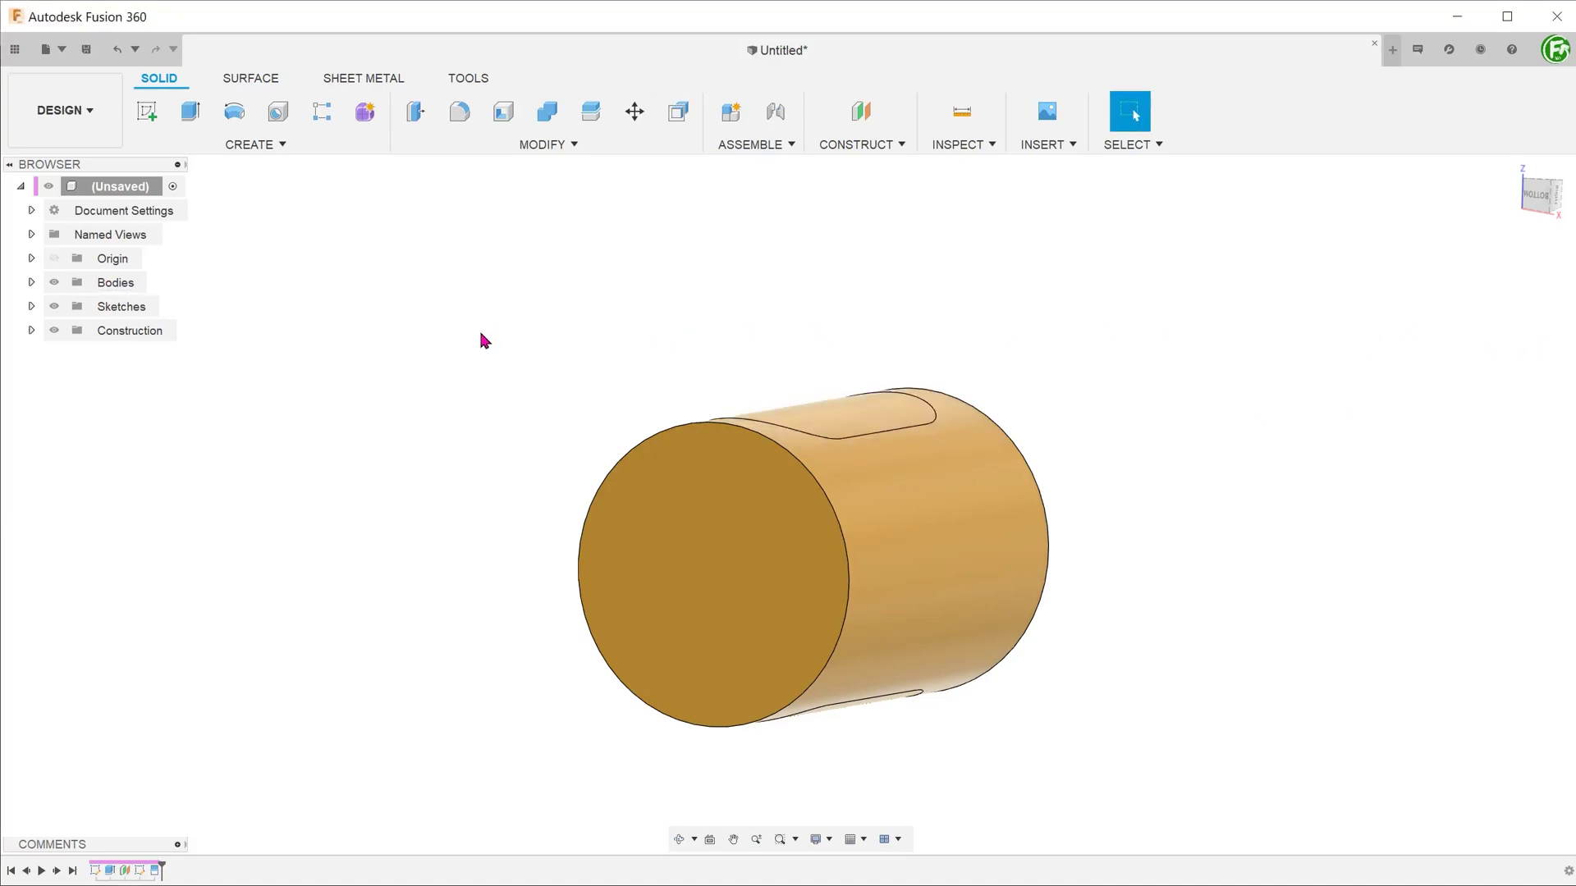
Step: Set up a Normal ruled surface from the closed edge loop of the slot-shaped face with a distance of 6 mm
click(244, 82)
click(275, 145)
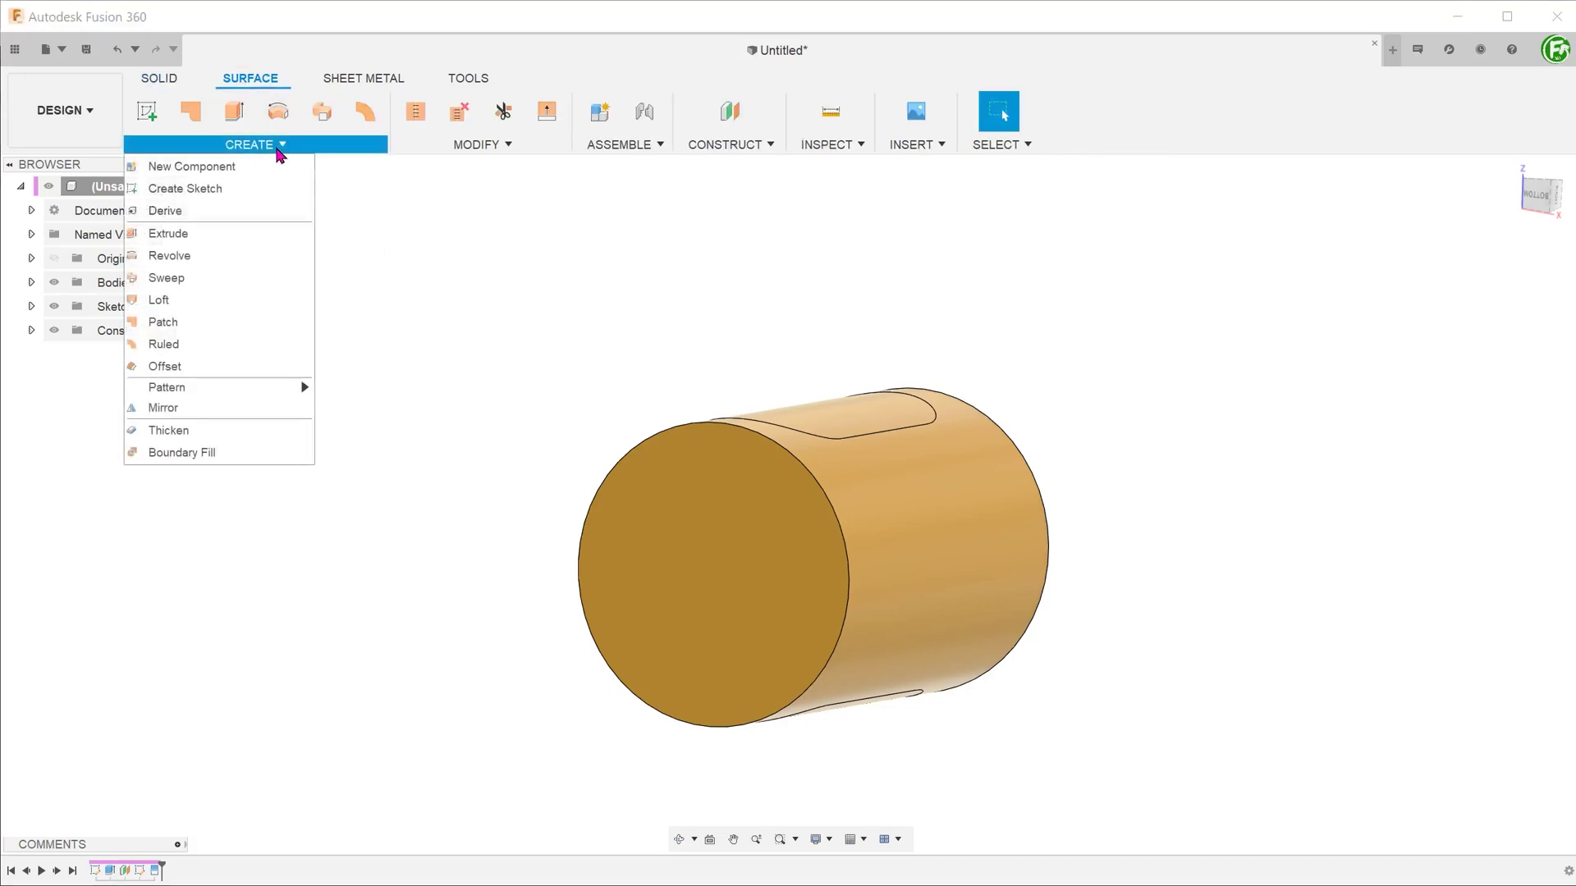
click(256, 343)
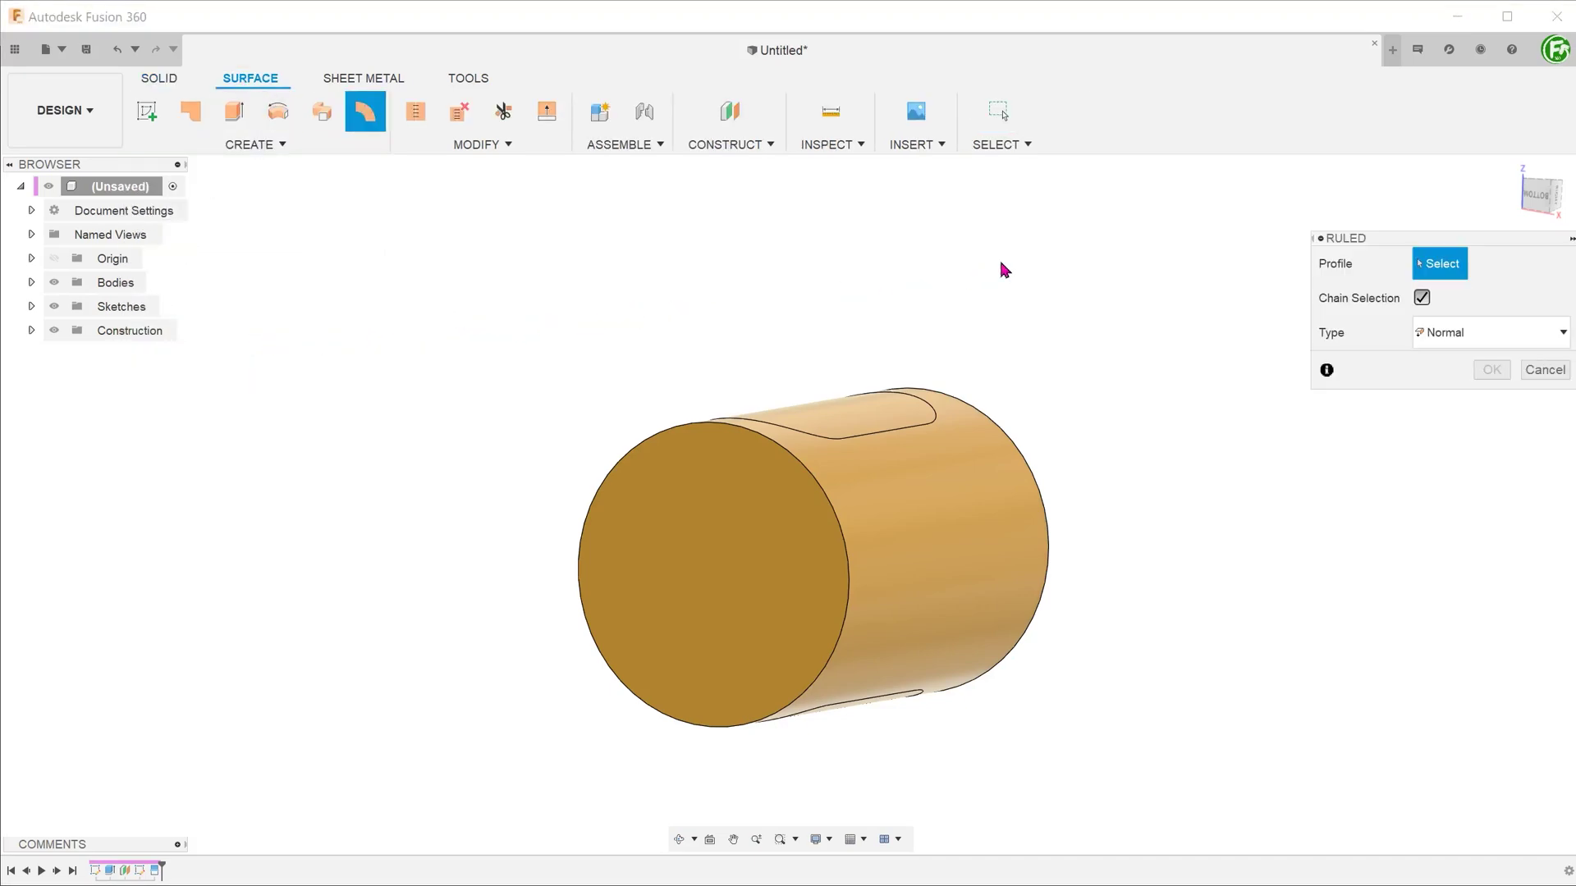
click(1514, 170)
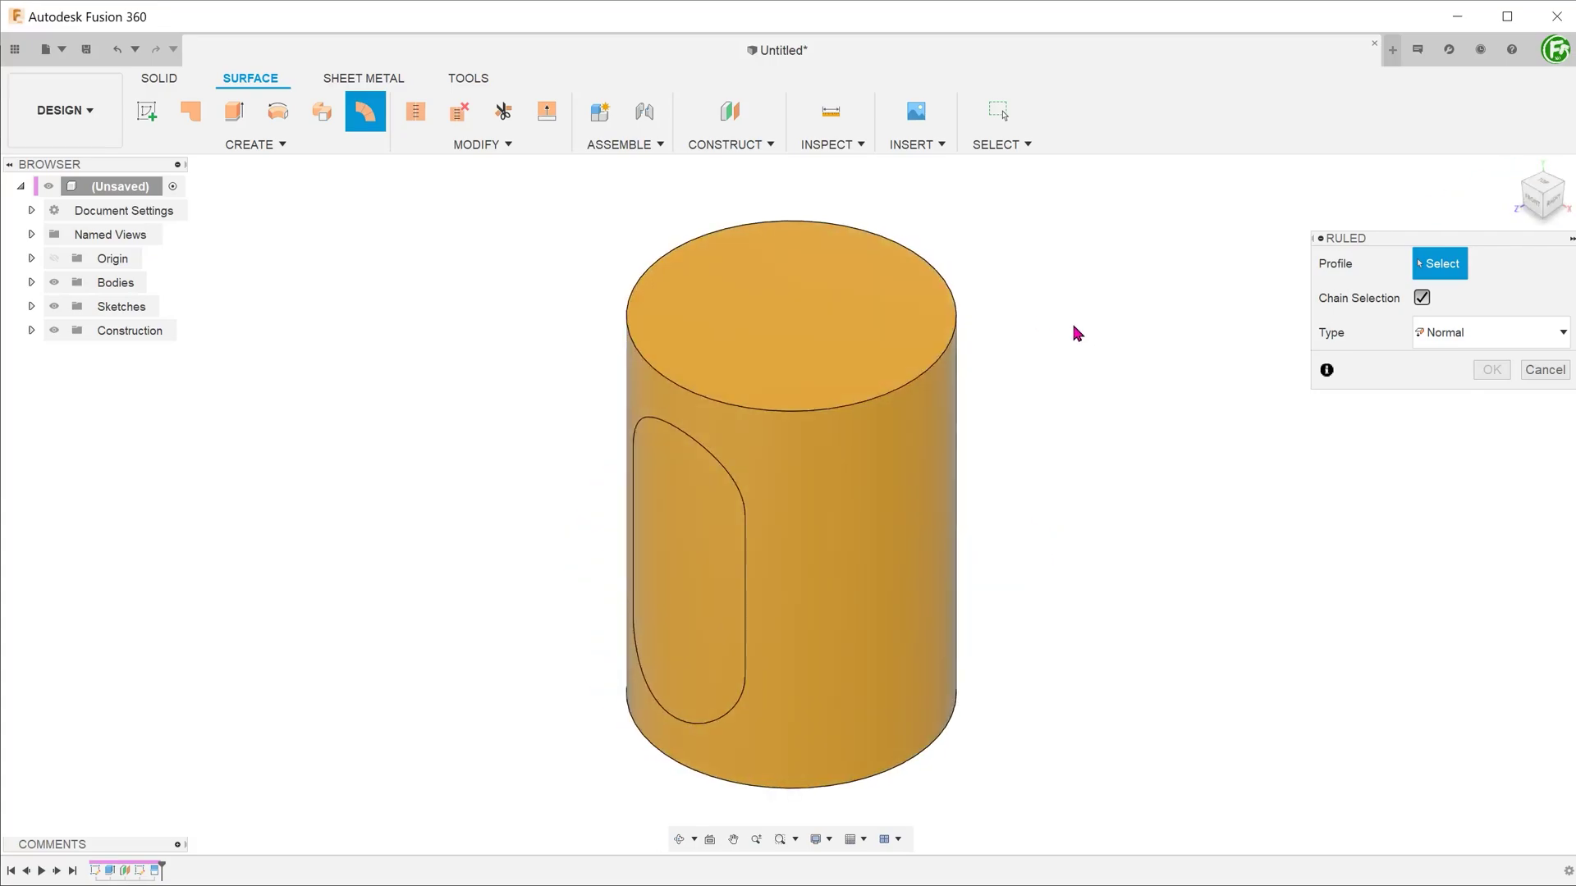
click(633, 543)
click(636, 636)
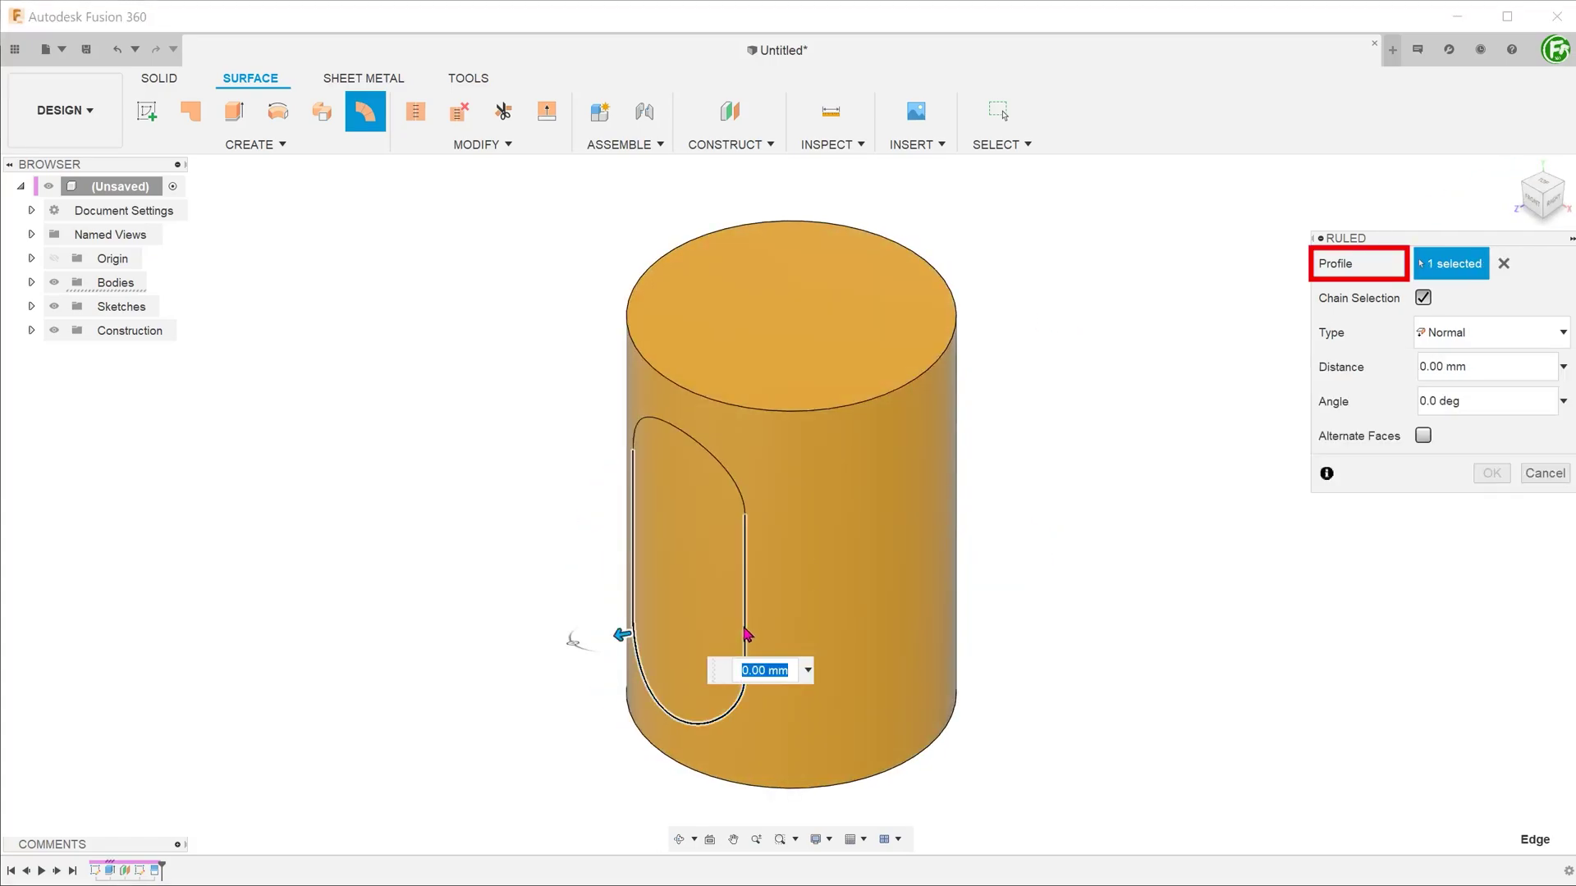
click(745, 630)
click(741, 495)
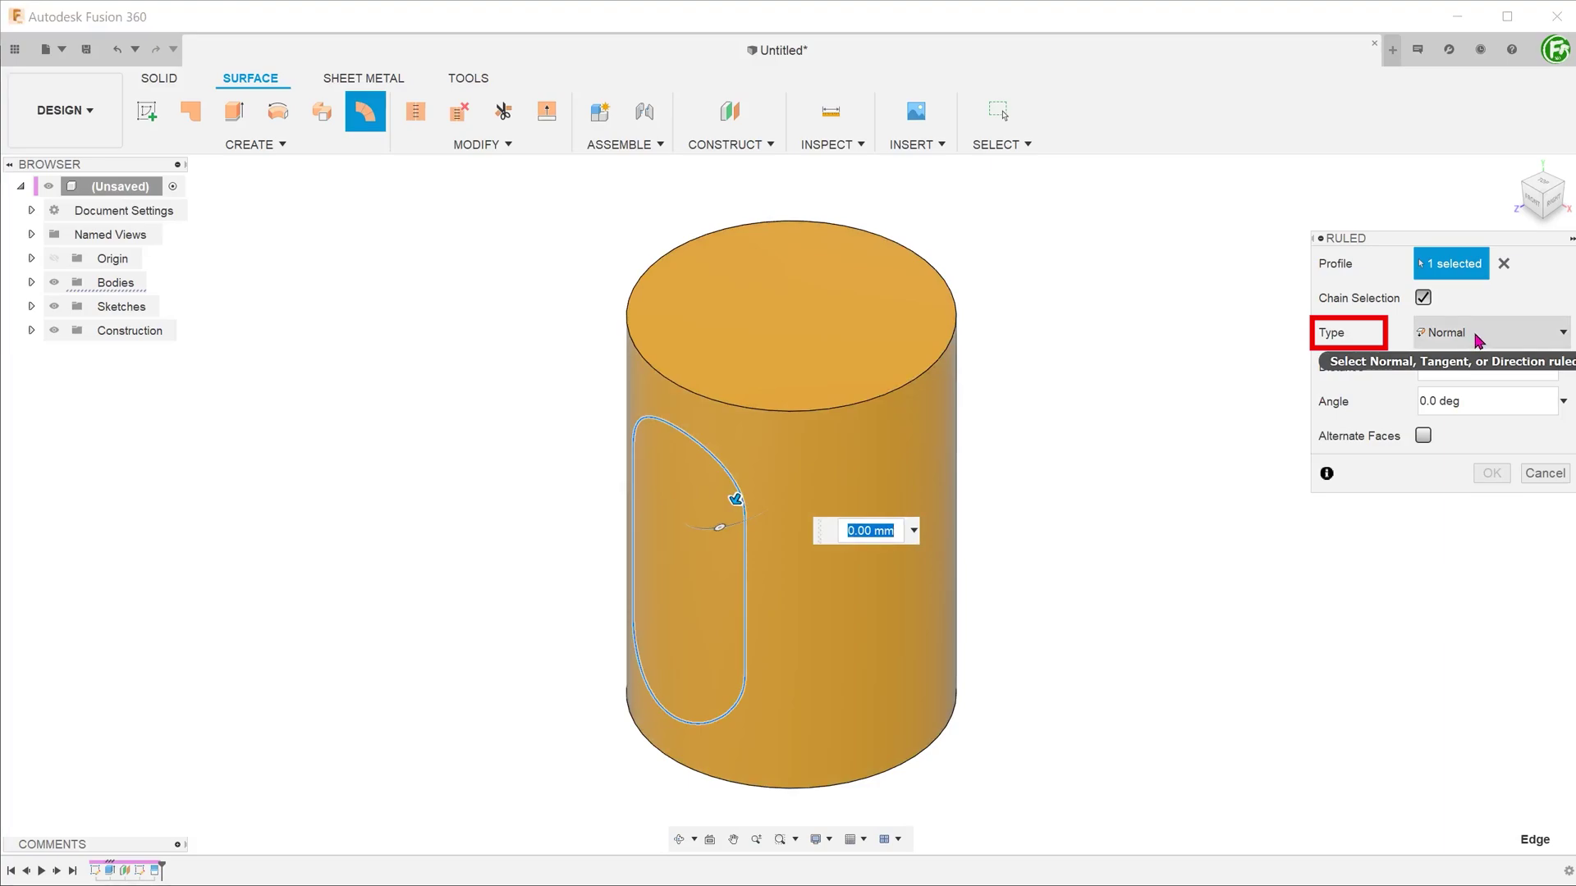
drag(735, 499, 722, 530)
shift+middle_drag(800, 506, 825, 383)
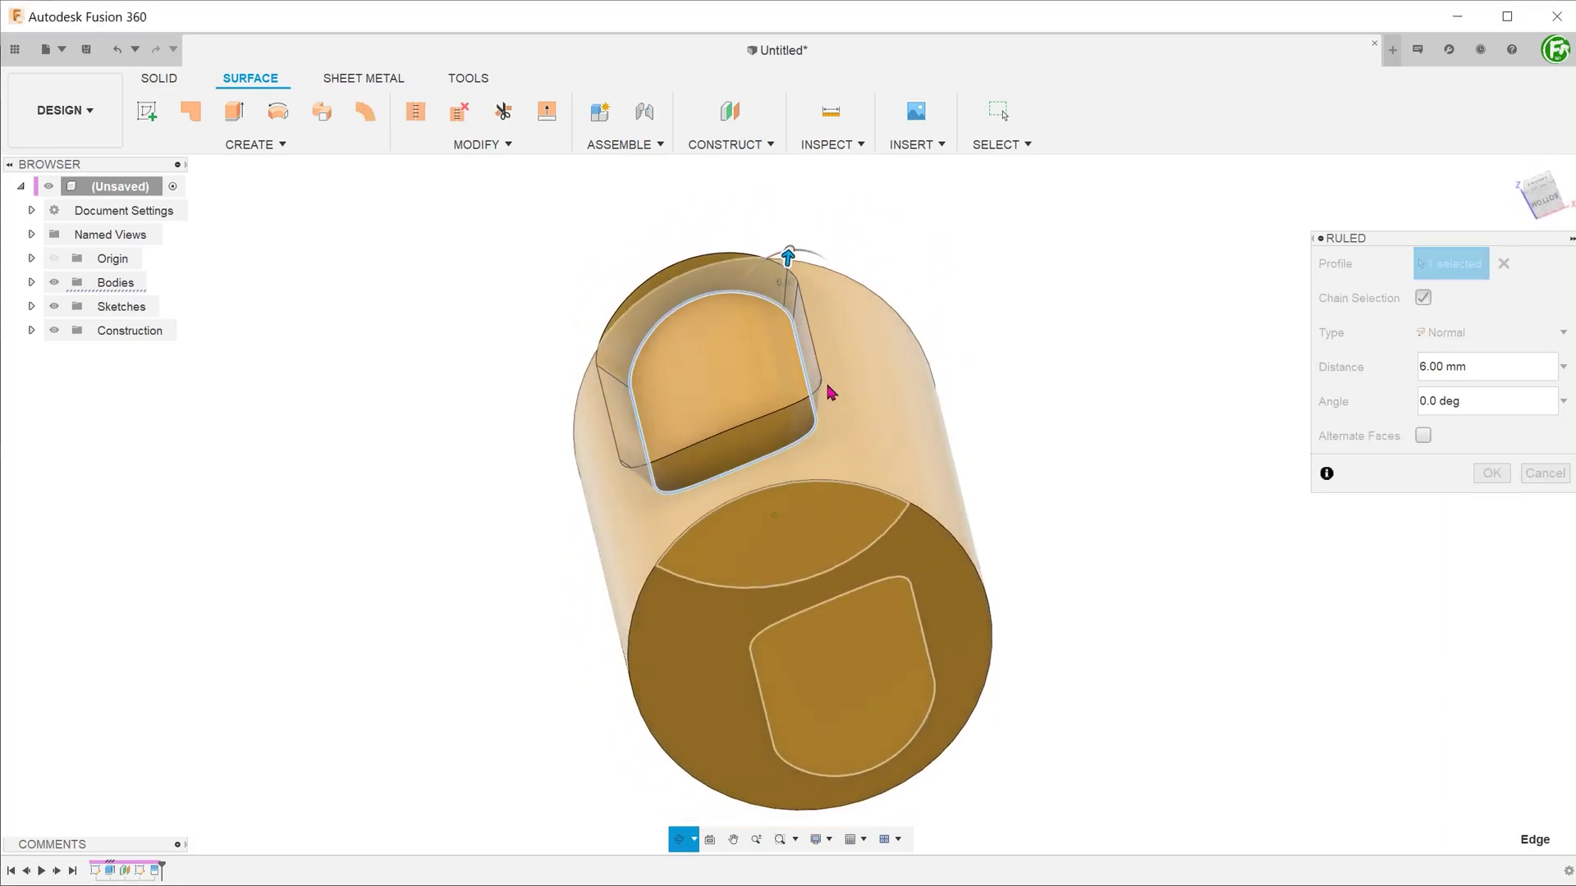
shift+middle_drag(778, 510, 712, 499)
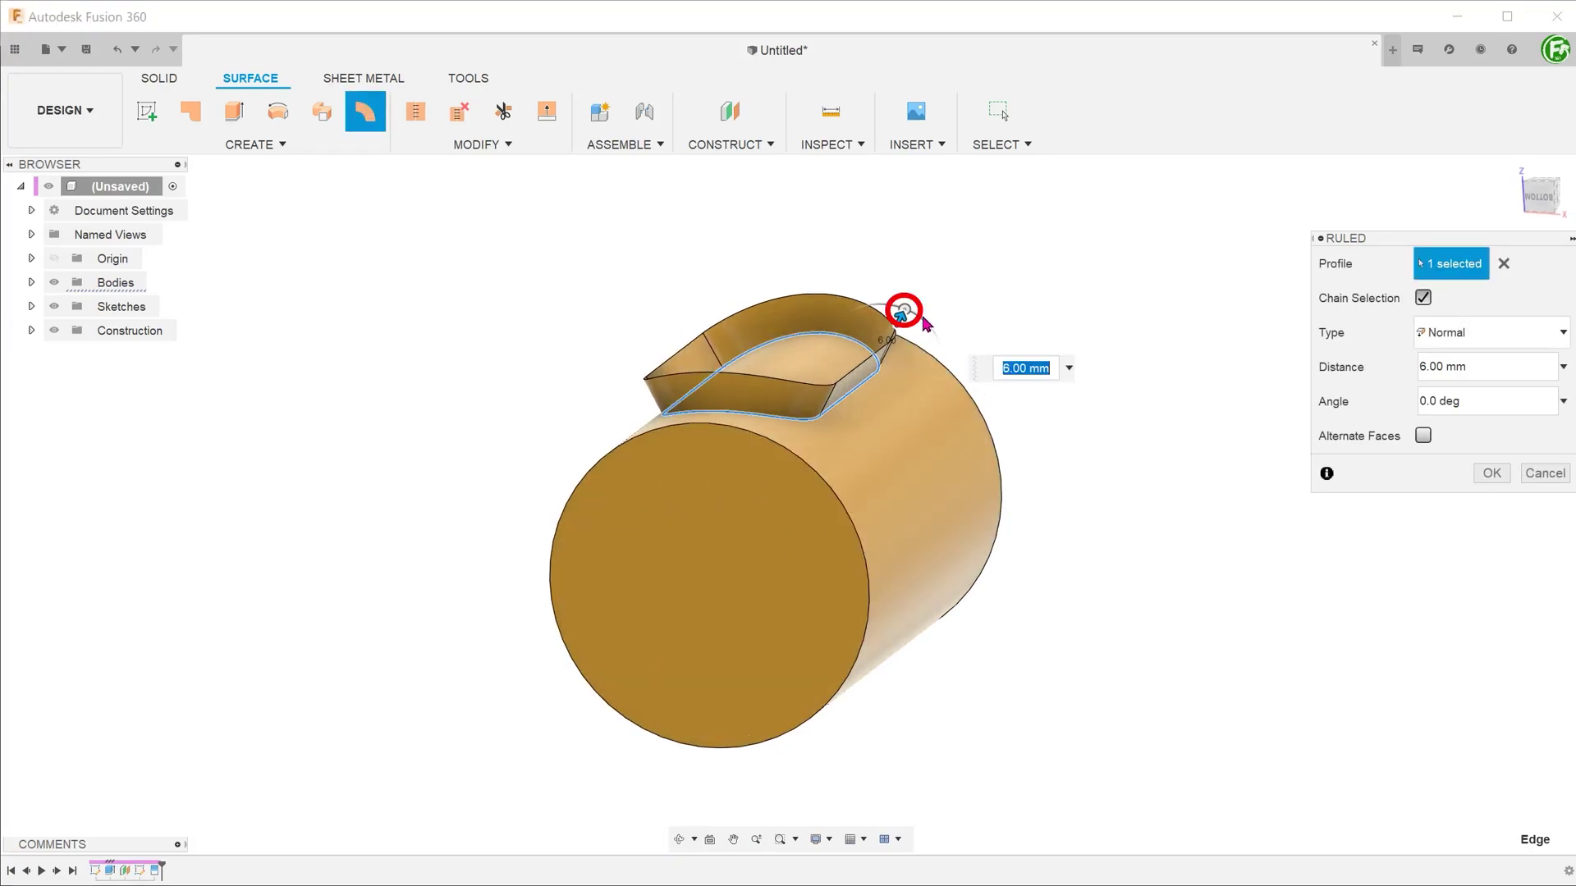
Step: Set the ruled surface's angle to 45 degrees and its distance to 9 mm, and finish it
drag(904, 311, 867, 310)
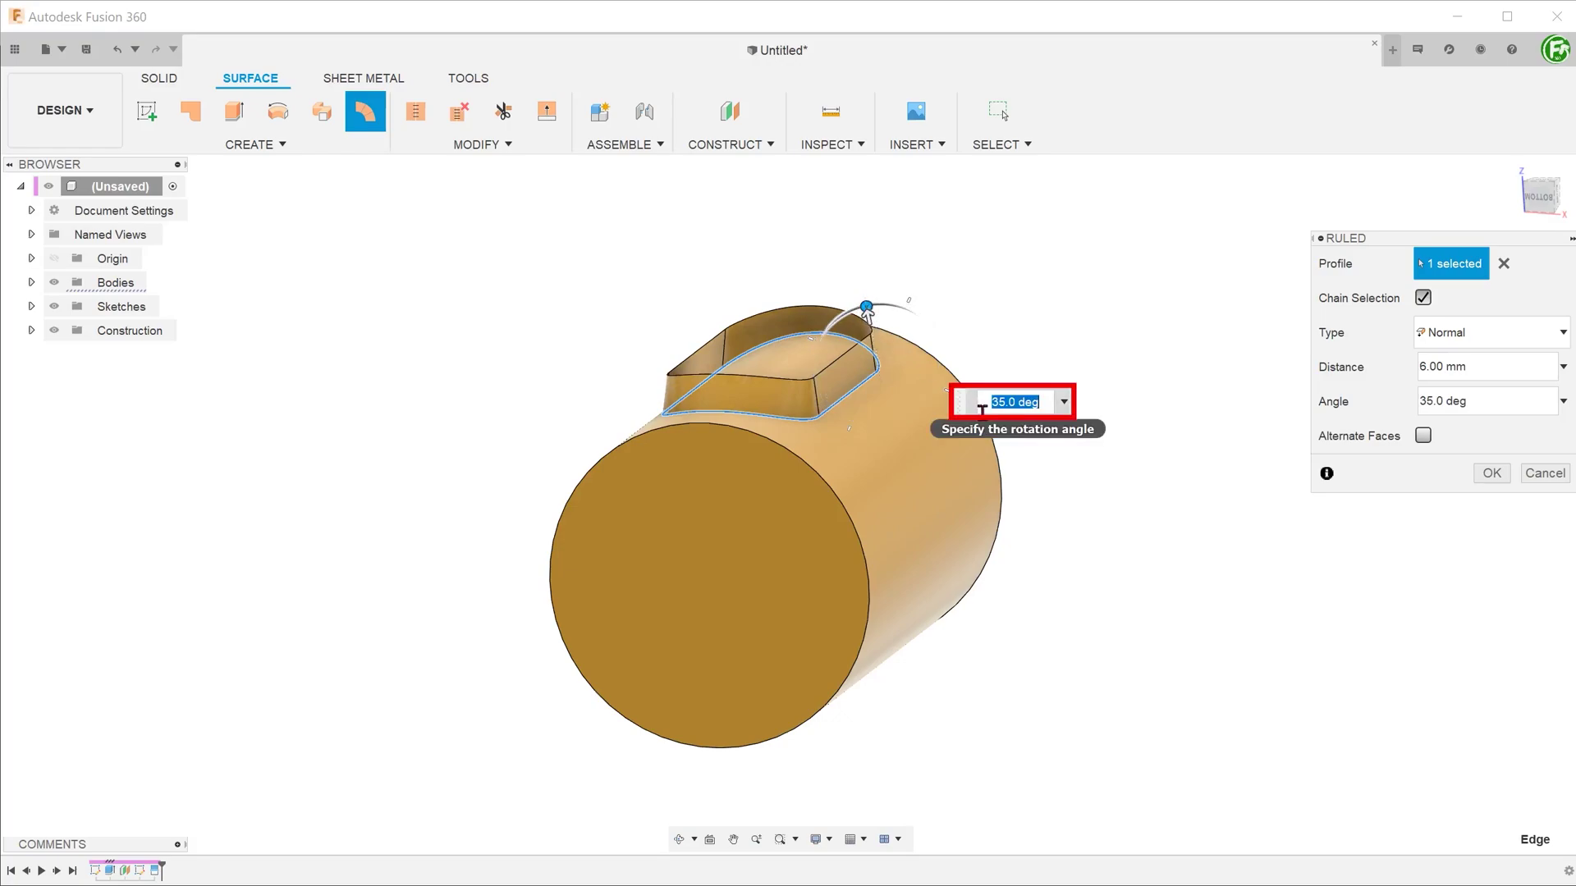
text(45)
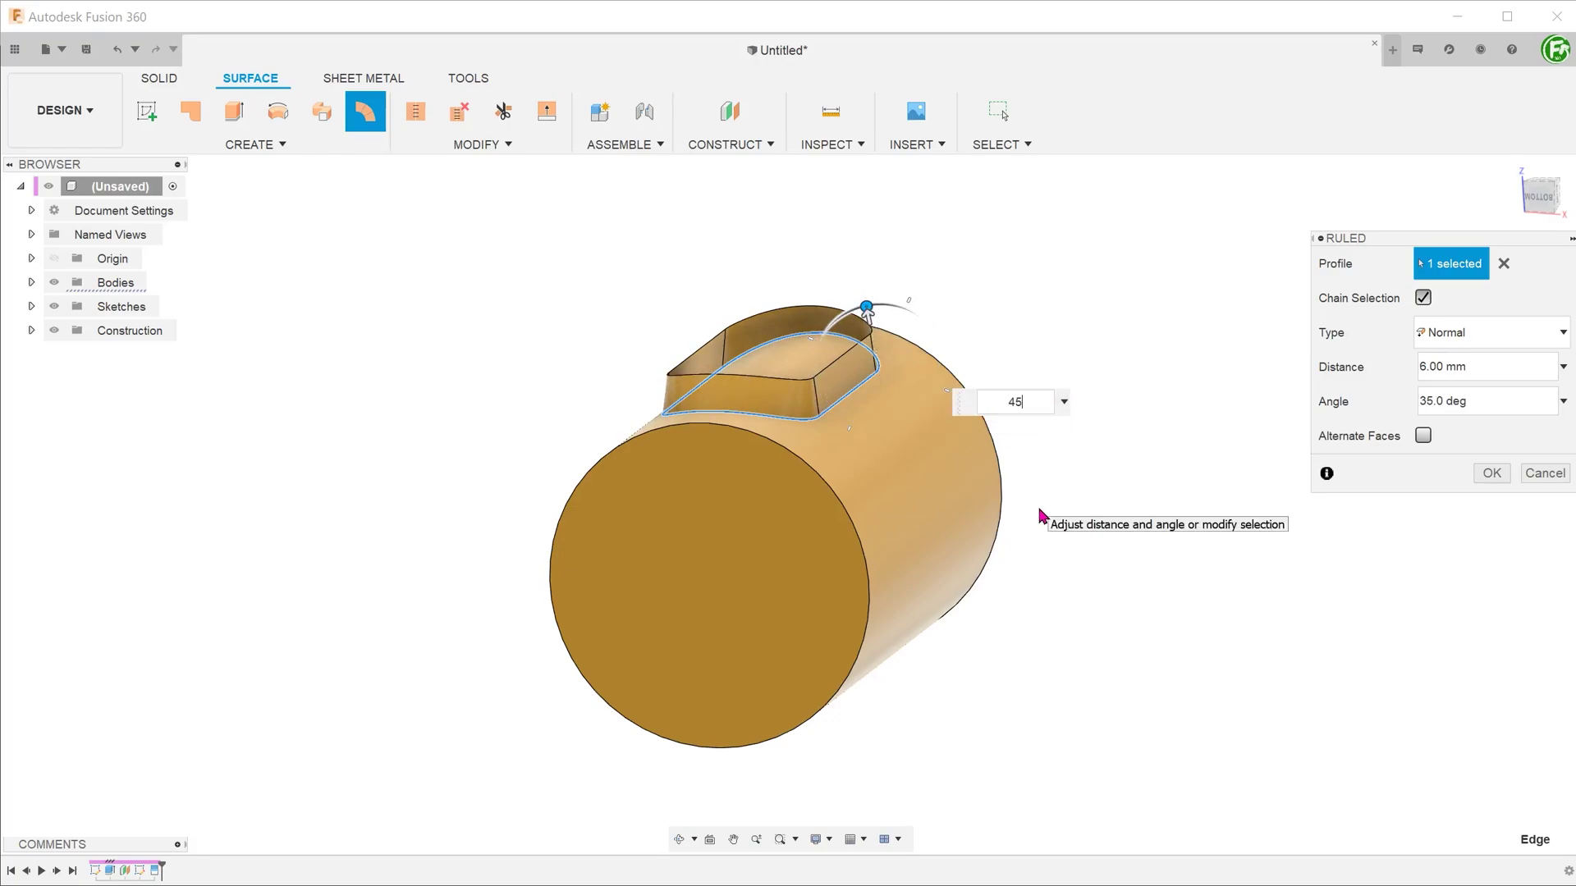
scroll(871, 437, up, 2)
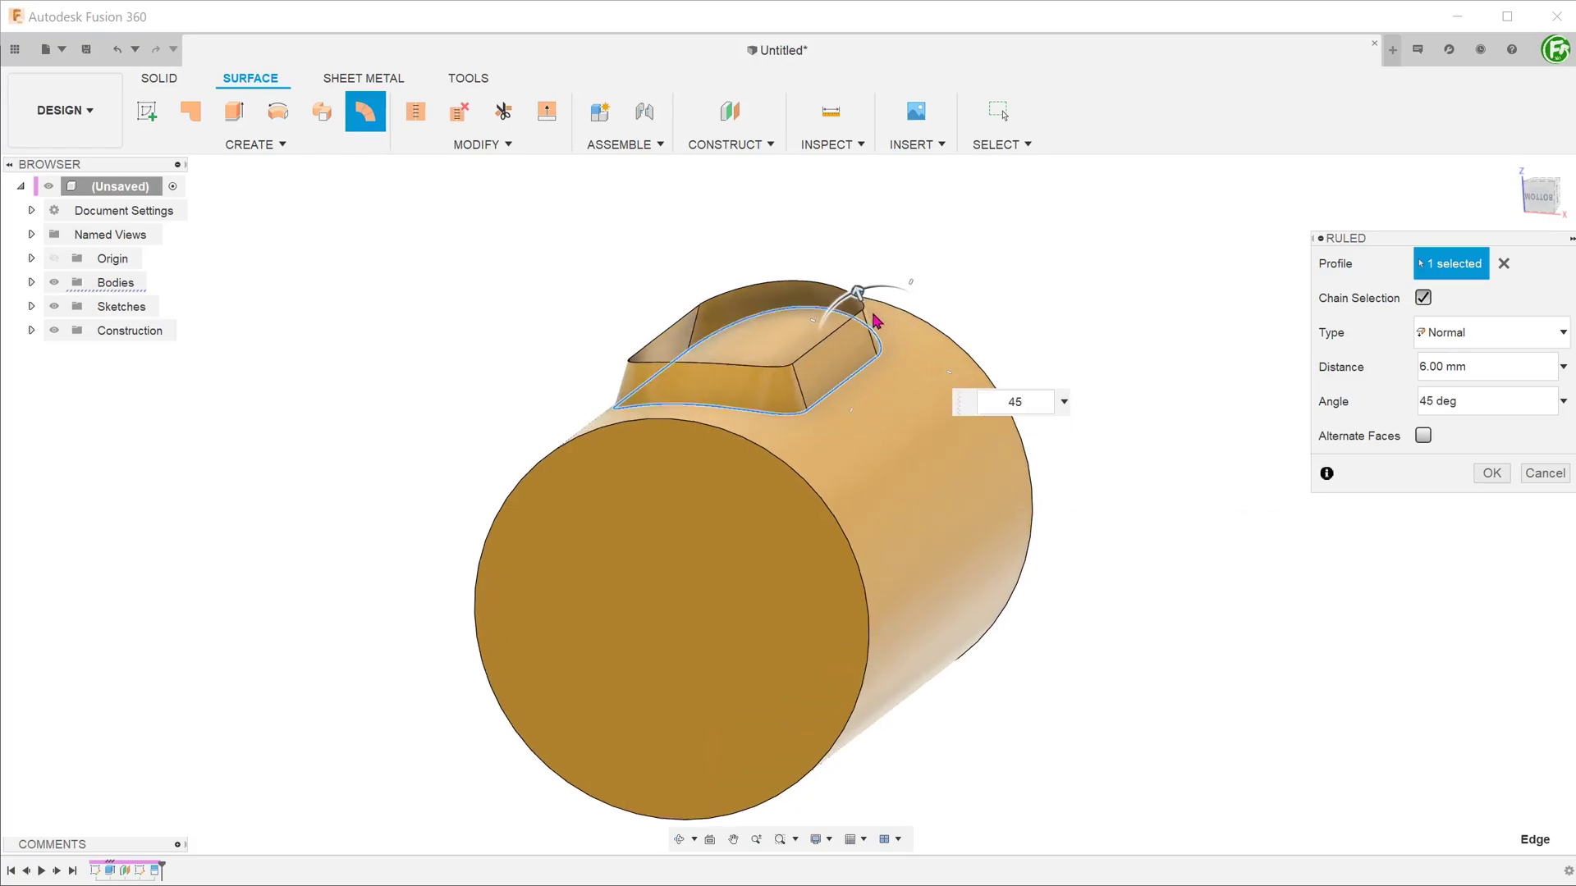
drag(857, 295, 848, 282)
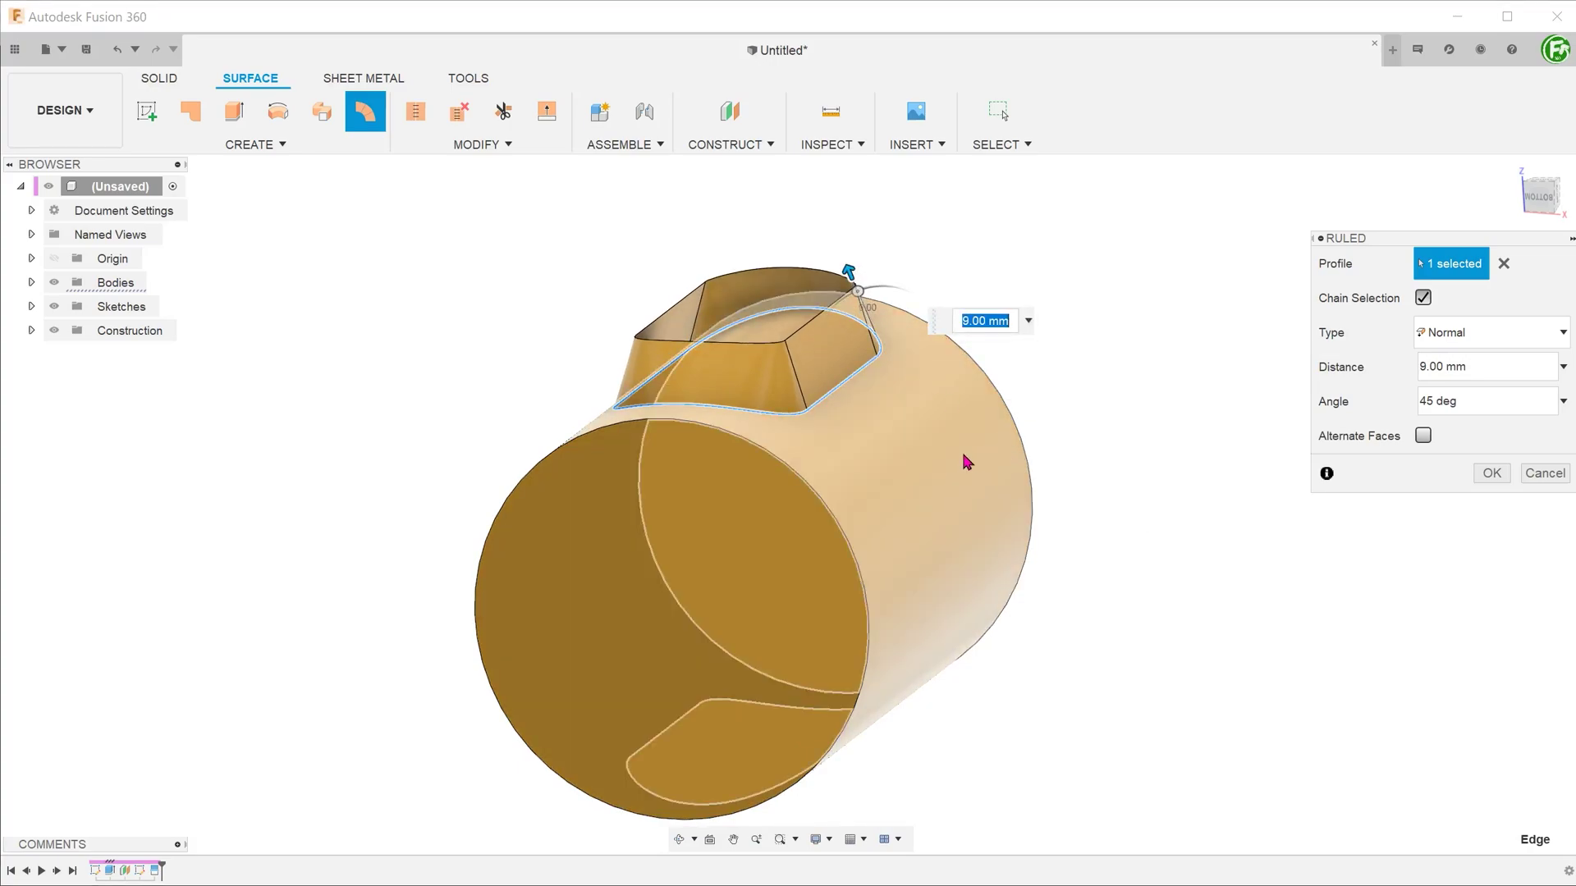
mouse_move(914, 454)
shift+middle_down()
mouse_move(865, 457)
mouse_move(918, 456)
shift+middle_up()
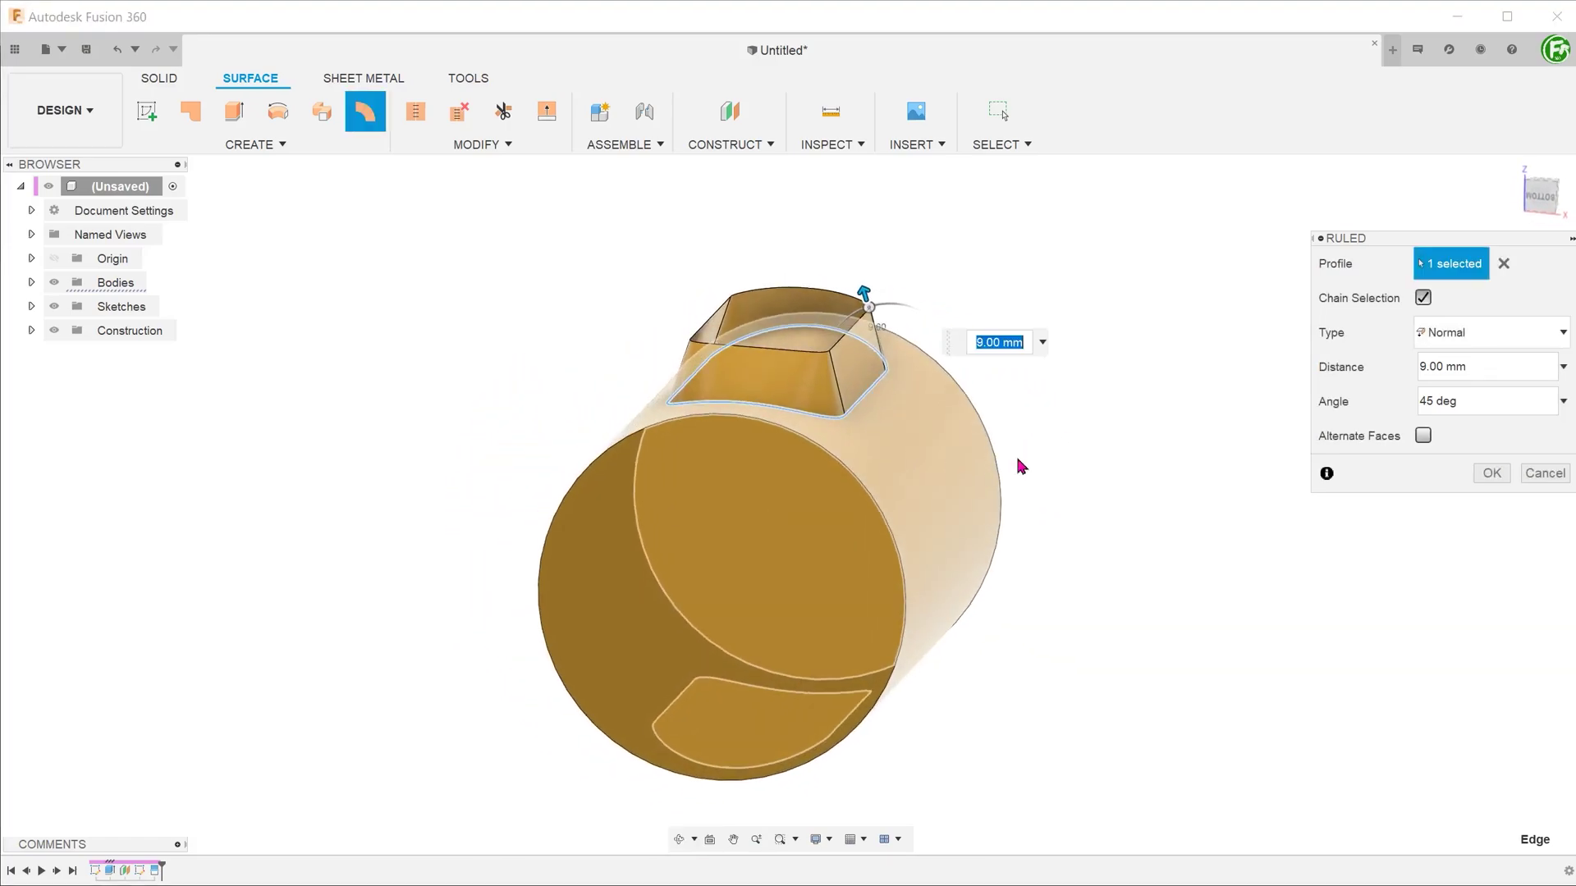
click(1491, 474)
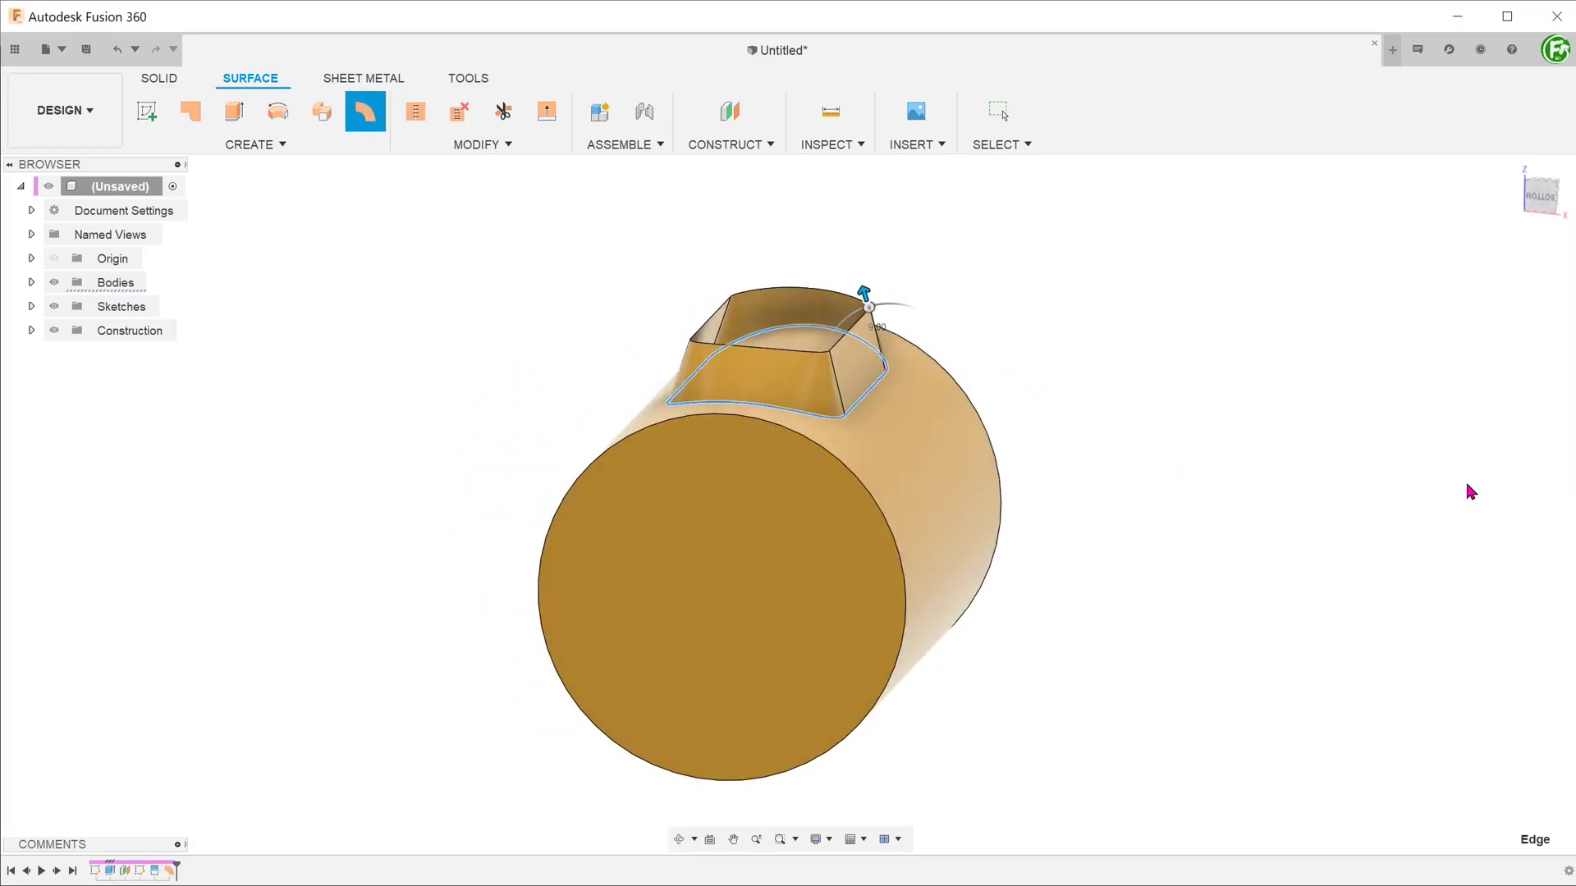
Step: Offset the cylinder's side faces outward by 5 mm as a new surface body with chain selection
click(1520, 170)
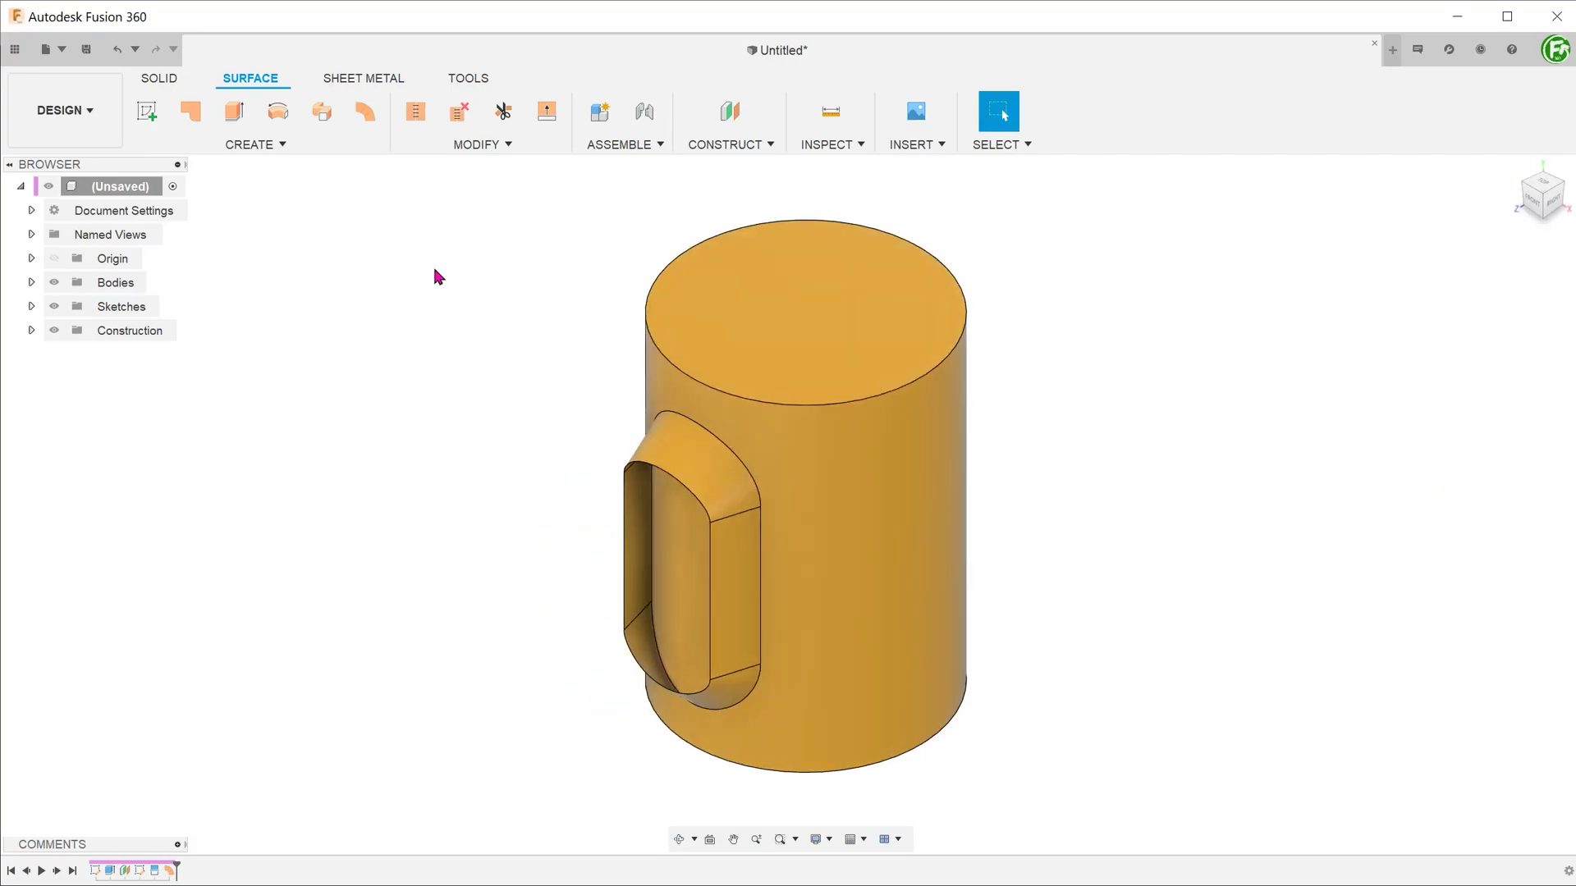
click(310, 148)
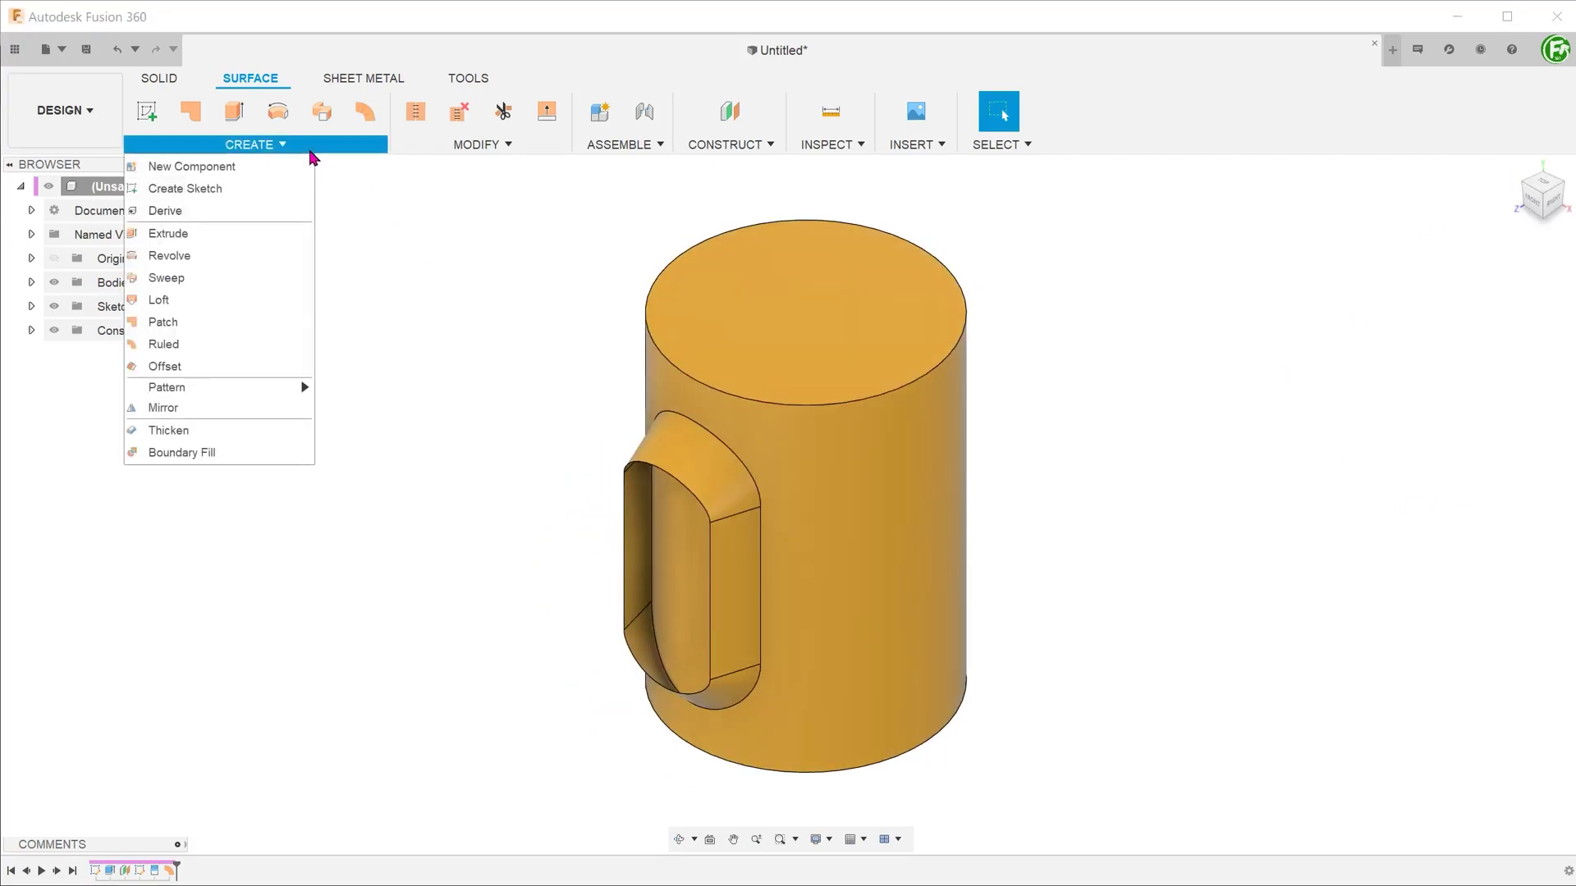
click(259, 367)
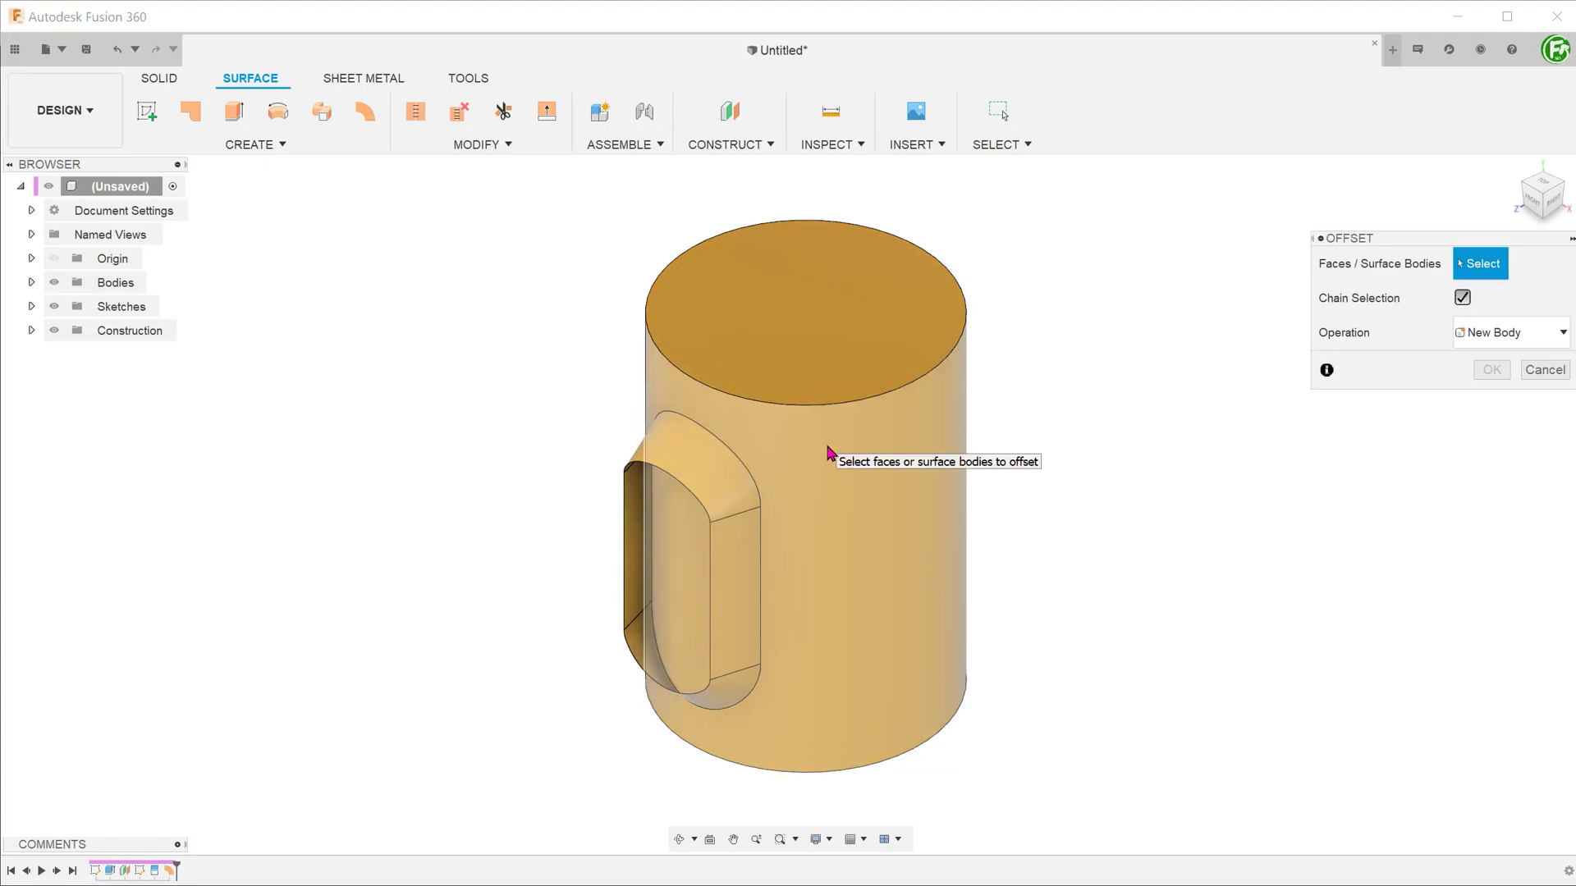
click(829, 451)
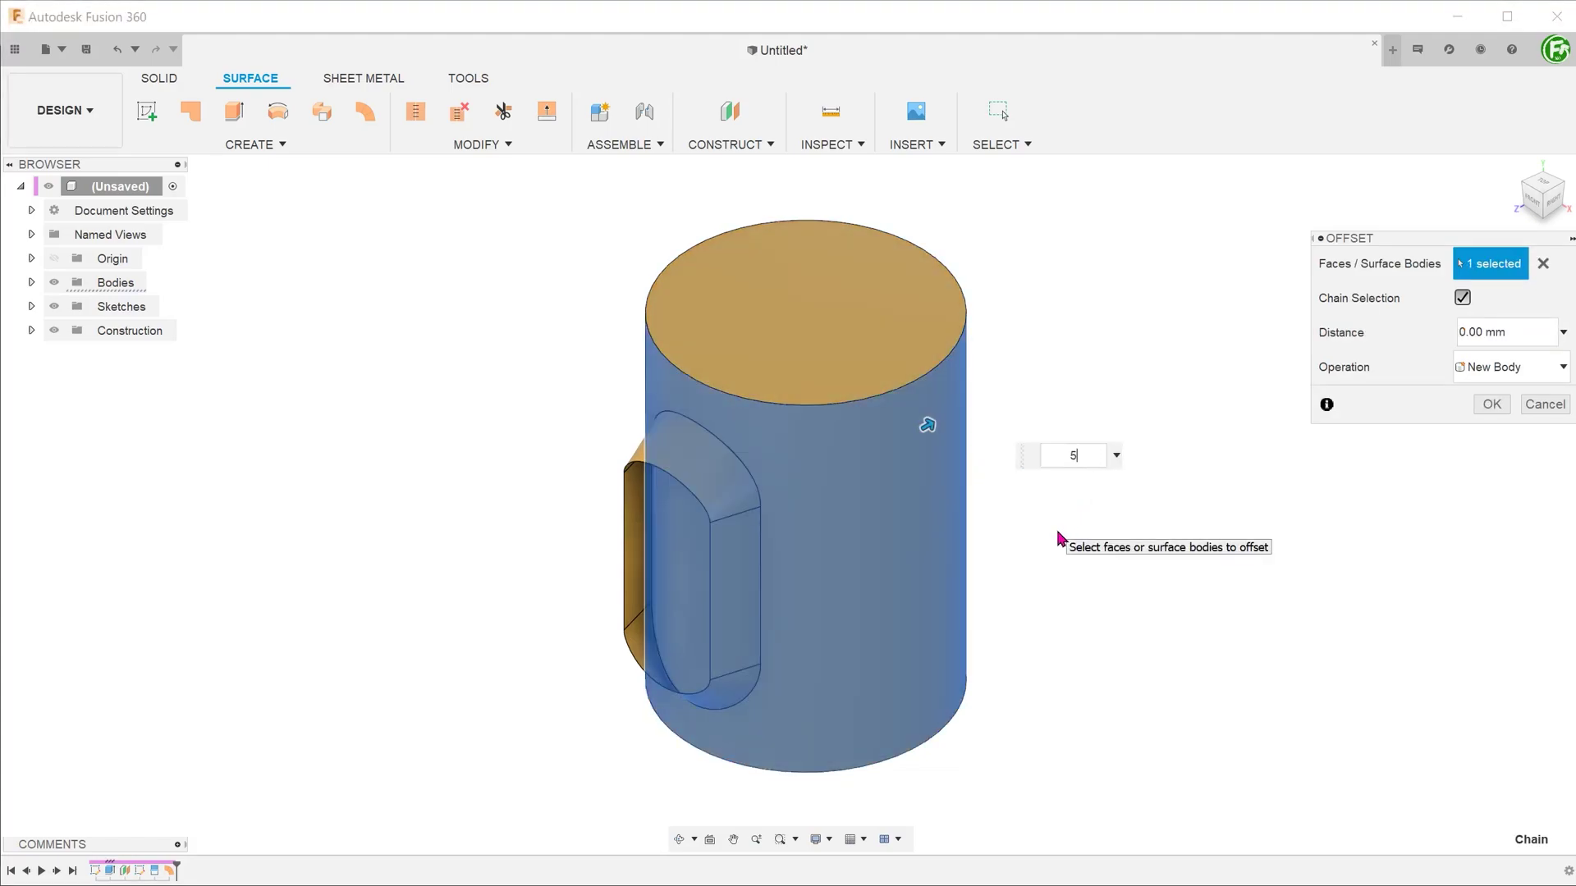
click(1492, 405)
Step: Section the model from the cylinder's end face at -41 mm to examine where the ruled and offset surfaces intersect
shift+middle_drag(1200, 492, 400, 341)
click(829, 144)
click(841, 341)
click(749, 503)
drag(749, 503, 866, 431)
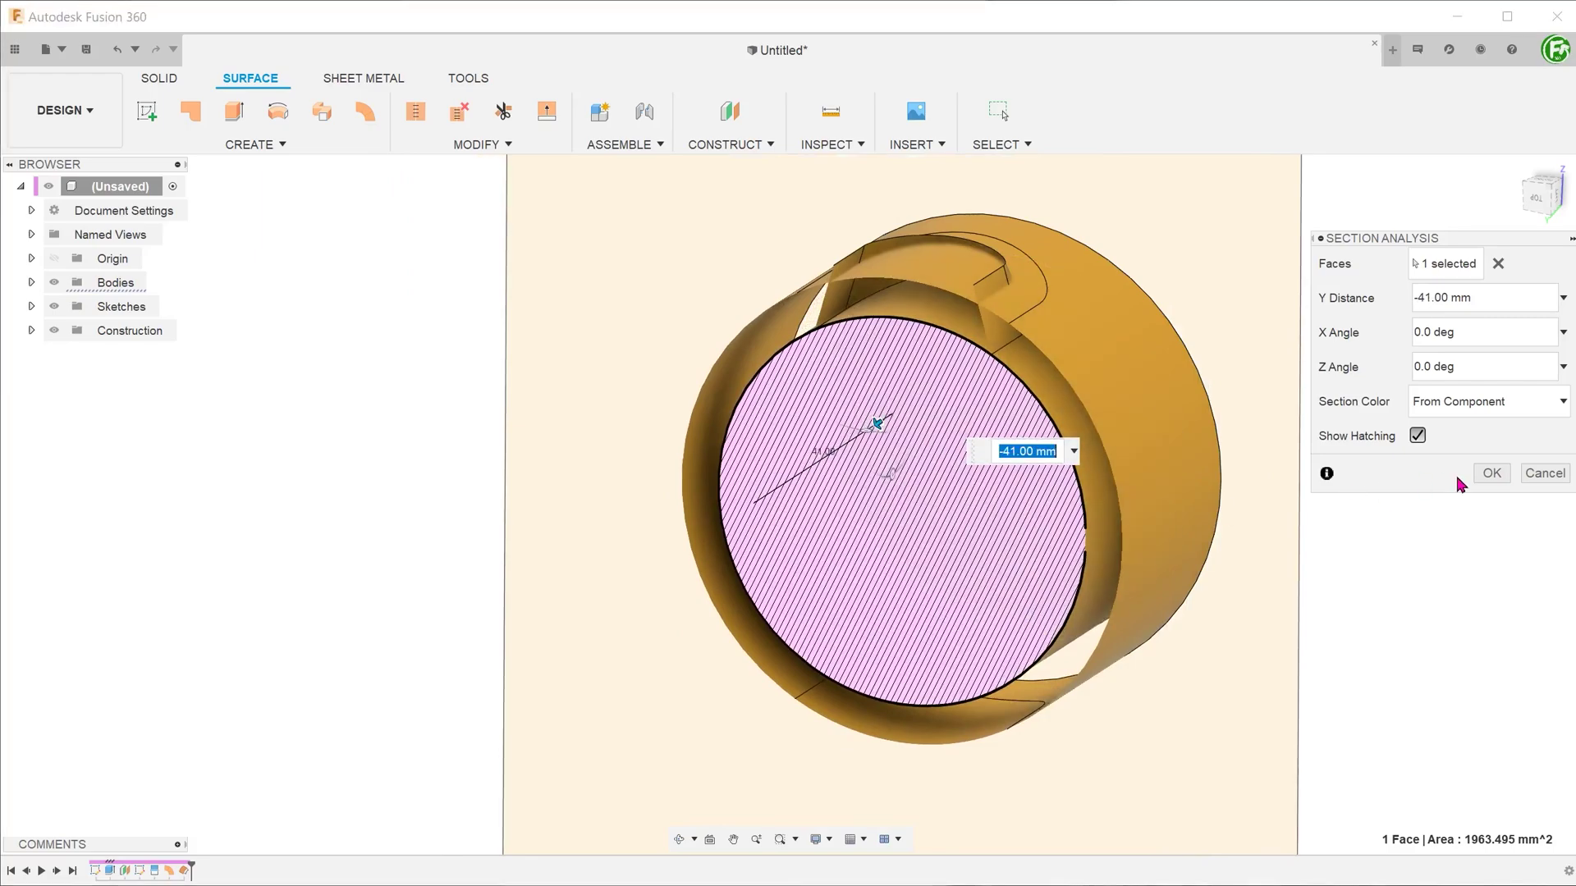
click(1491, 473)
Step: Boundary Fill the boss cell and the cylinder cell as a new body, using the ruled surface, offset surface and cylinder as tools
click(1514, 168)
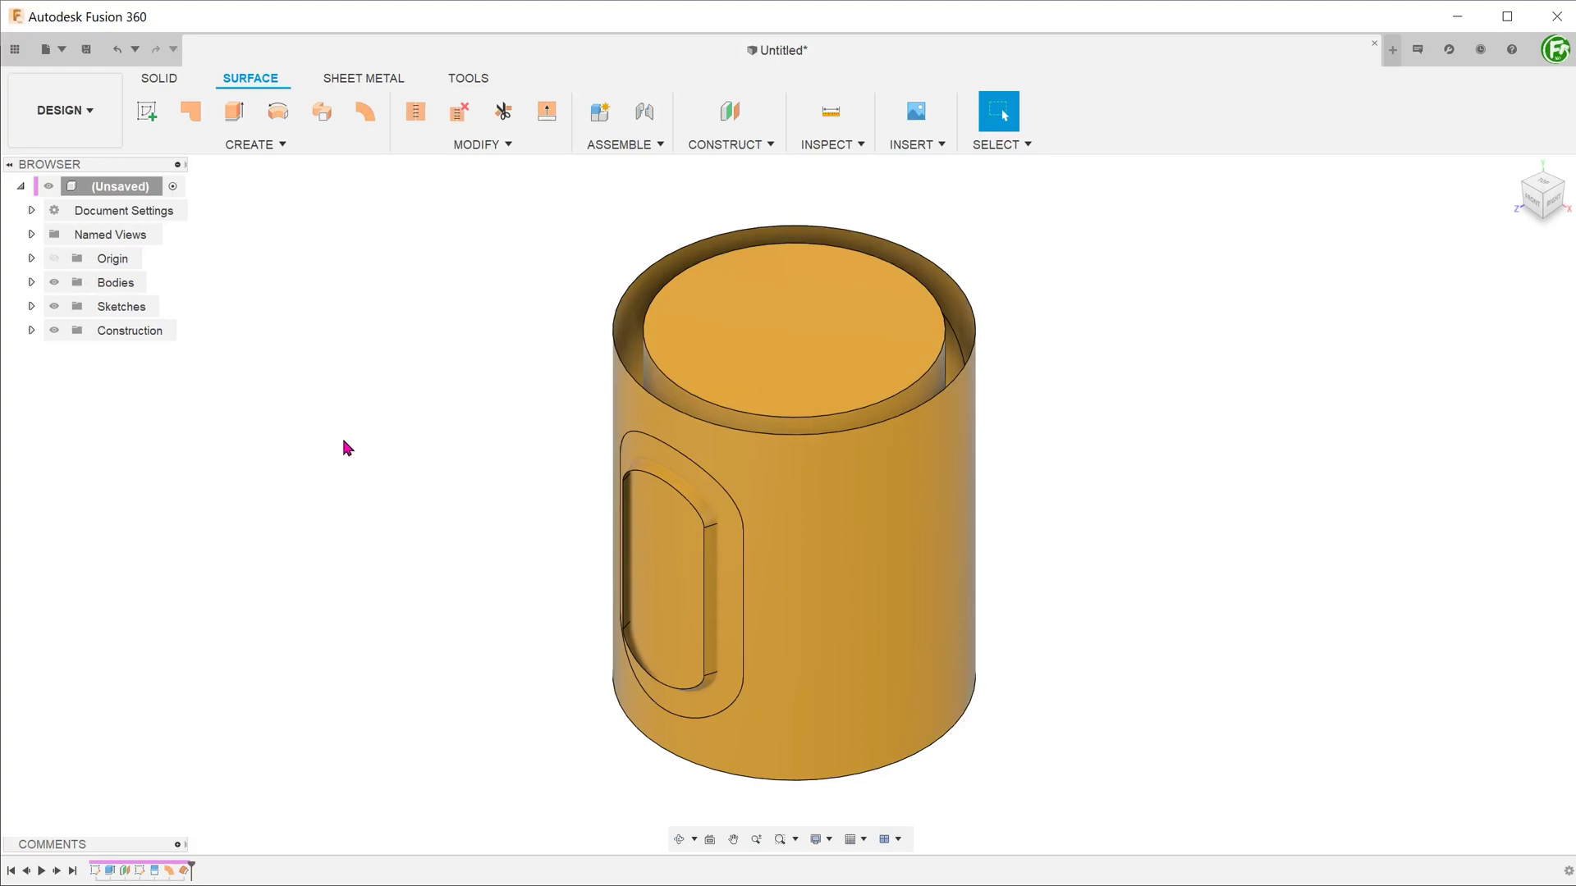
click(305, 148)
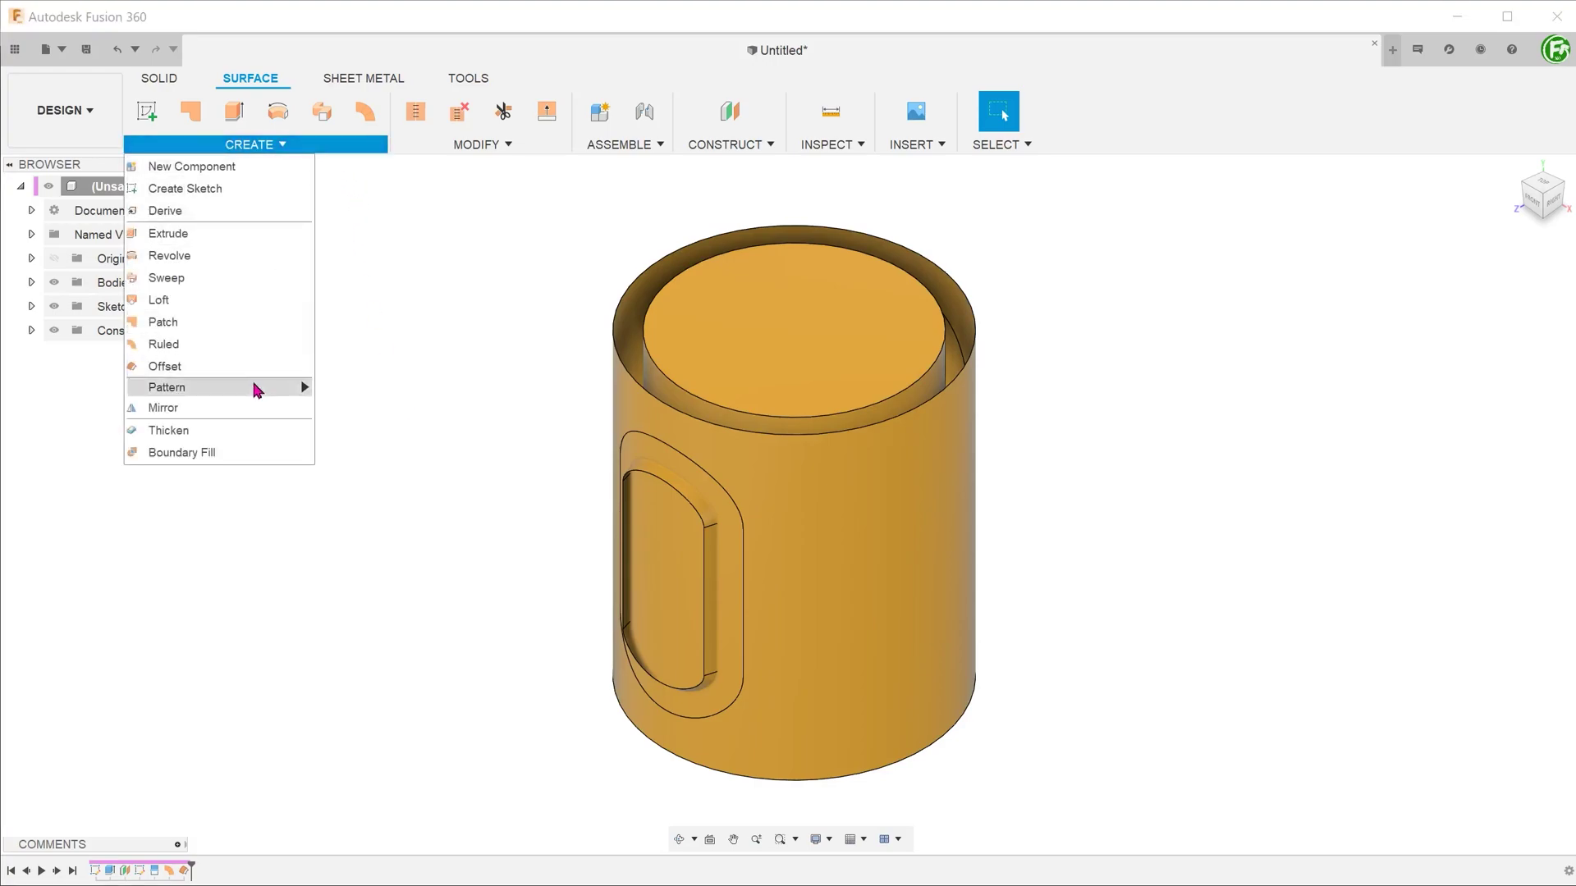
click(272, 453)
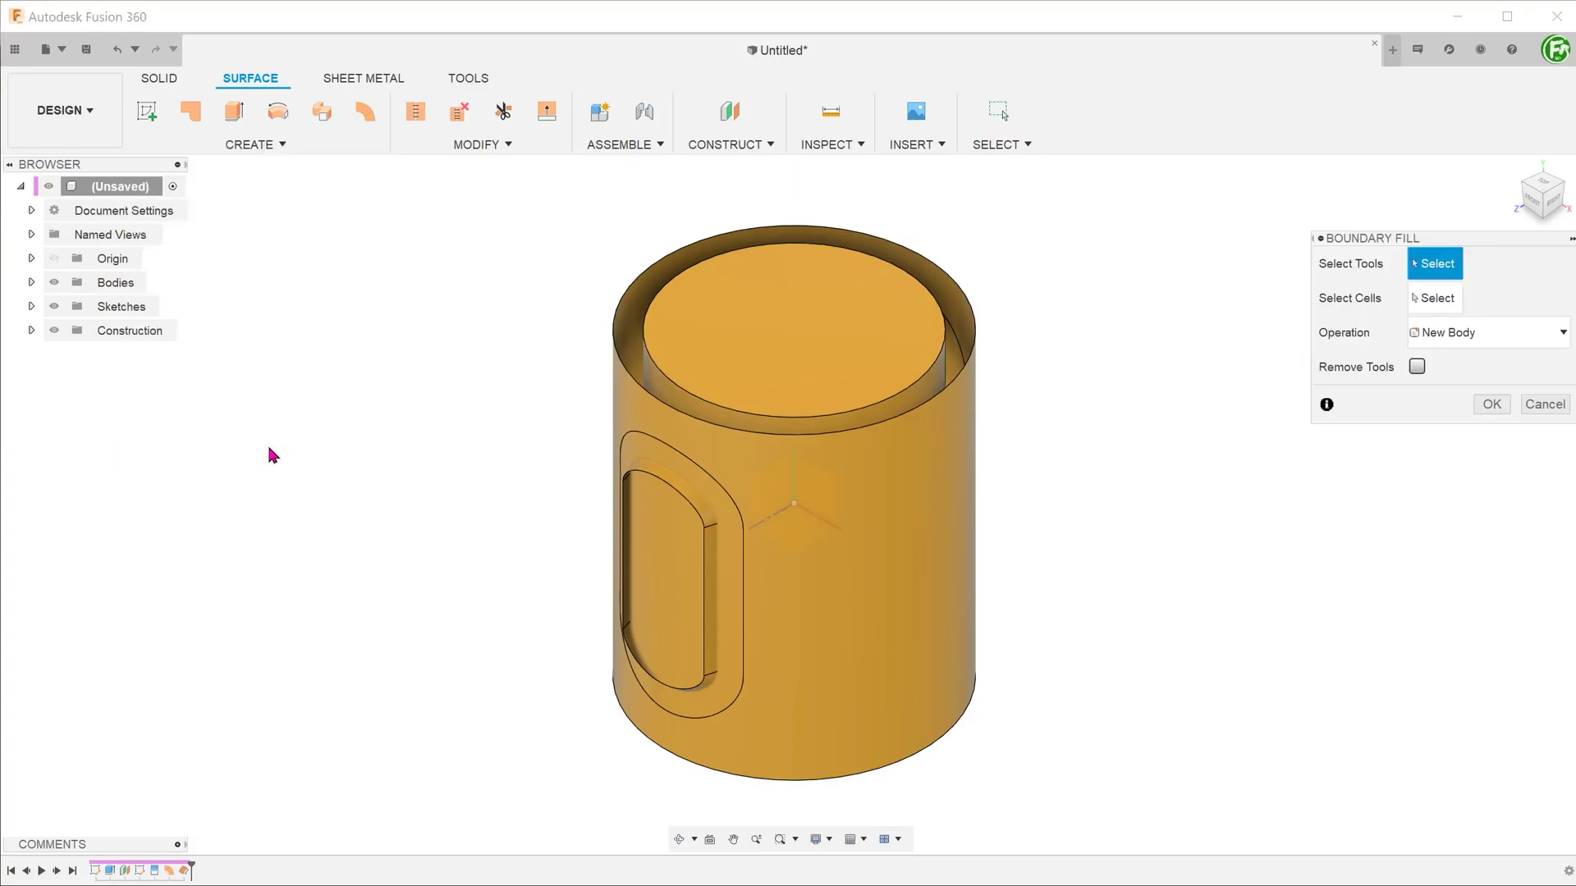
click(631, 472)
click(617, 423)
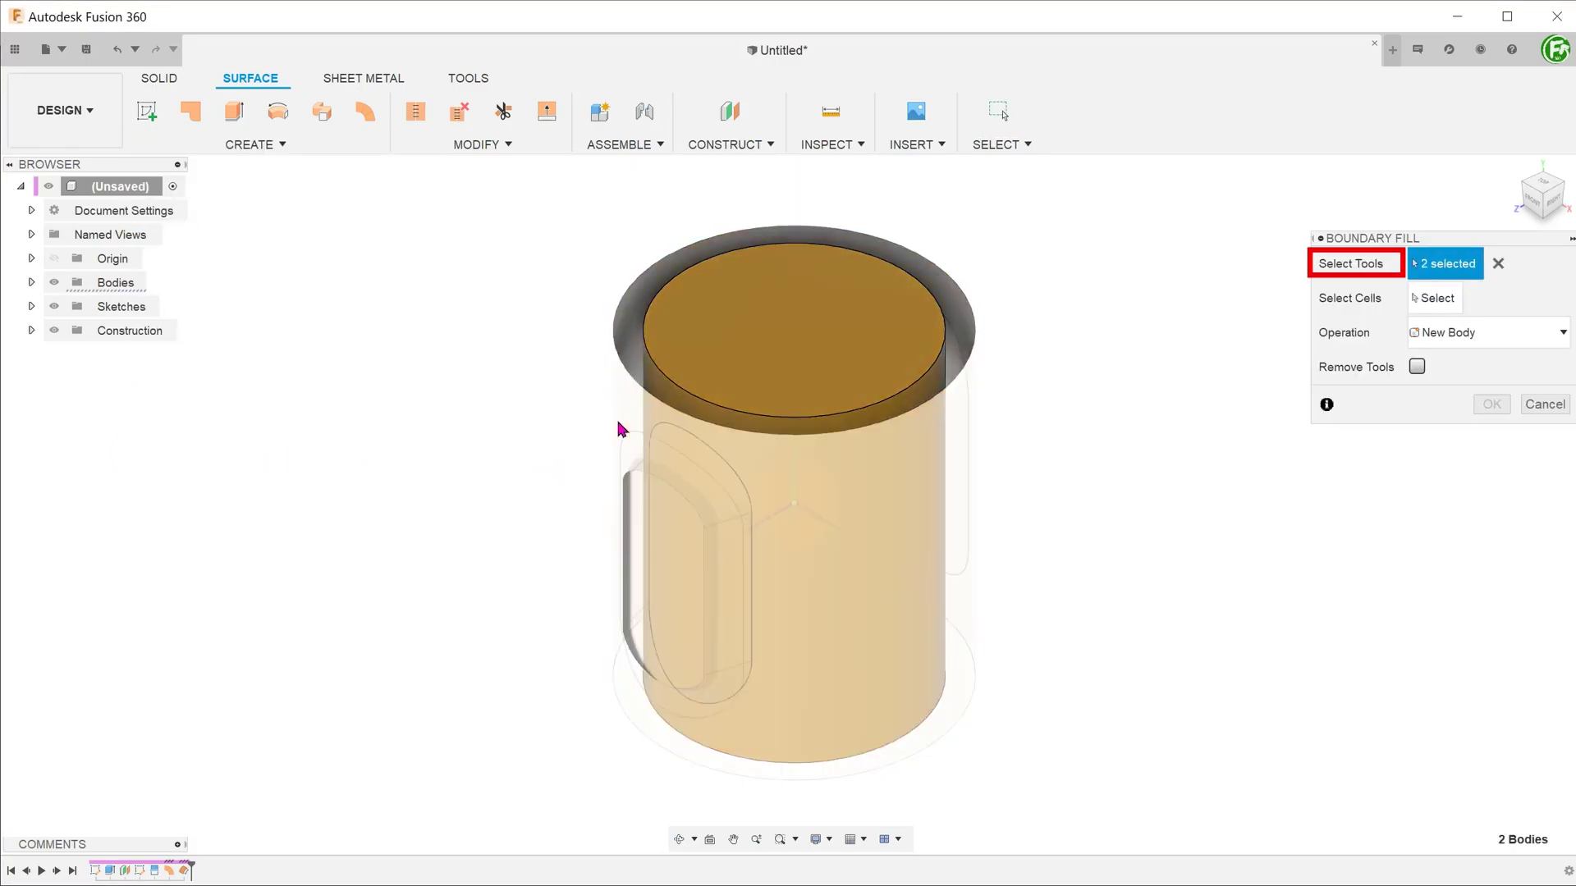
click(760, 366)
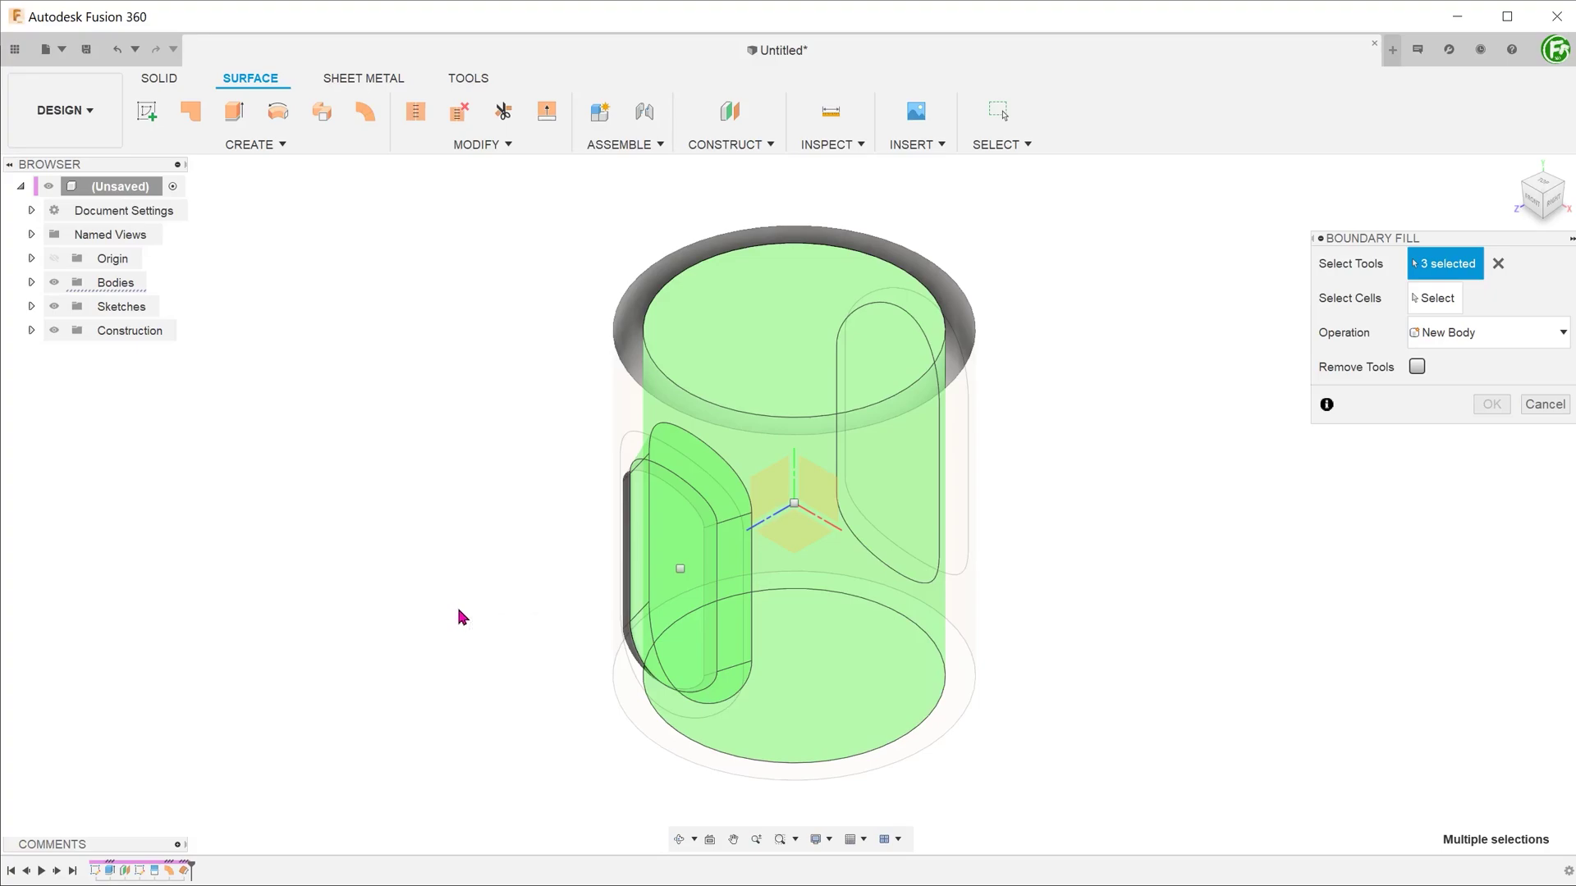
click(1436, 299)
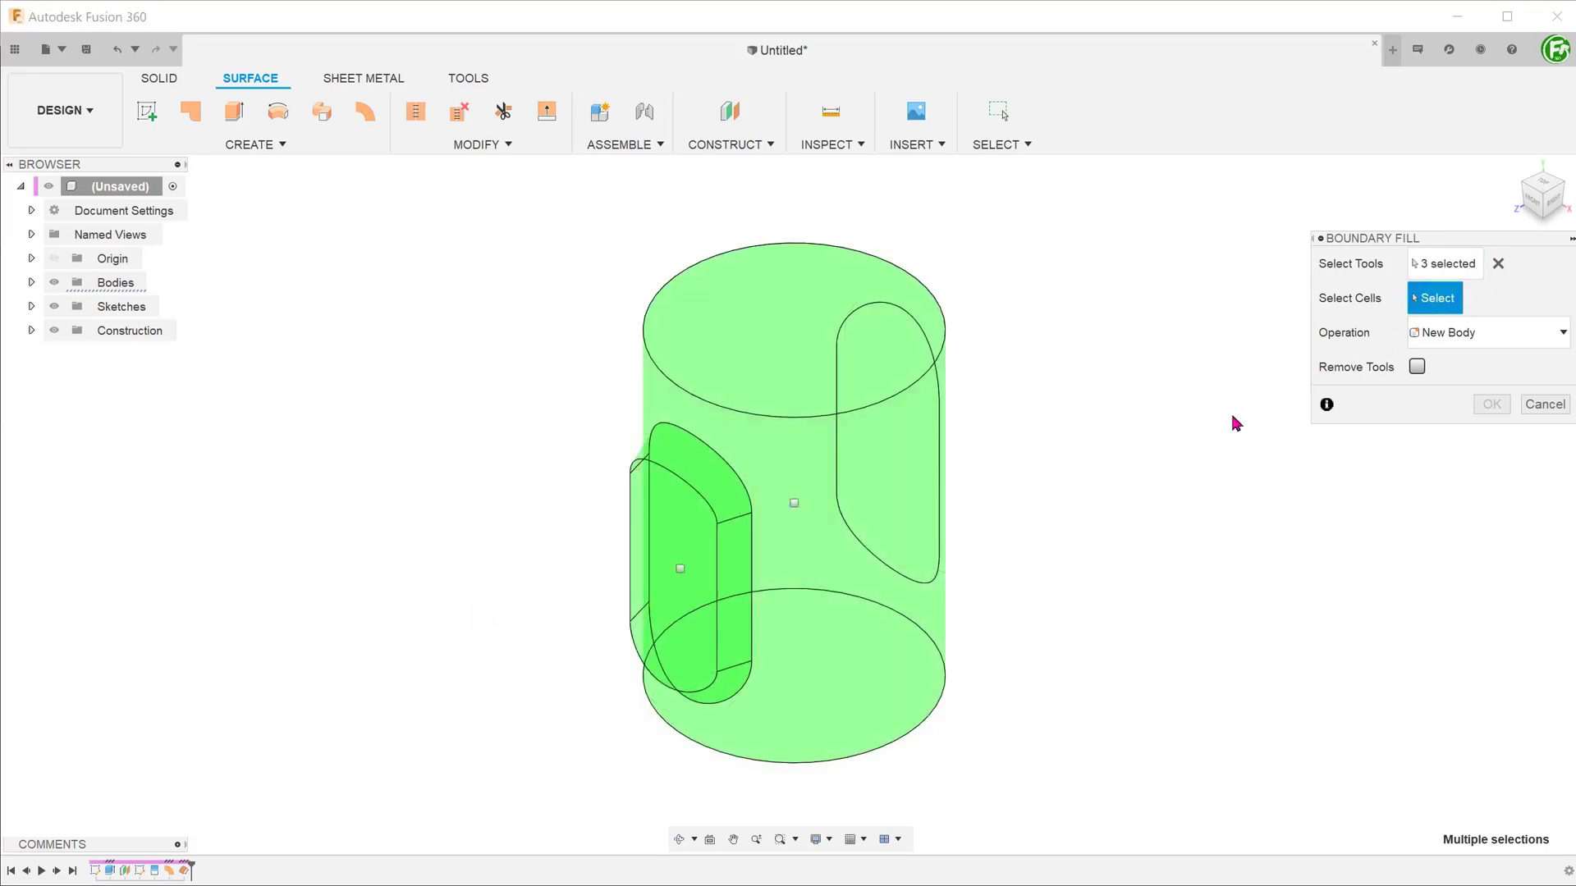
click(679, 568)
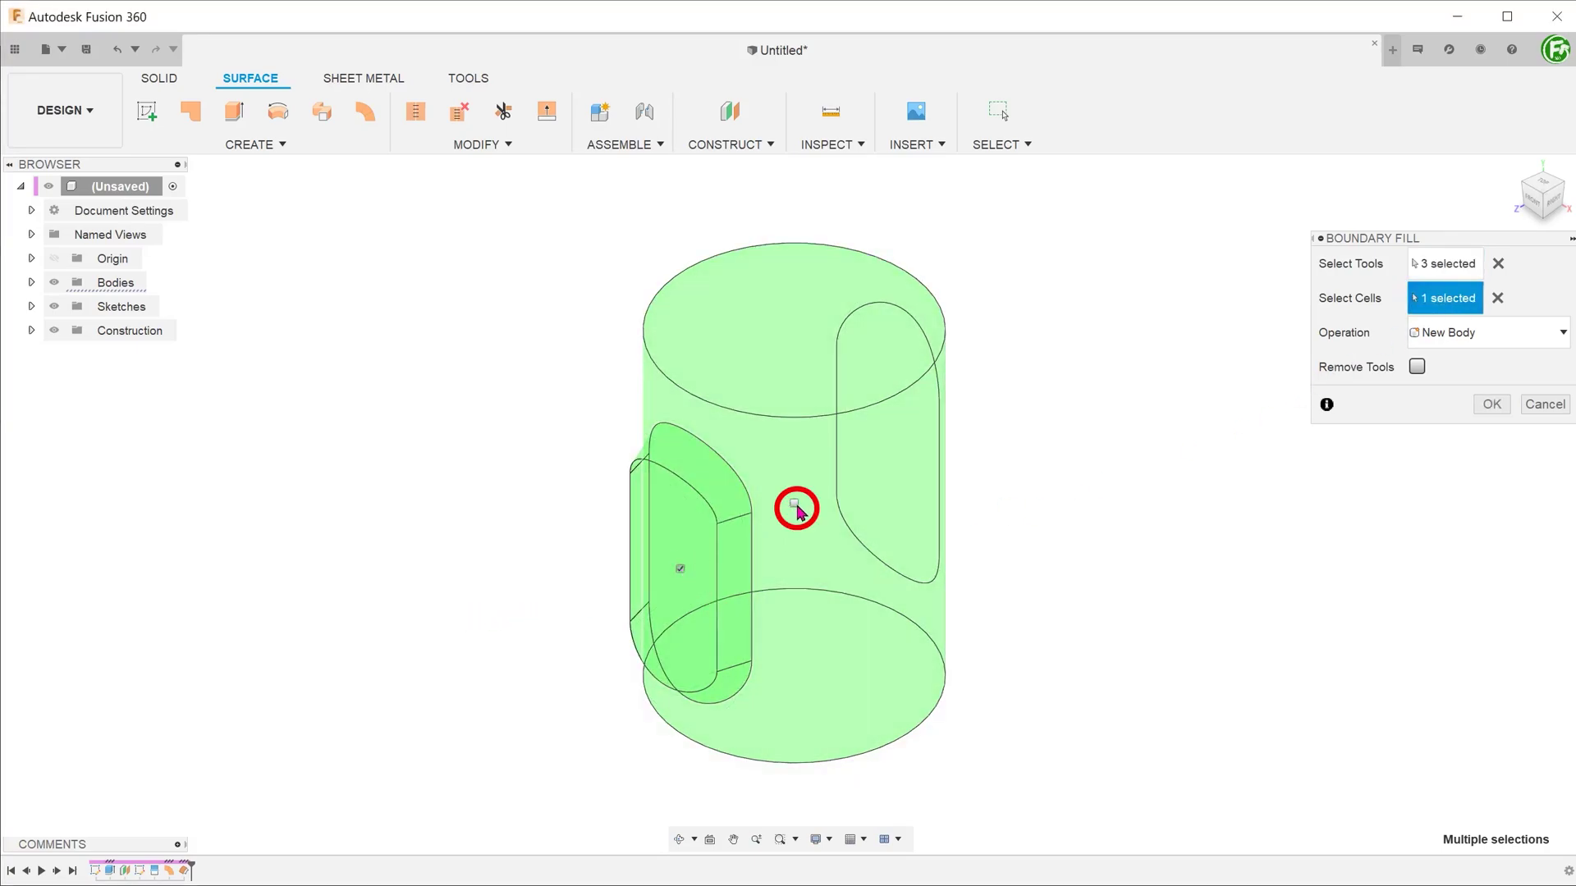
click(794, 504)
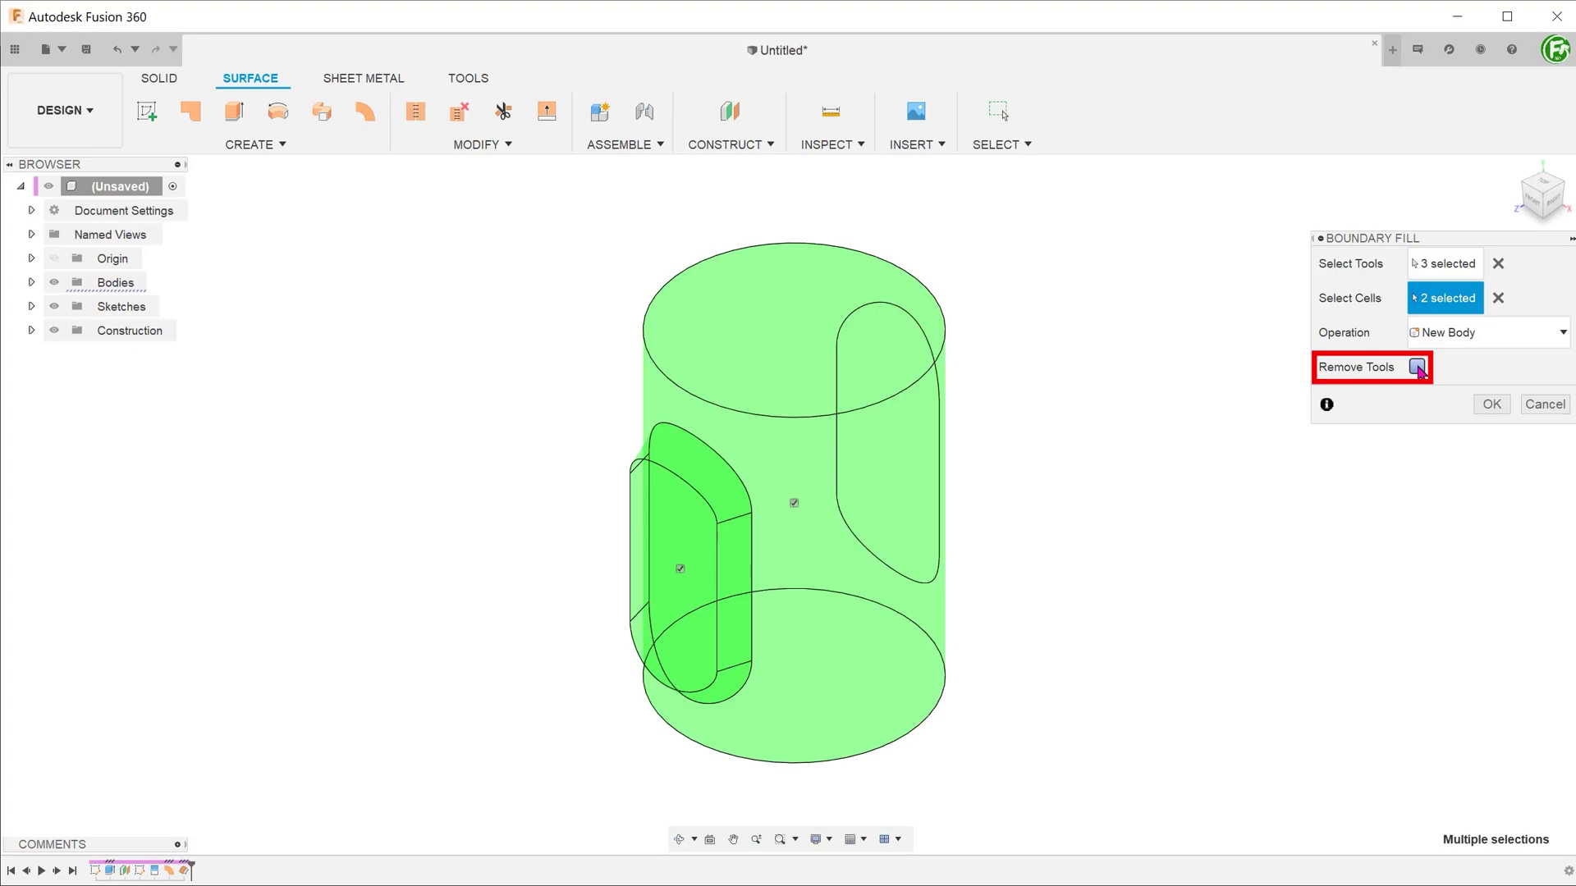
click(1490, 404)
Step: Examine the inside of the filled body with a temporary section analysis
shift+middle_drag(608, 637, 563, 643)
click(827, 145)
click(869, 346)
click(706, 640)
drag(707, 638, 744, 583)
click(1527, 479)
mouse_move(707, 520)
shift+middle_down()
mouse_move(652, 510)
mouse_move(661, 539)
mouse_move(689, 500)
shift+middle_up()
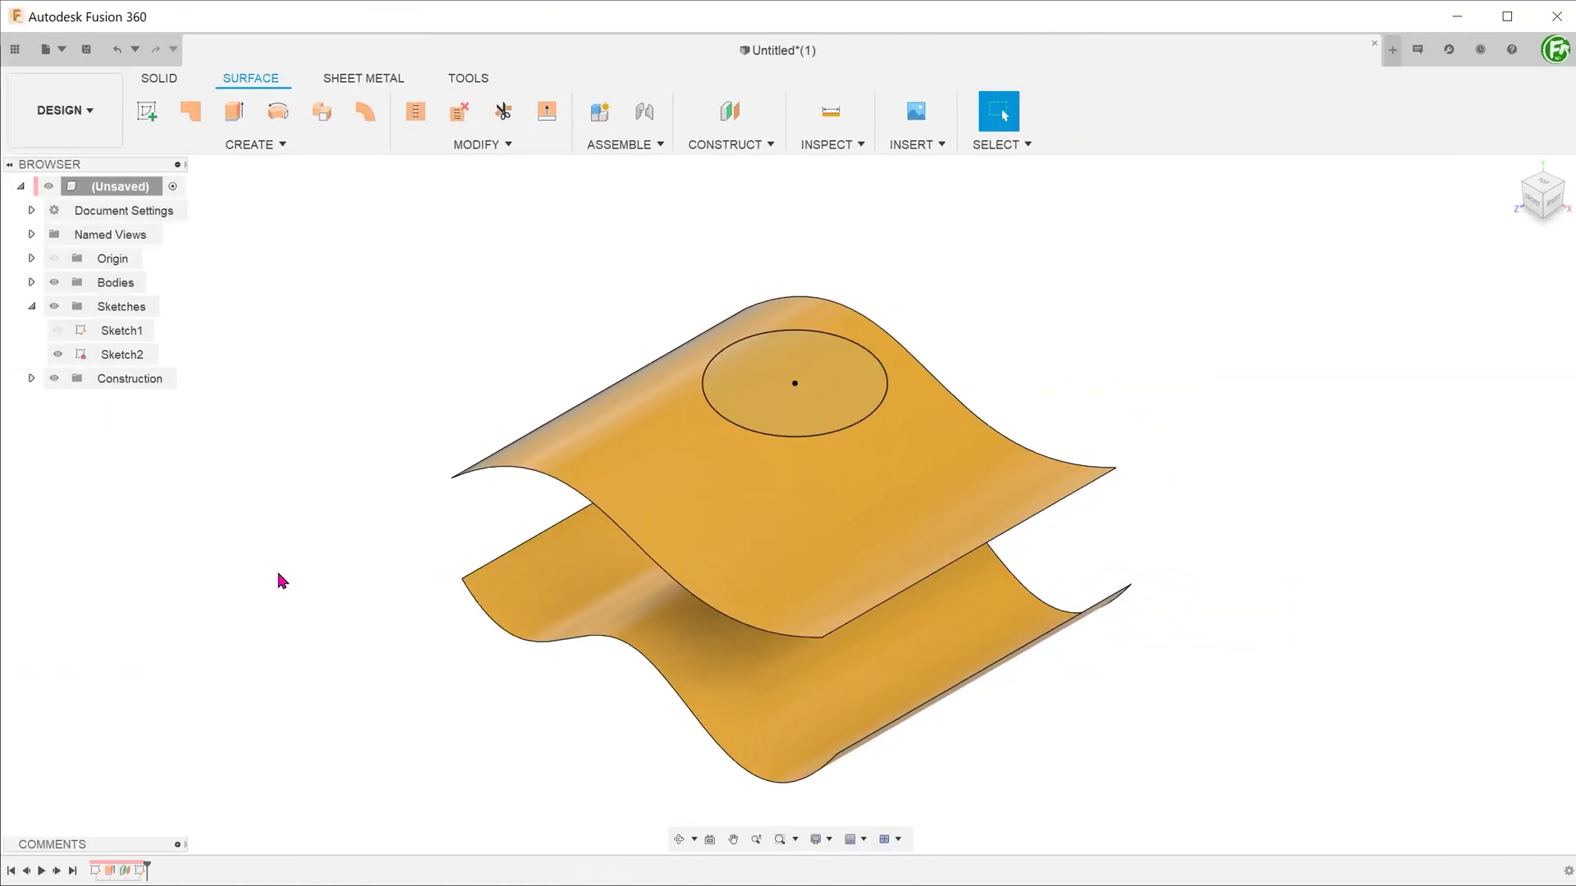
Step: Start a Direction-type Ruled surface from the Sketch2 circle, using the vertical origin axis as its direction
mouse_move(277, 575)
shift+middle_down()
mouse_move(331, 525)
mouse_move(274, 579)
shift+middle_up()
click(1516, 169)
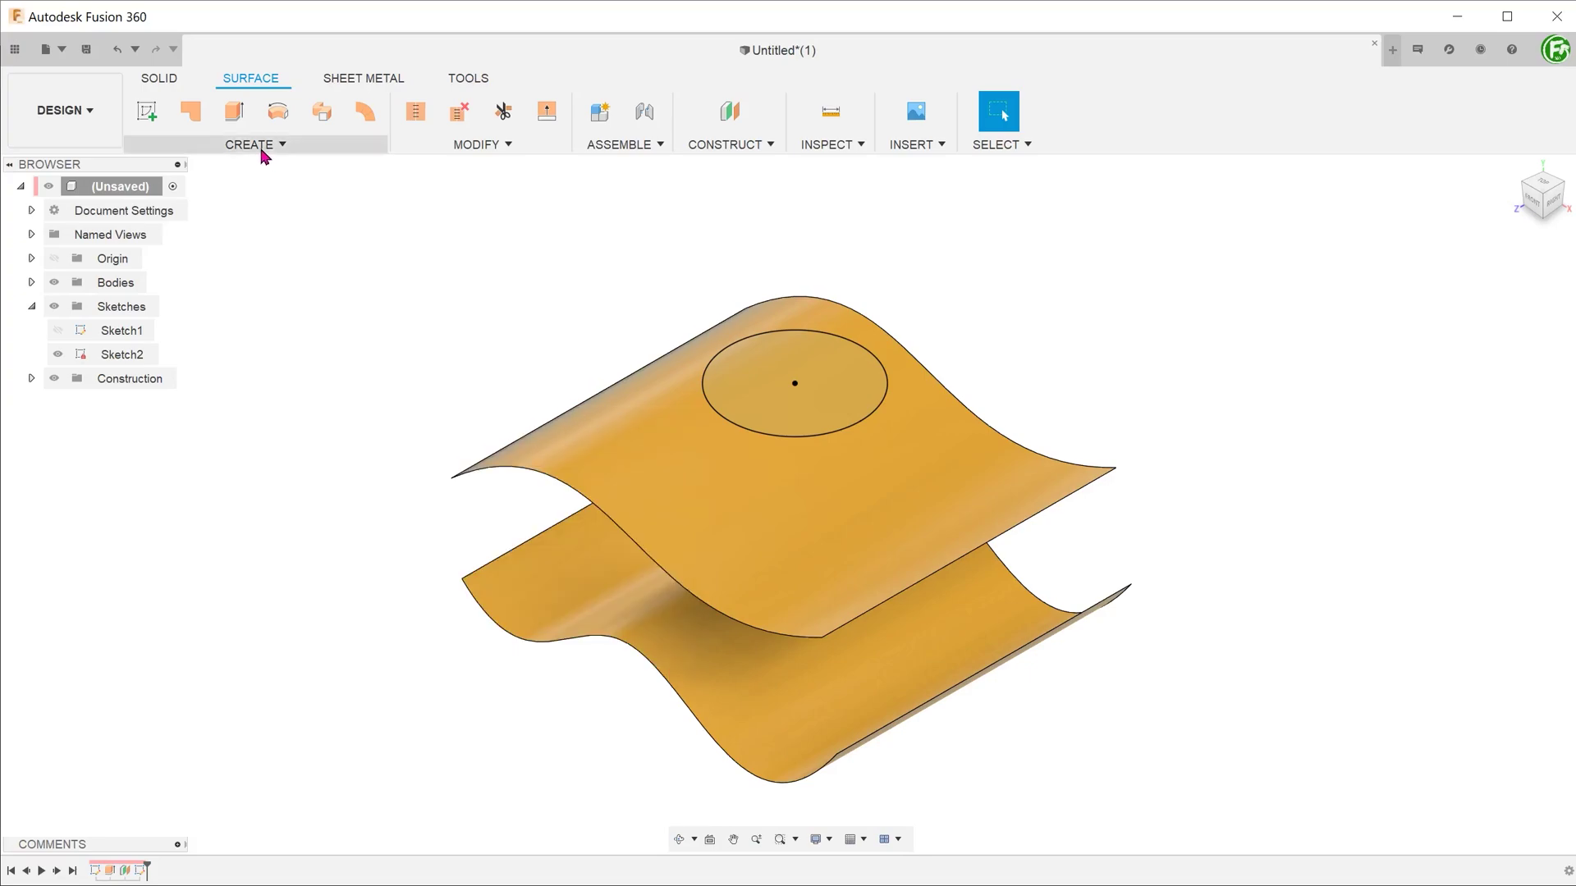
click(260, 148)
click(229, 343)
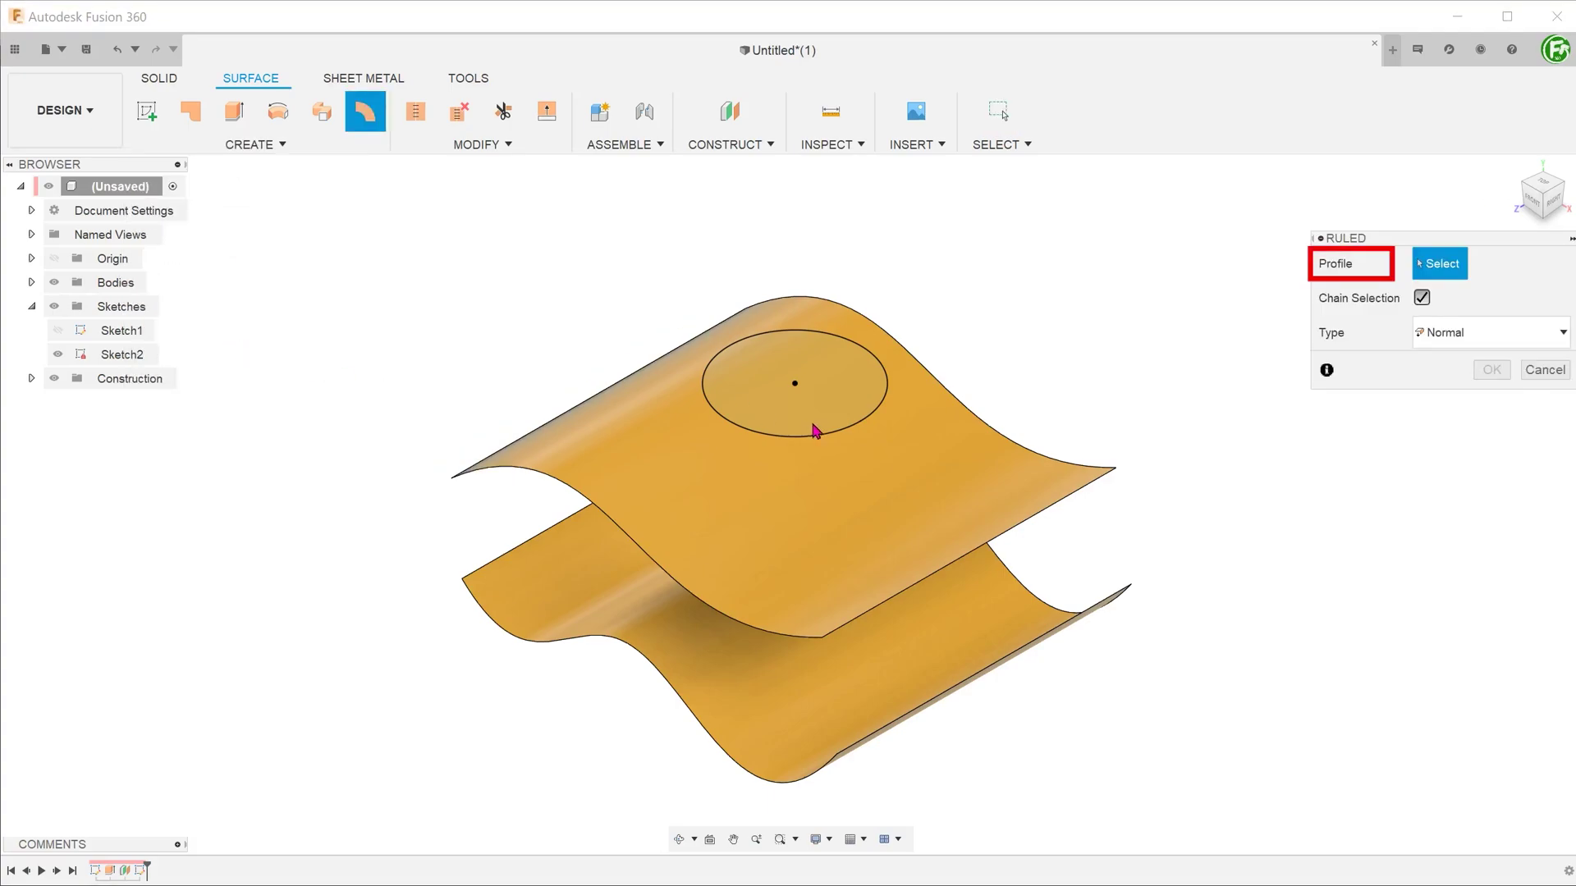
click(849, 436)
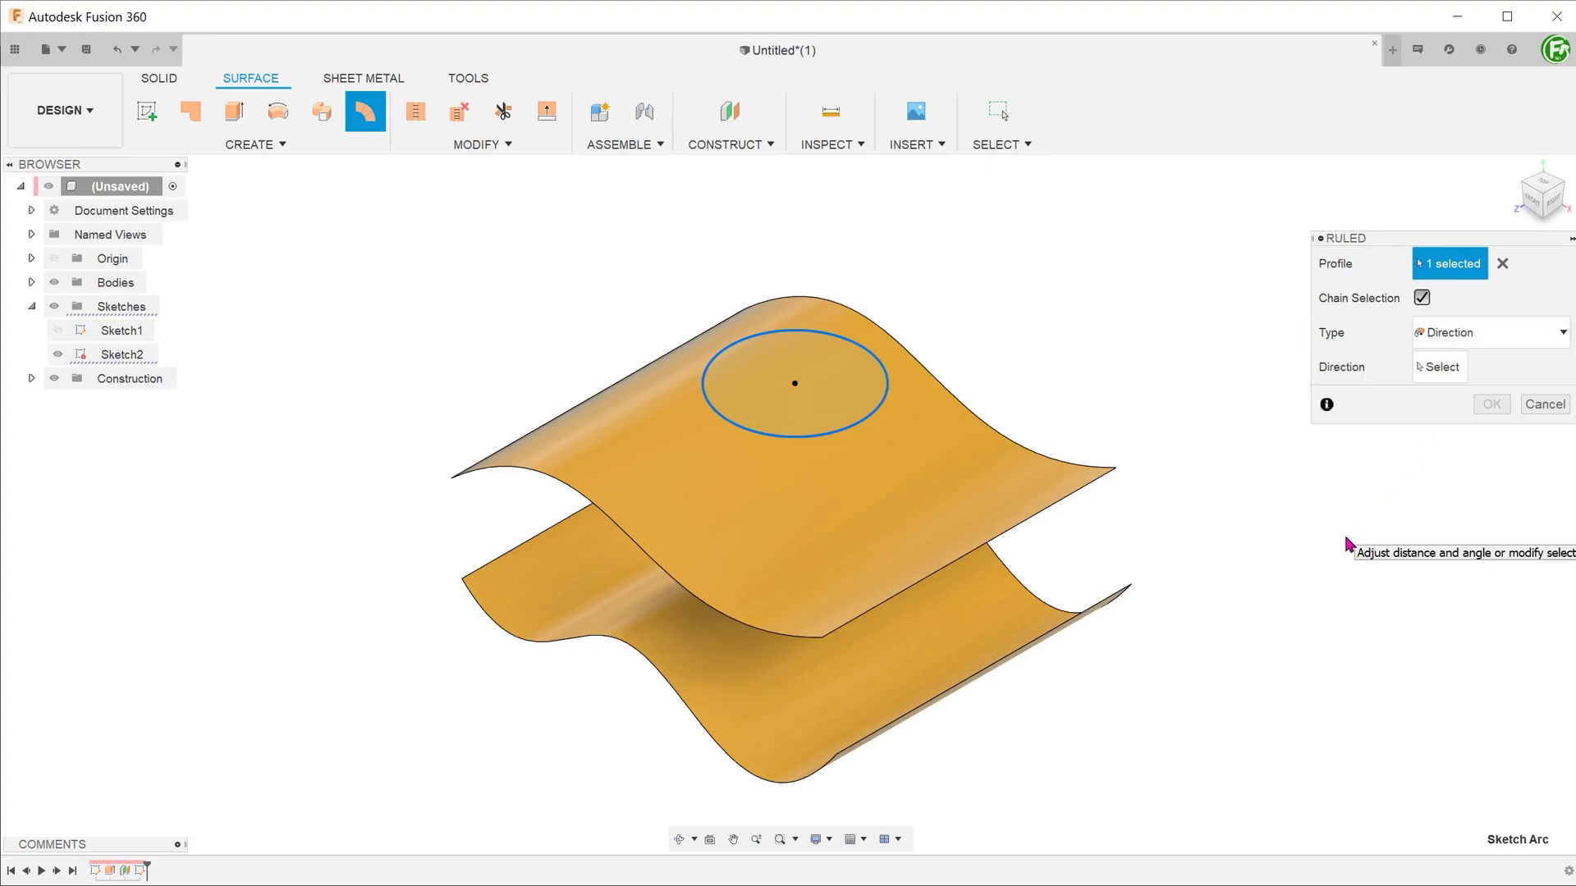
click(1440, 367)
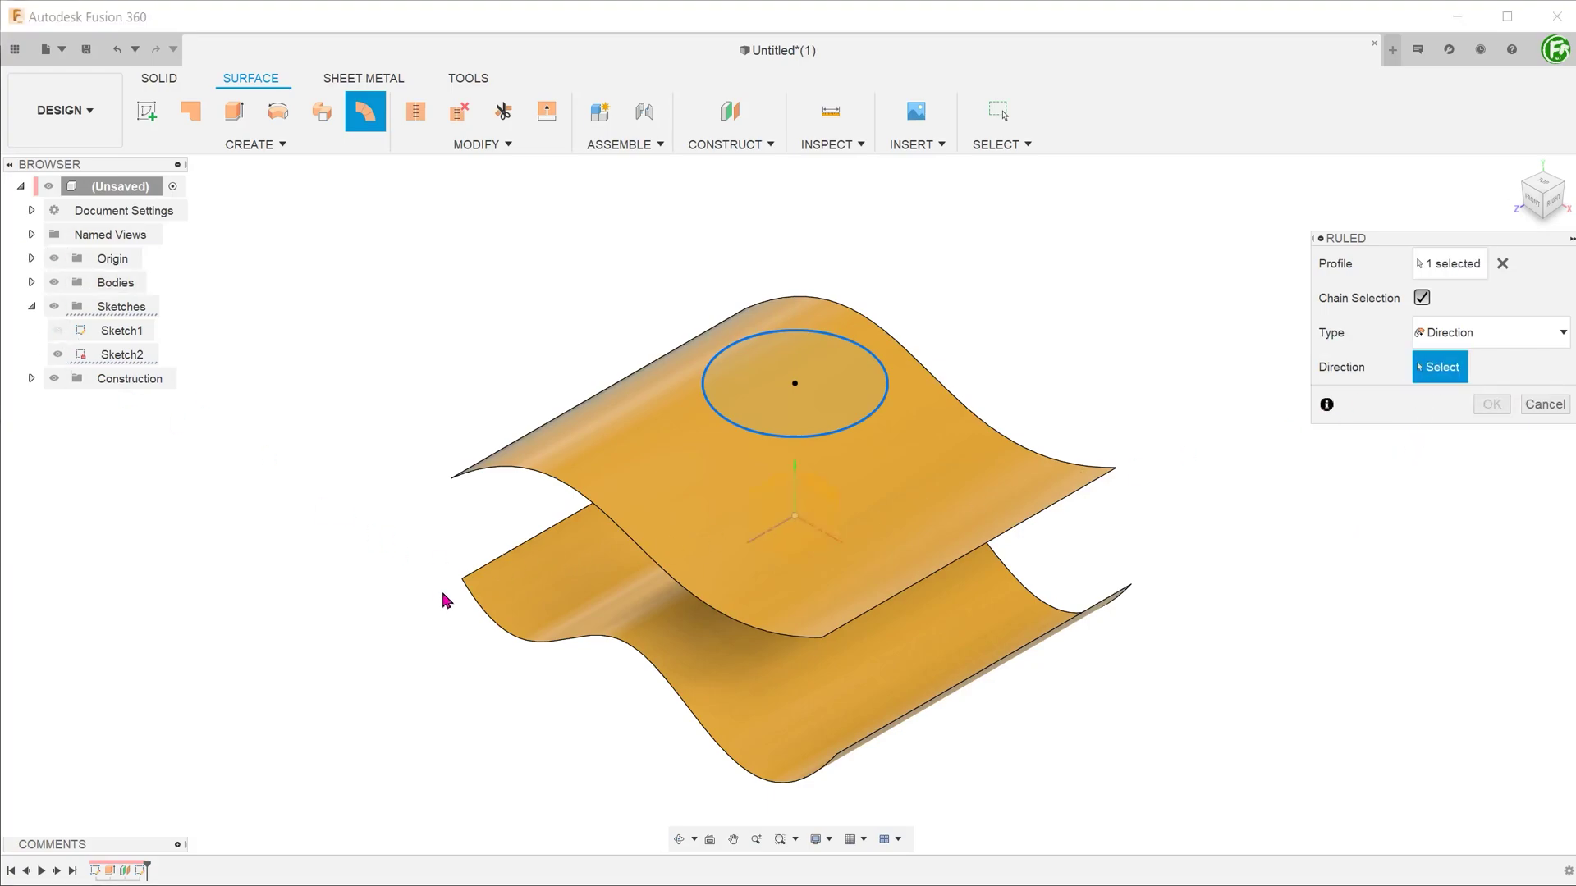
scroll(743, 539, up, 2)
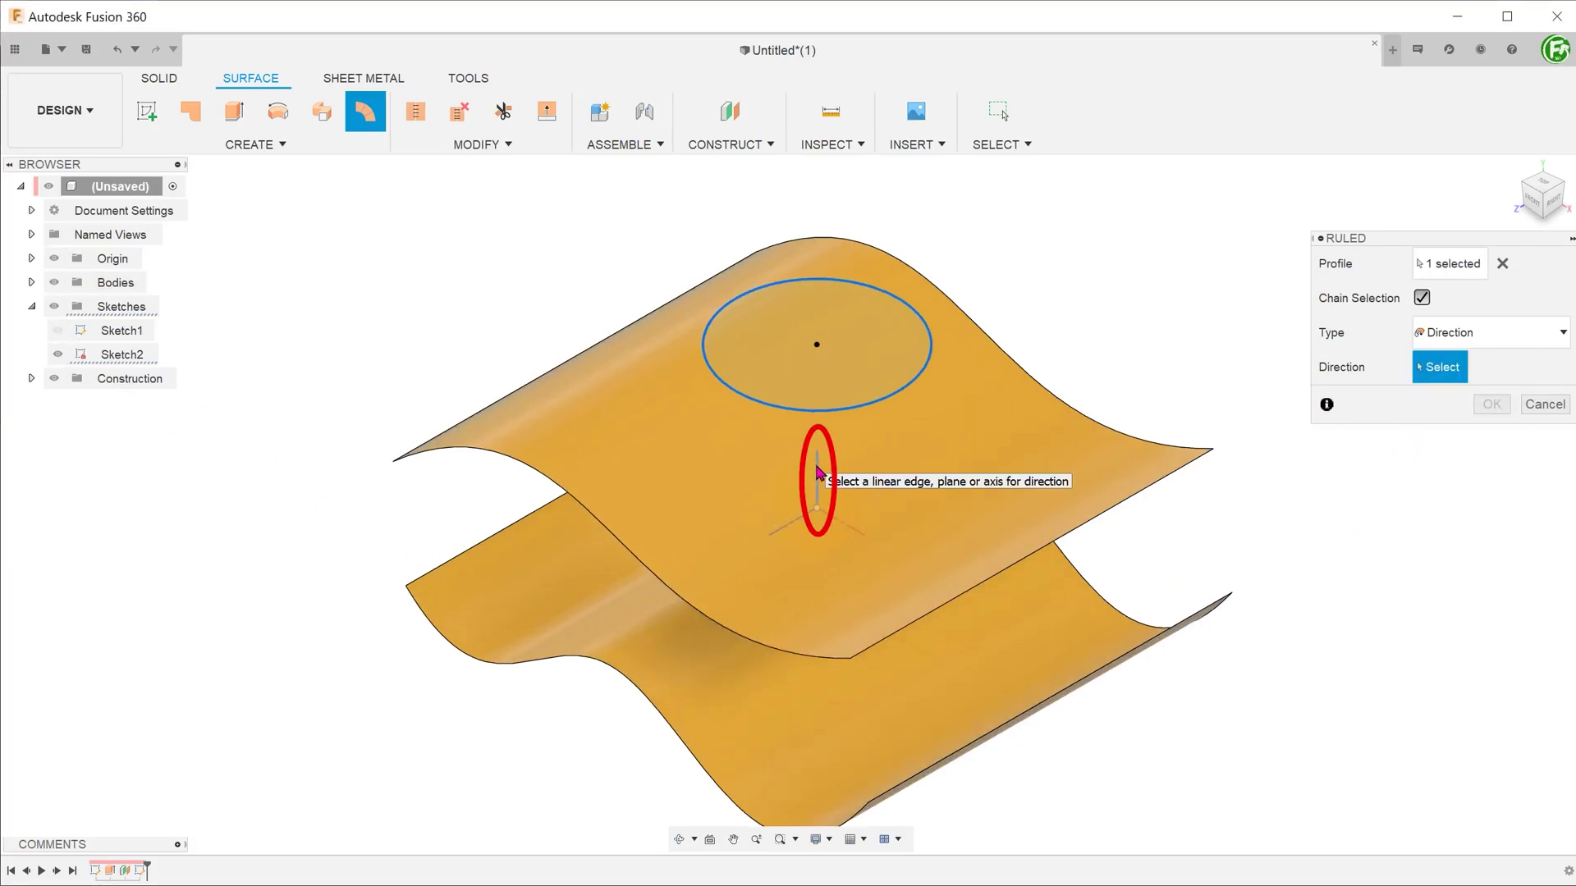
click(817, 472)
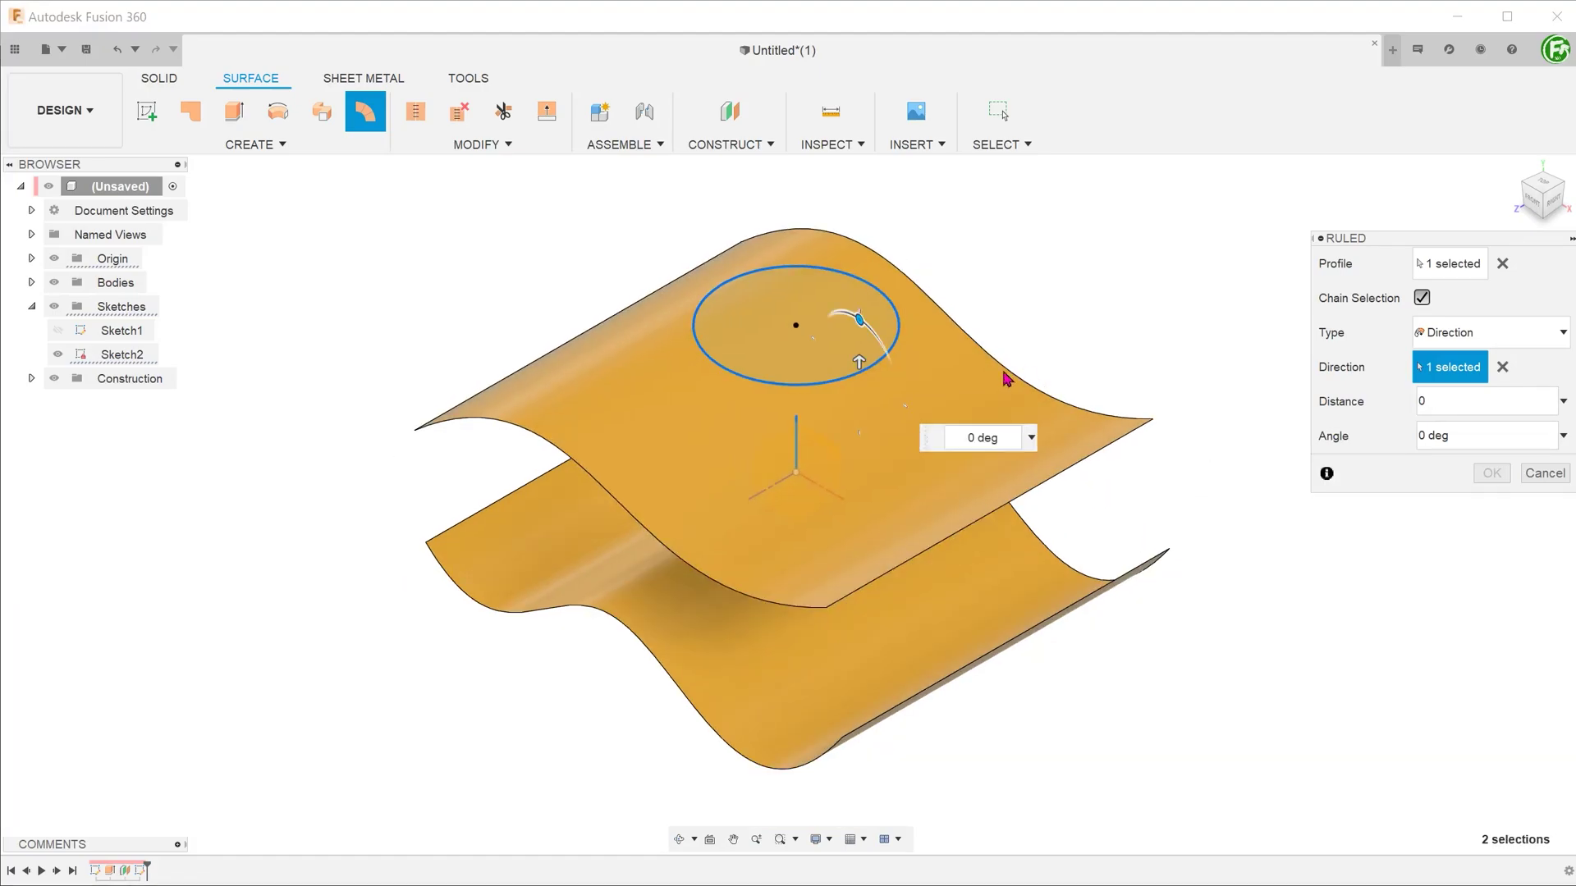
Step: Set the ruled surface's distance to -160 mm and its angle to 20 degrees, and create it
drag(855, 358, 859, 719)
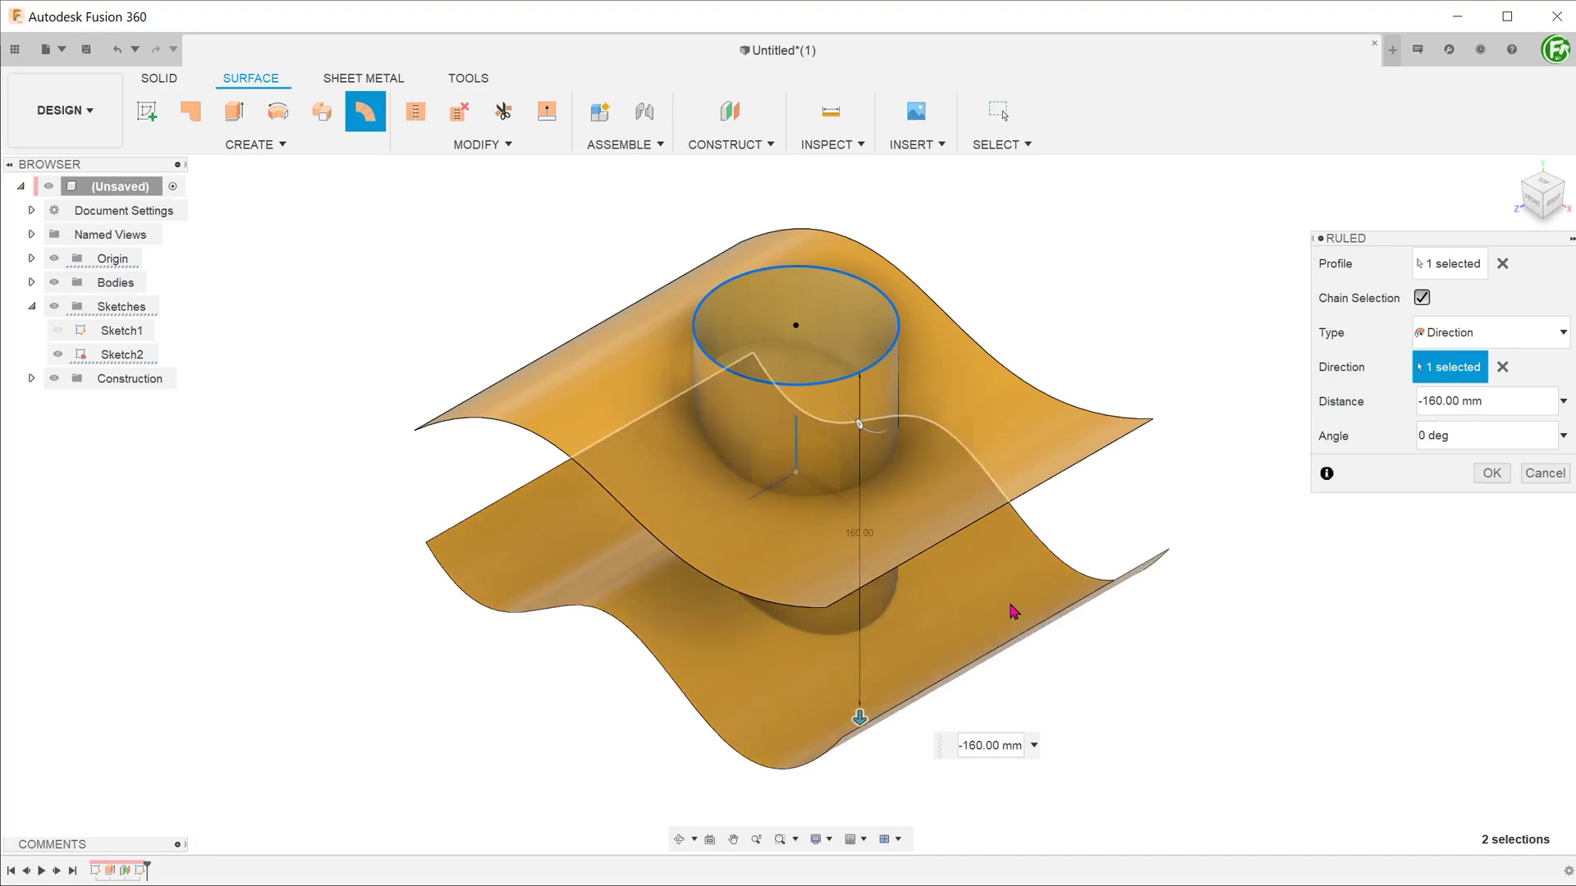
drag(861, 425, 853, 425)
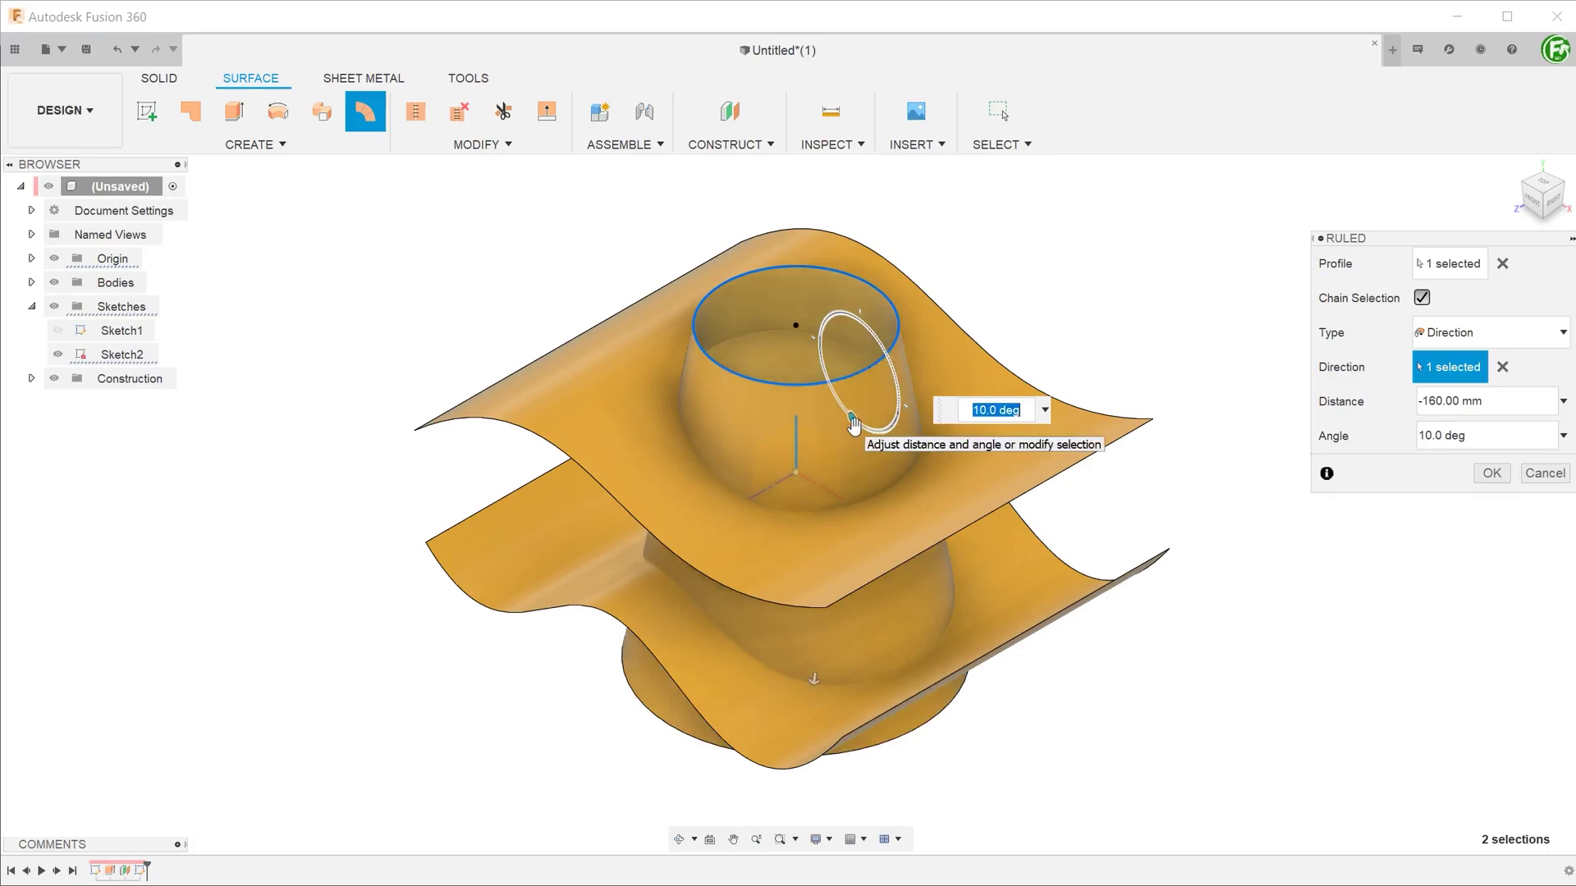
text(20)
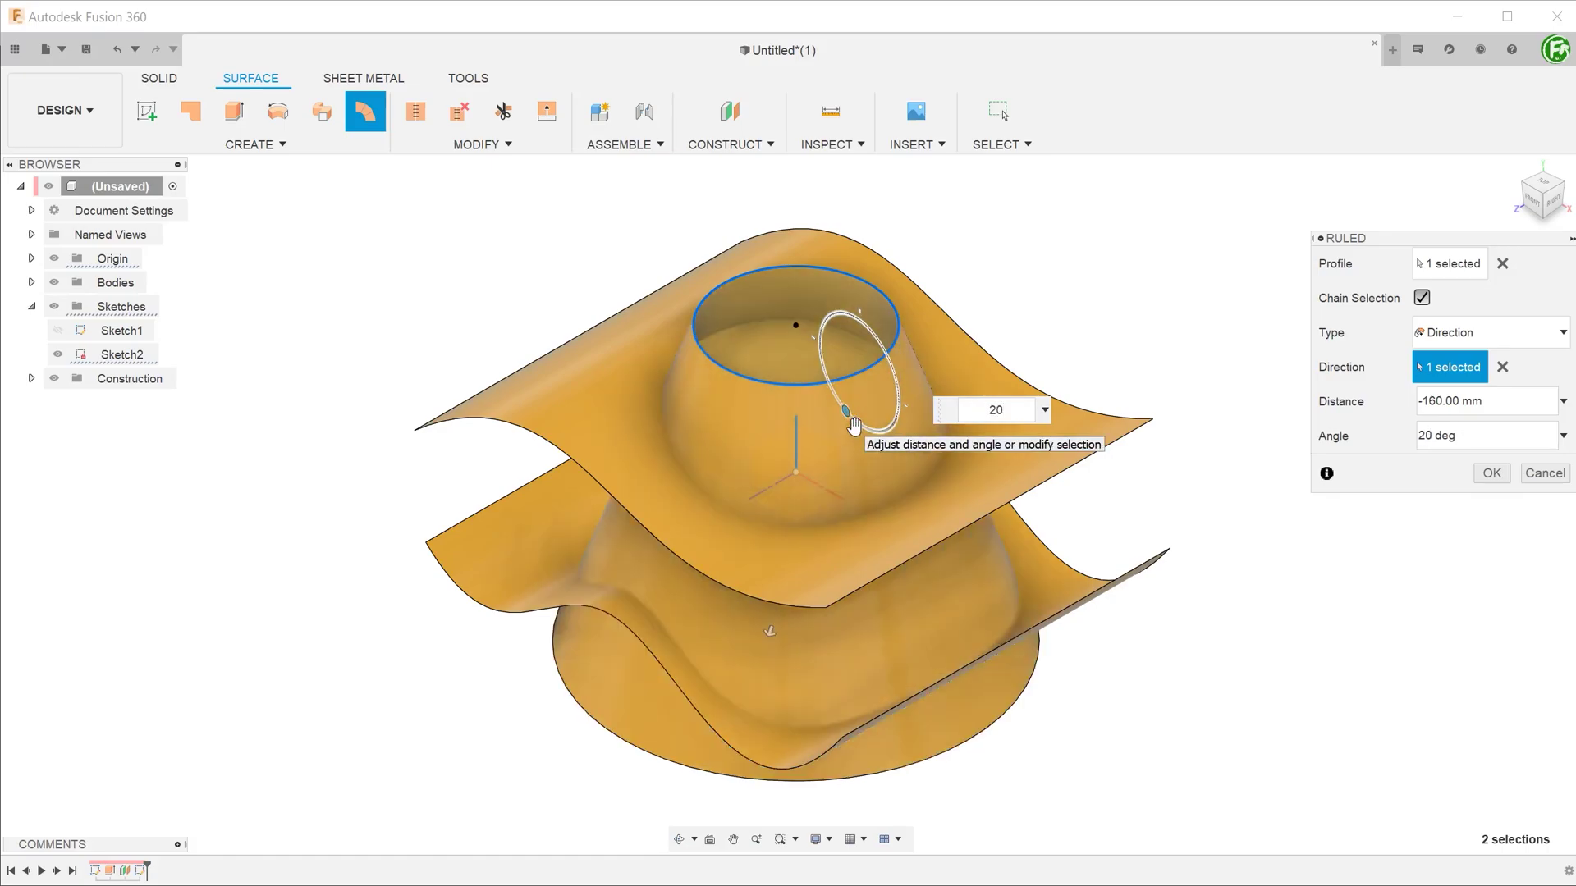
click(1489, 476)
Step: Boundary Fill the cell enclosed by both wavy surfaces and the tapered ruled surface as a new body, removing the tools, and hide the circle sketch
mouse_move(294, 595)
shift+middle_down()
mouse_move(351, 556)
mouse_move(297, 592)
shift+middle_up()
click(261, 145)
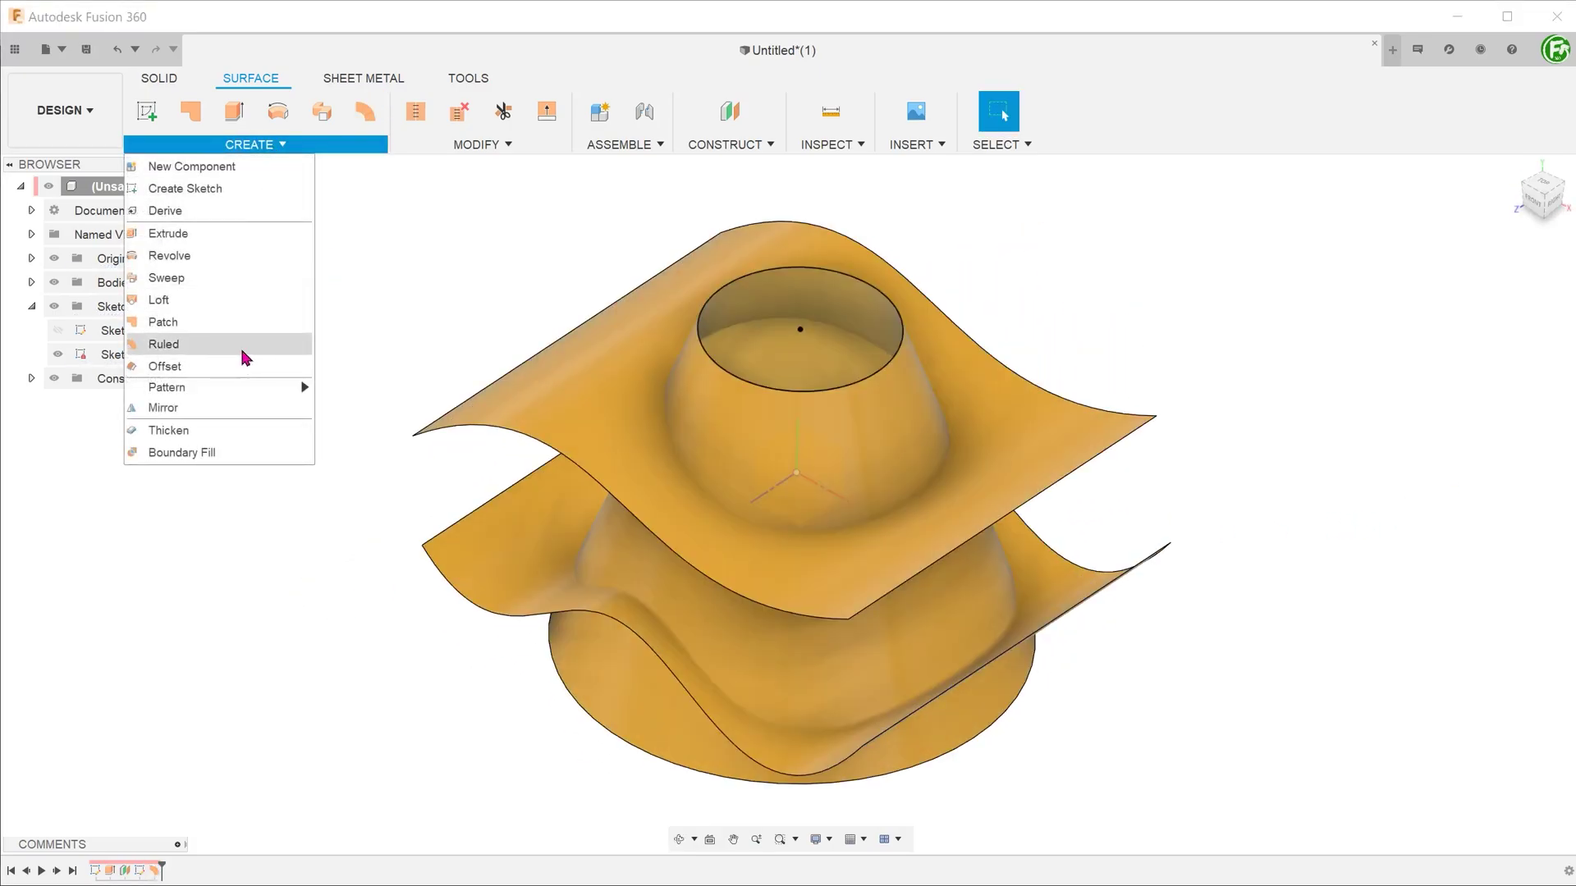
click(263, 454)
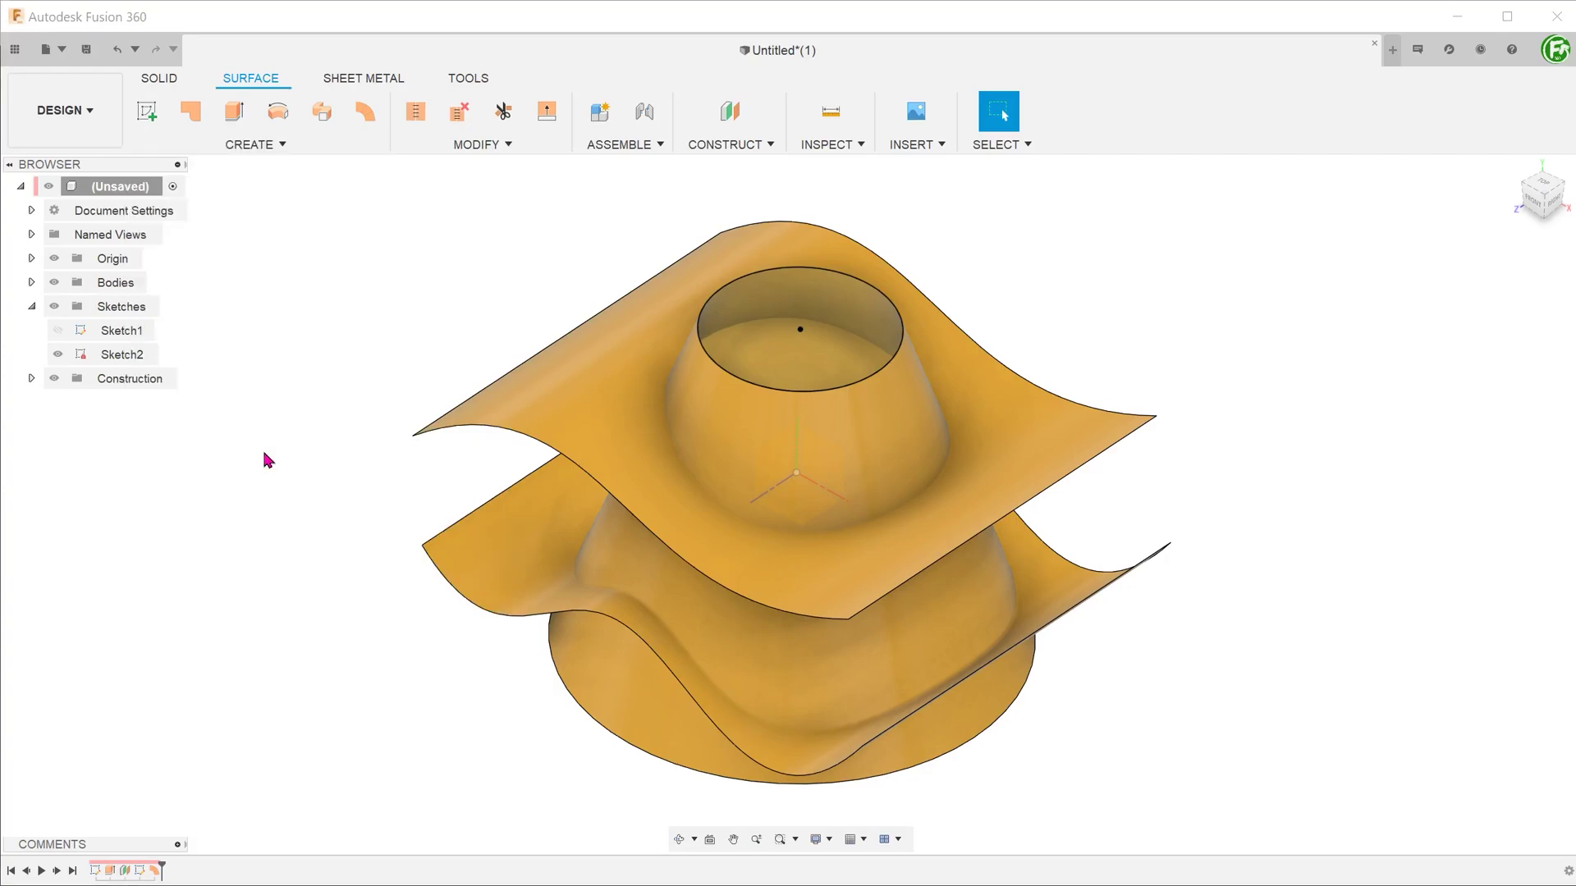
click(563, 460)
click(532, 528)
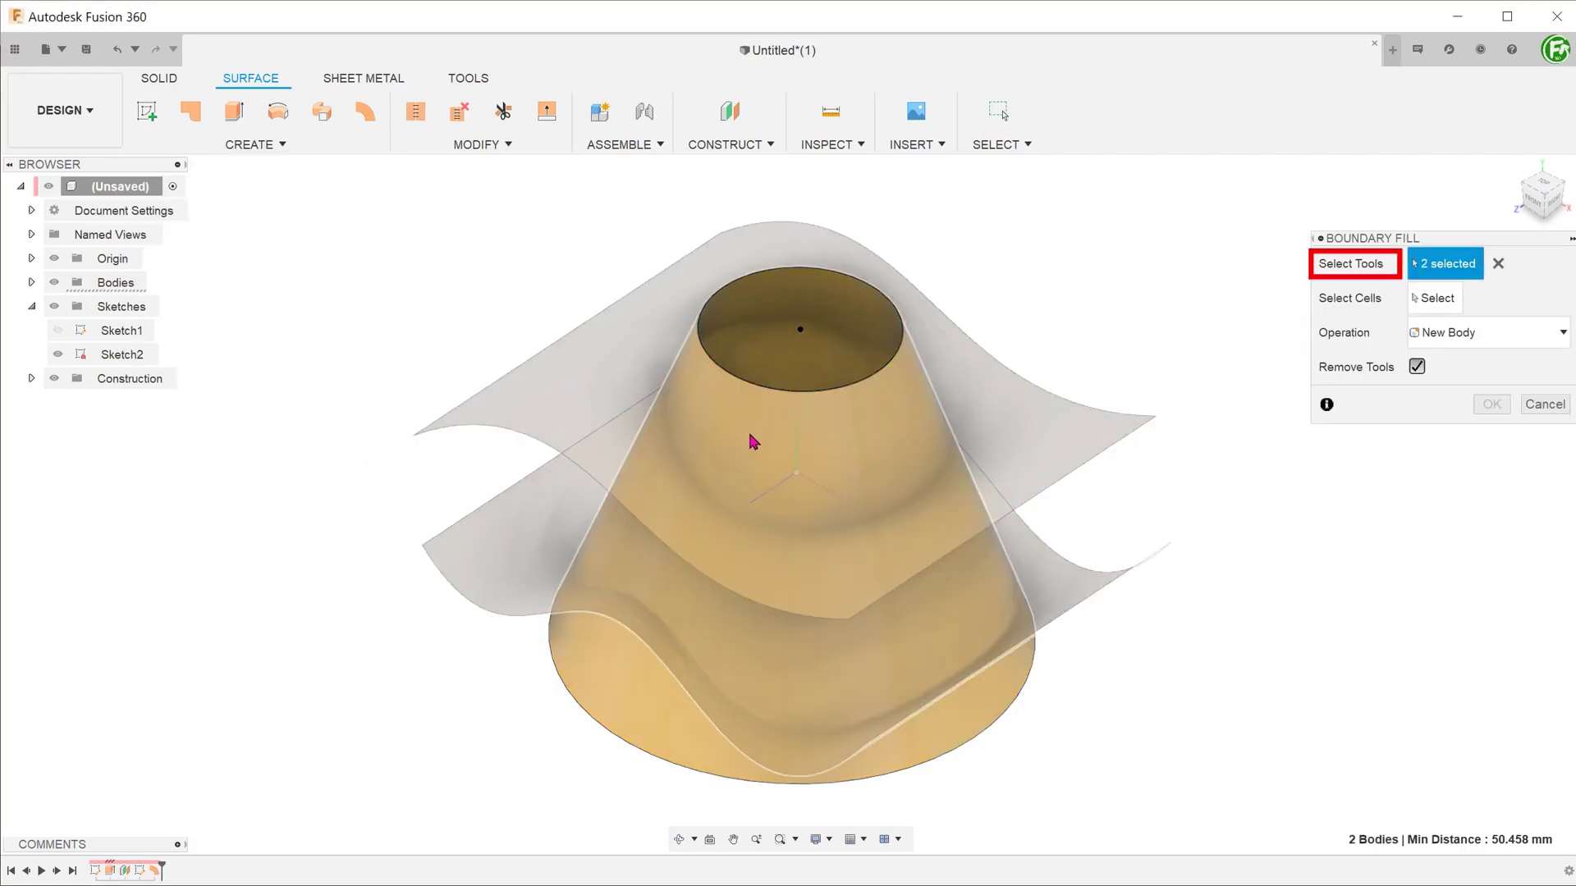
click(752, 443)
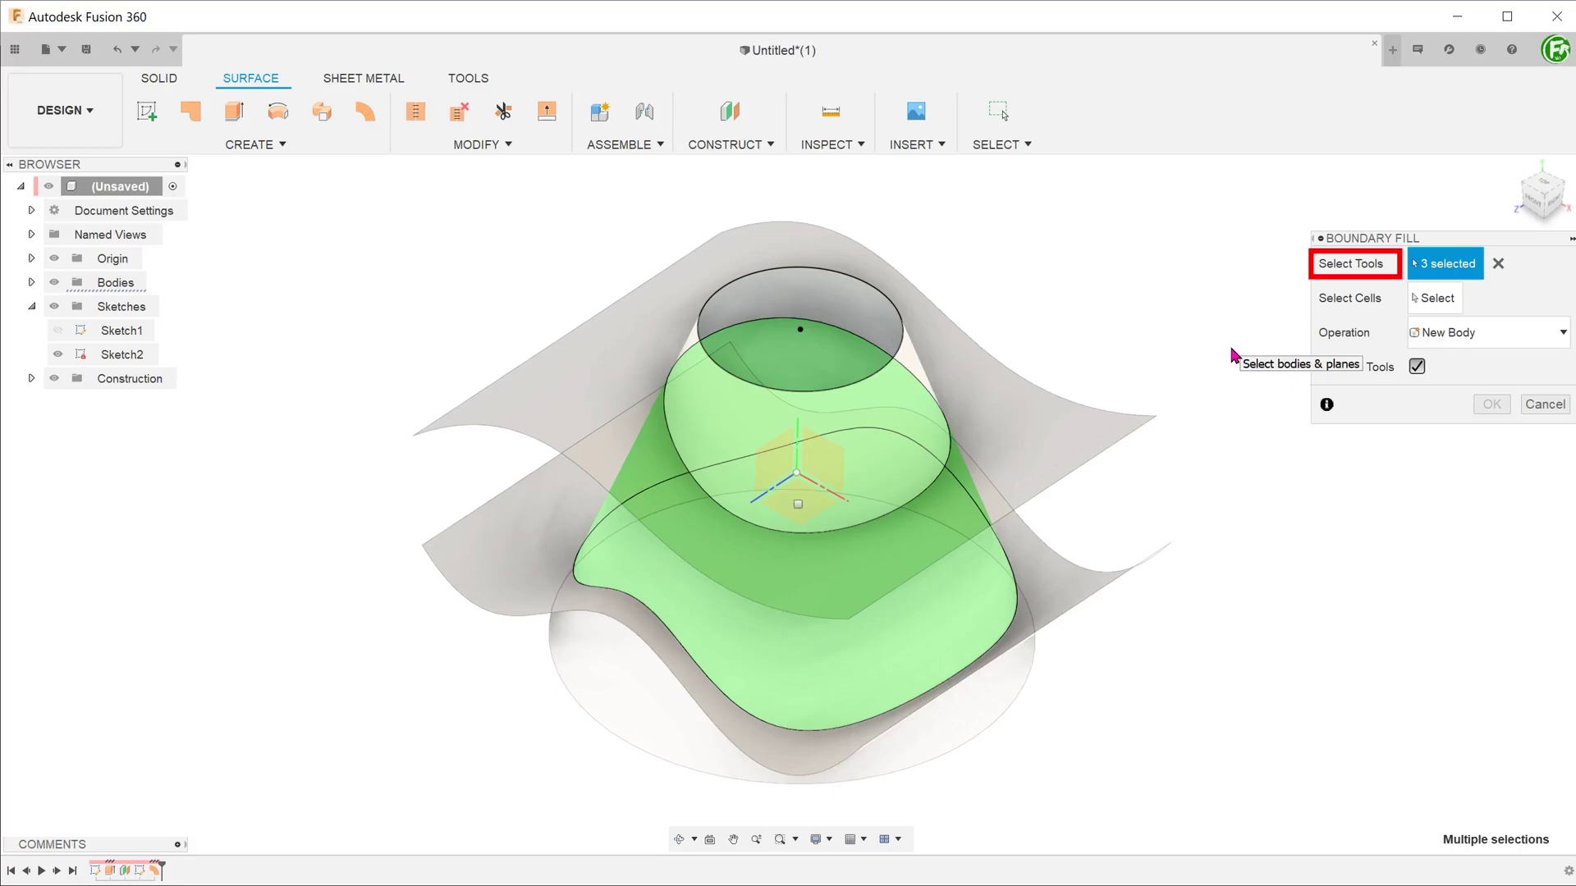
click(1435, 305)
click(798, 504)
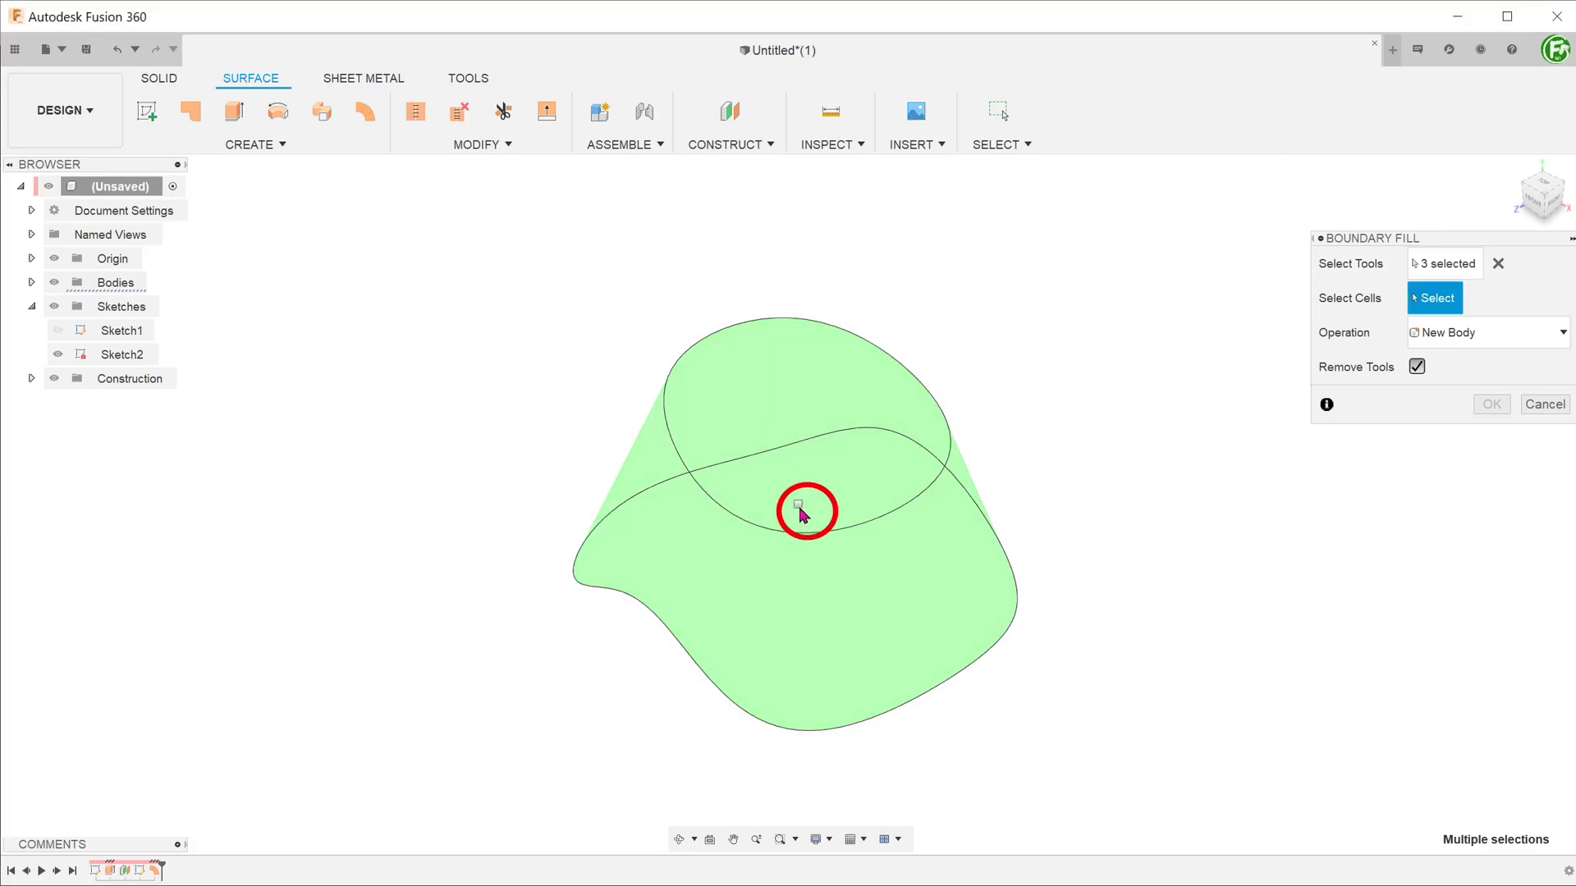
click(58, 353)
mouse_move(366, 386)
mouse_down()
mouse_move(570, 394)
mouse_move(542, 468)
mouse_up()
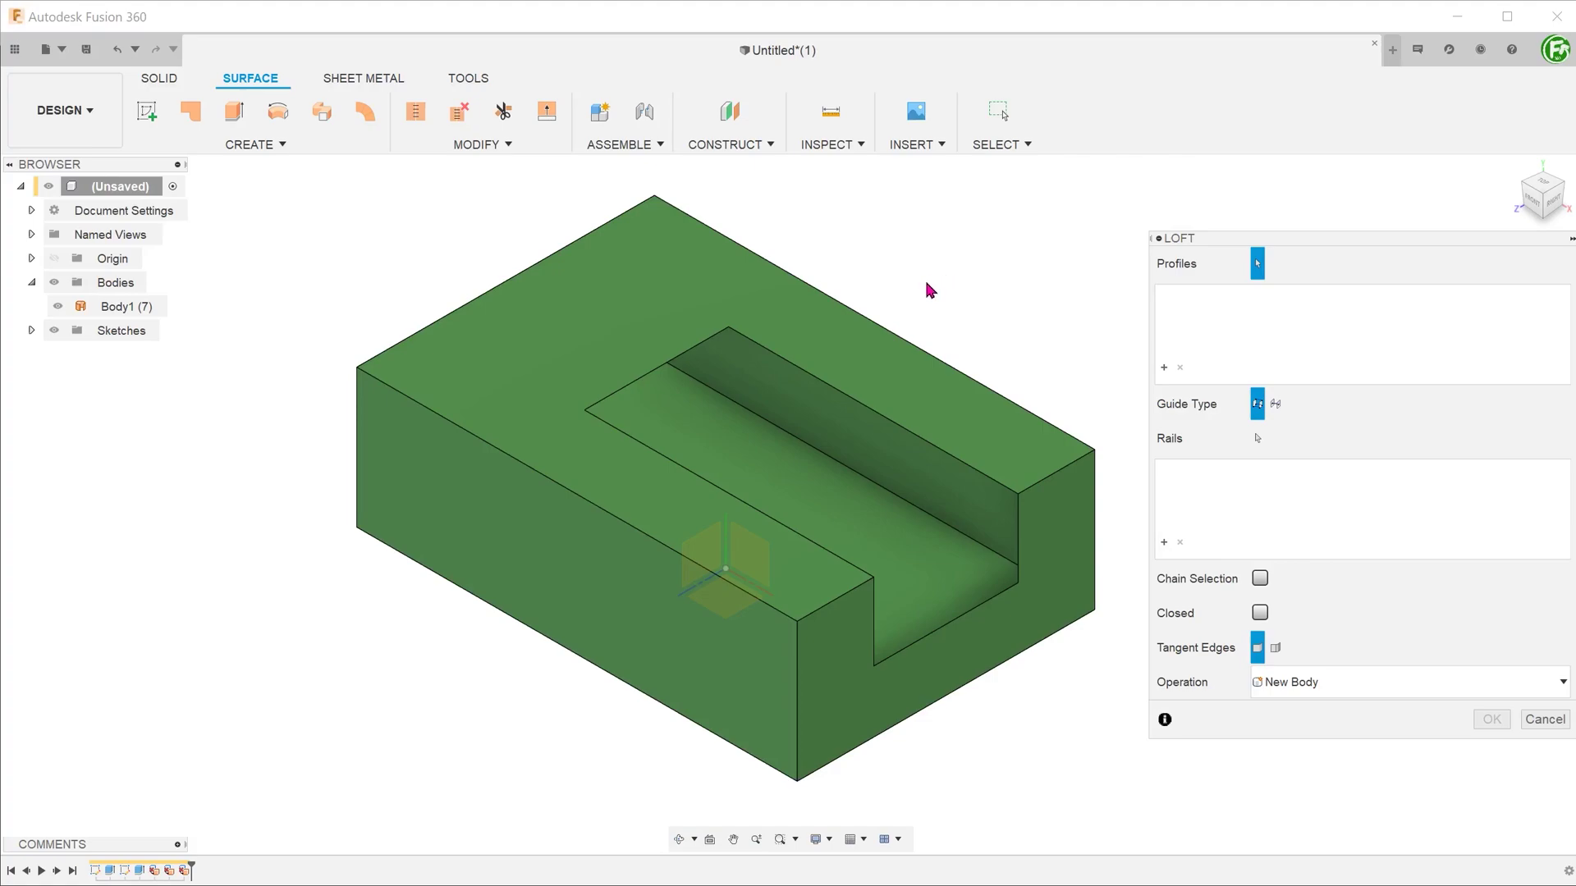
Step: Try to loft from the slot's rear upper edge to its front floor edge with Tangent (G1) continuity on both profiles
click(708, 344)
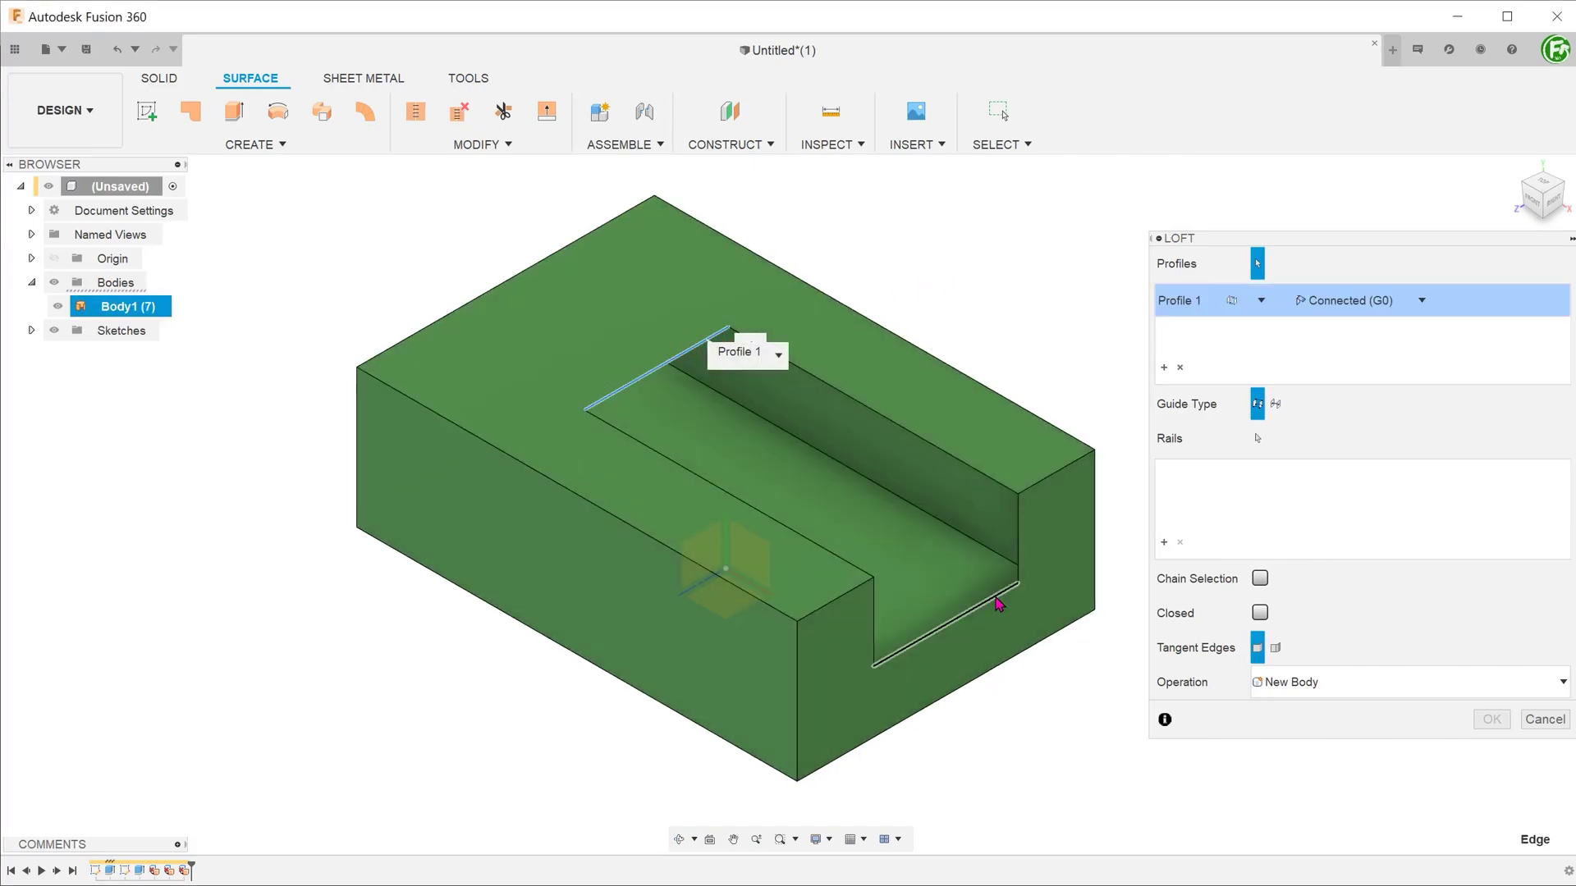
click(995, 601)
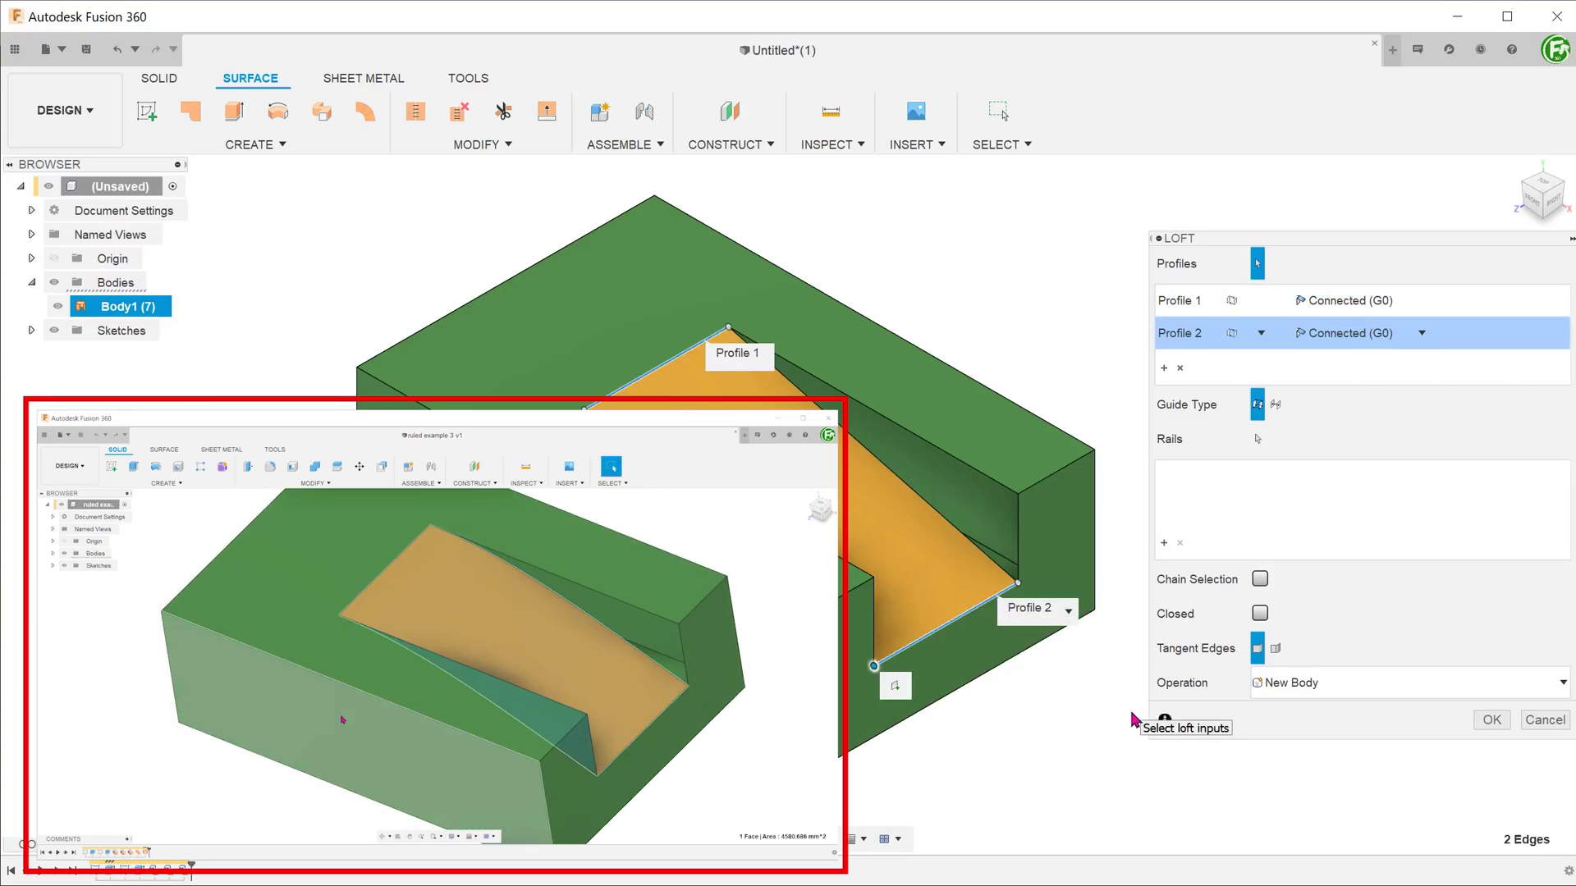
click(1409, 310)
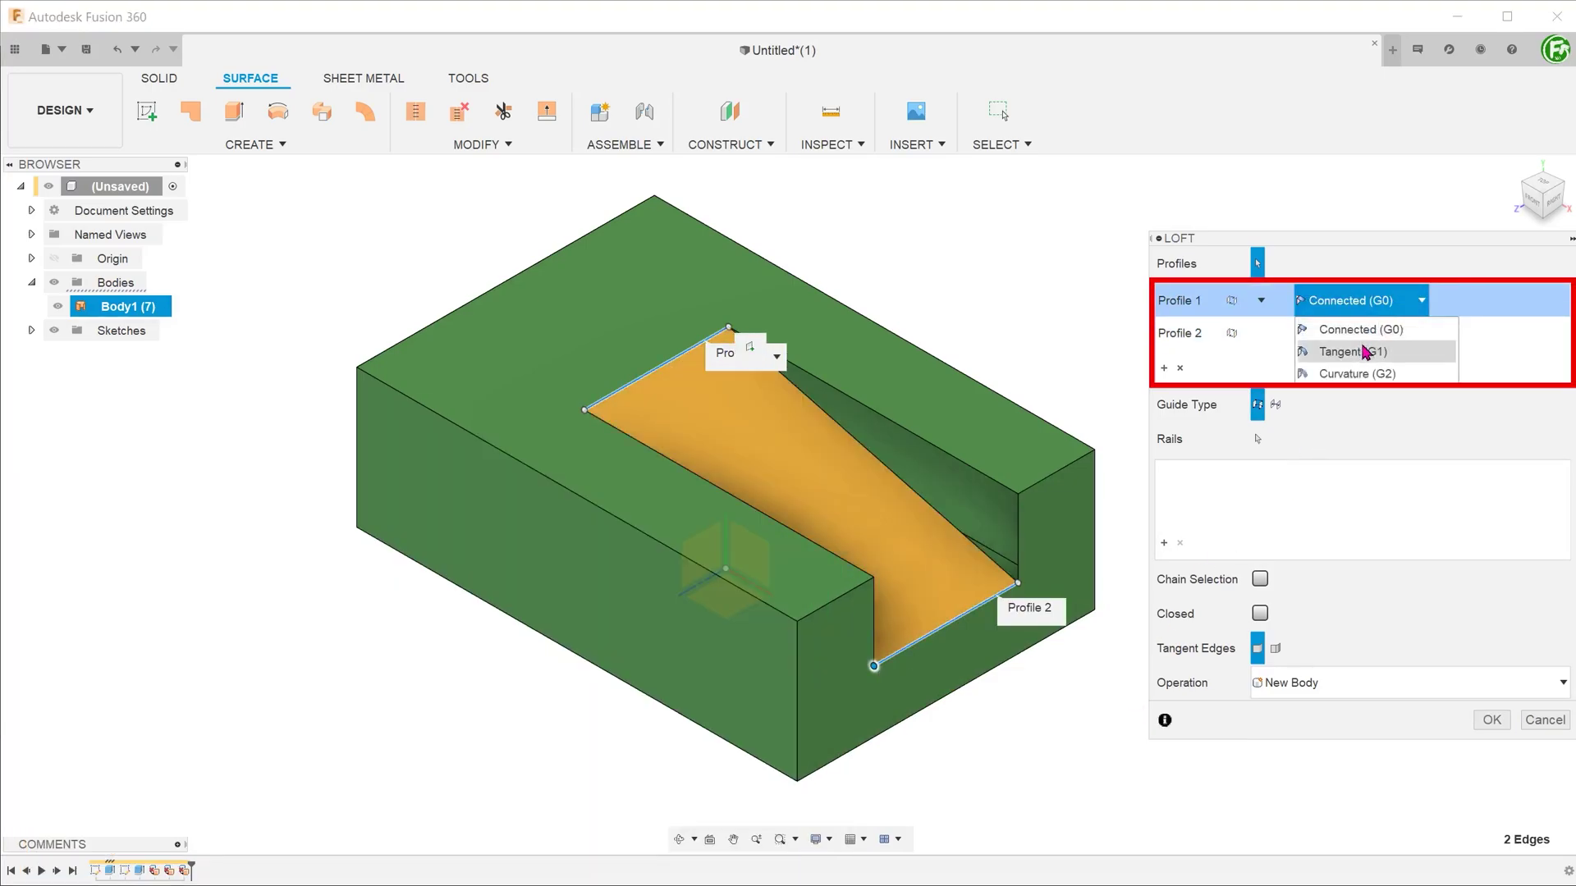
click(1354, 351)
click(1362, 333)
click(1354, 361)
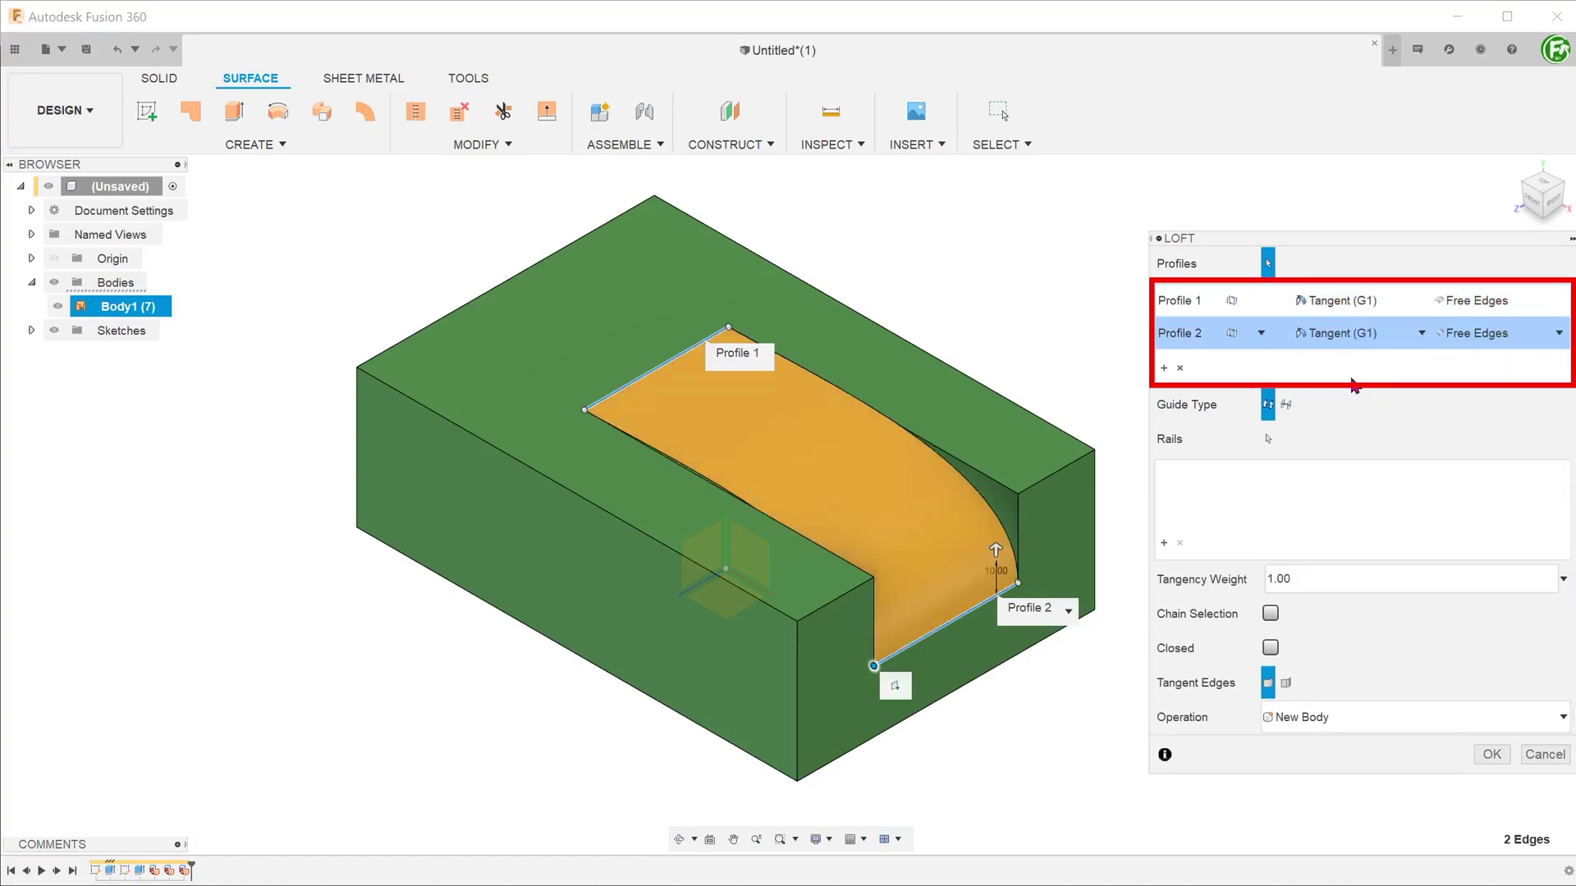
Step: Try Align to Surface on both loft profiles, compare the two end edges, and abandon the loft
click(1477, 300)
click(1495, 377)
click(1482, 337)
click(1469, 406)
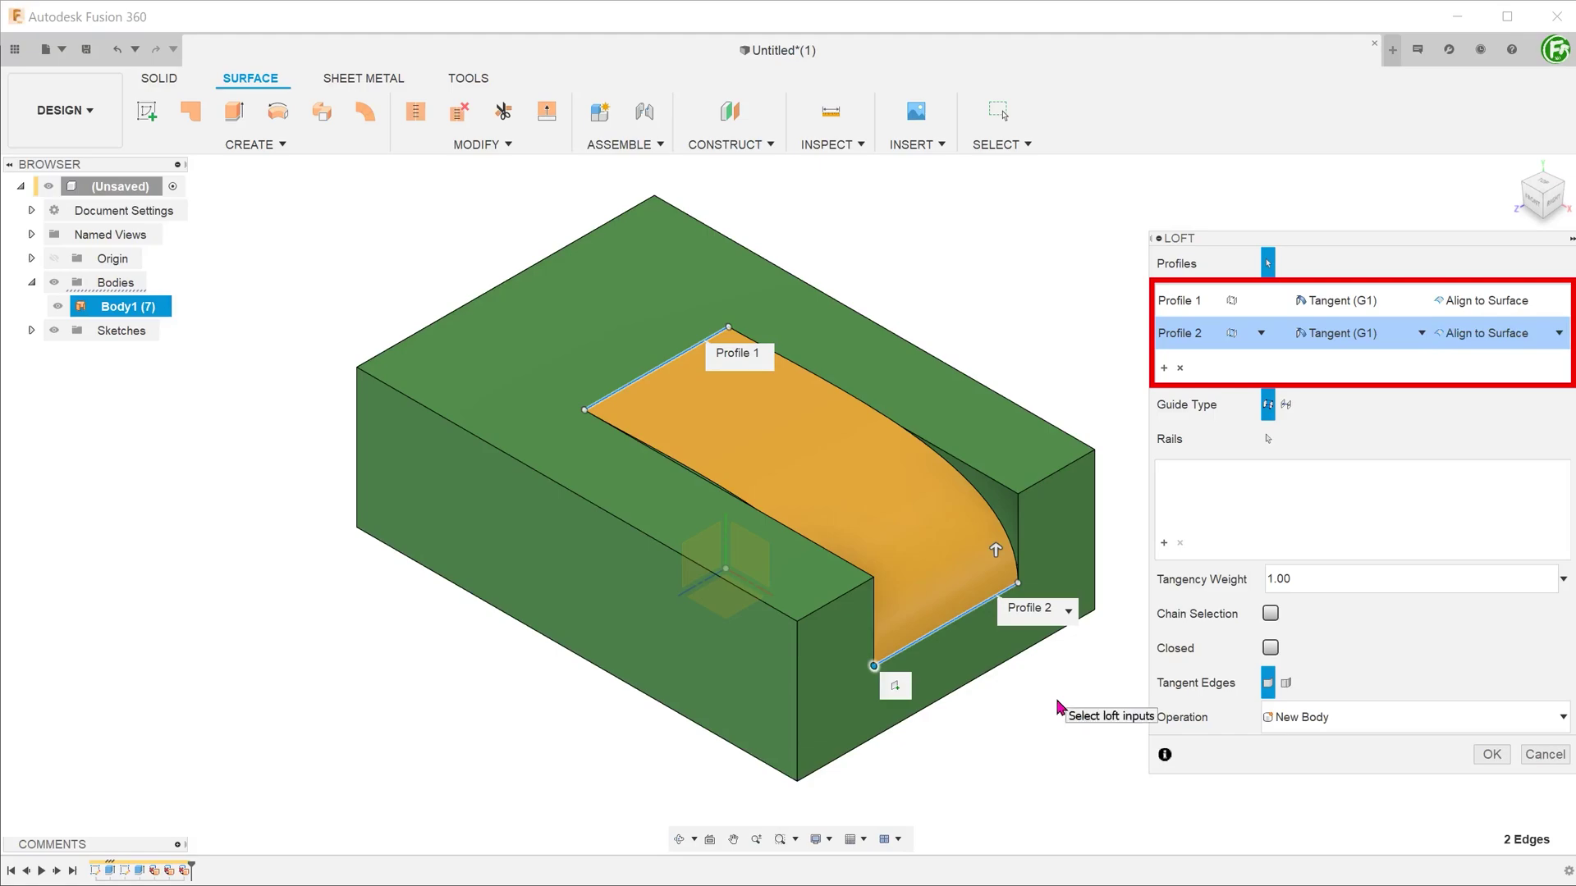
click(615, 402)
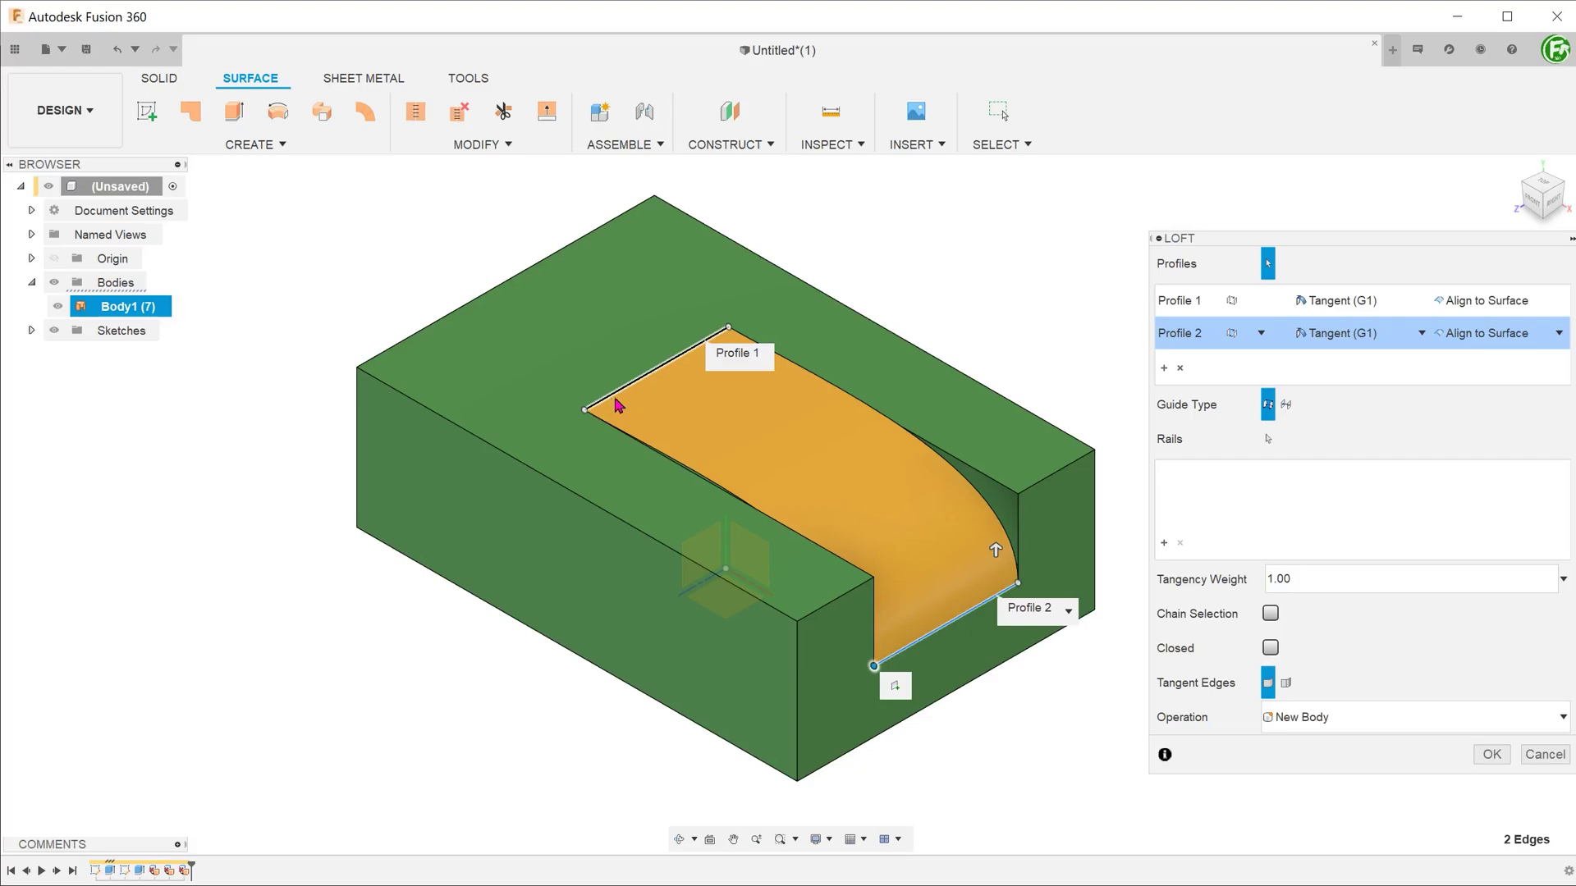
click(931, 638)
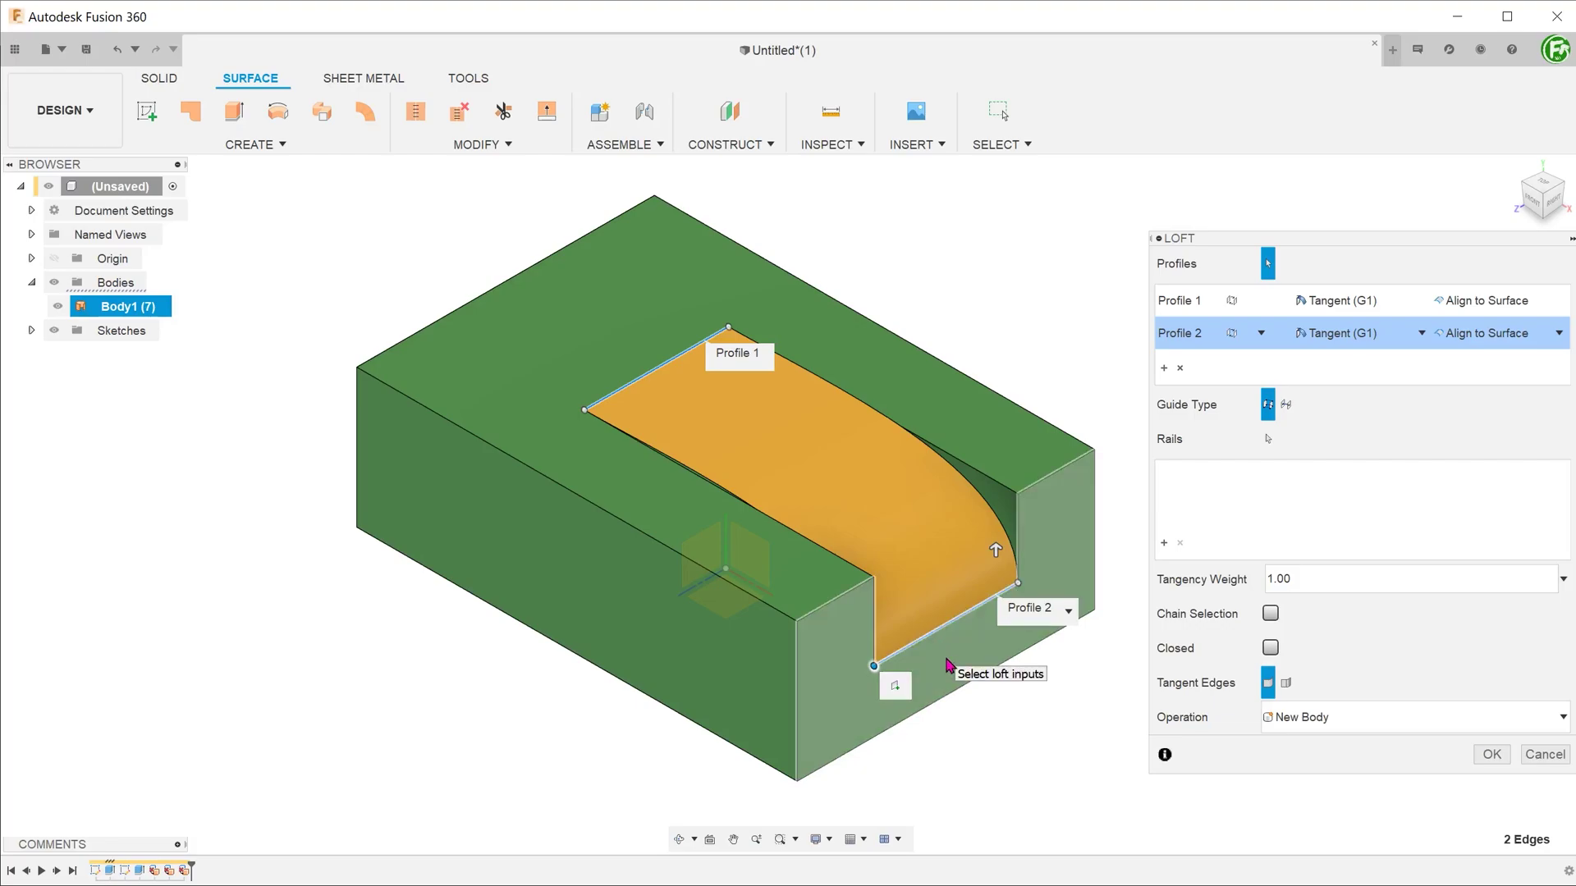
click(1541, 756)
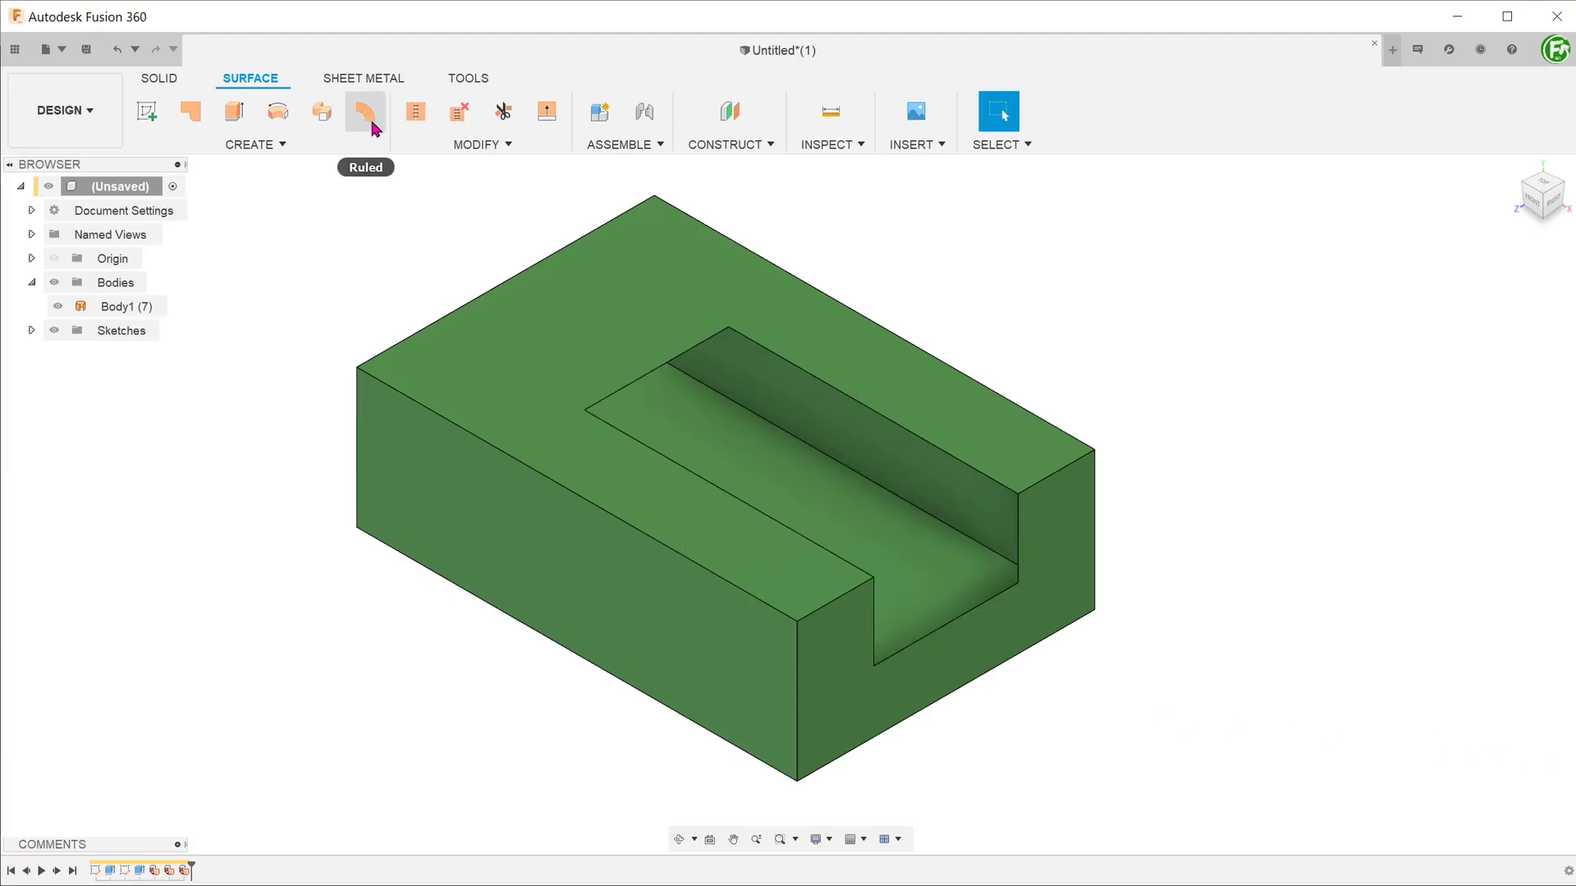
Step: Create a Normal ruled surface from the slot's front floor edge without chain selection, 35 mm long at -20 degrees
click(367, 117)
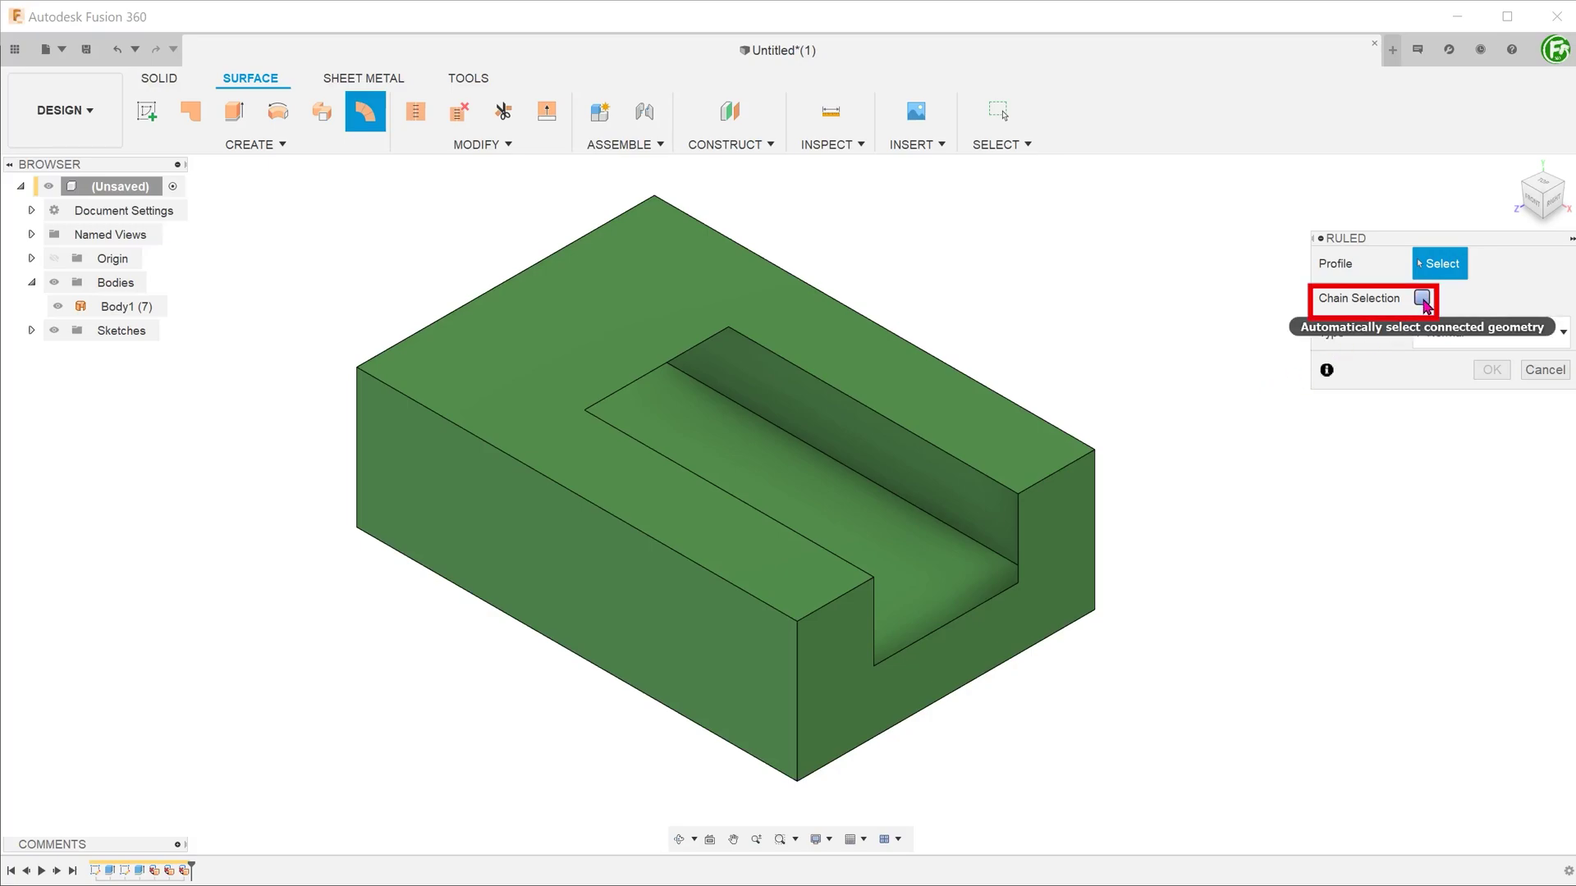
click(1019, 594)
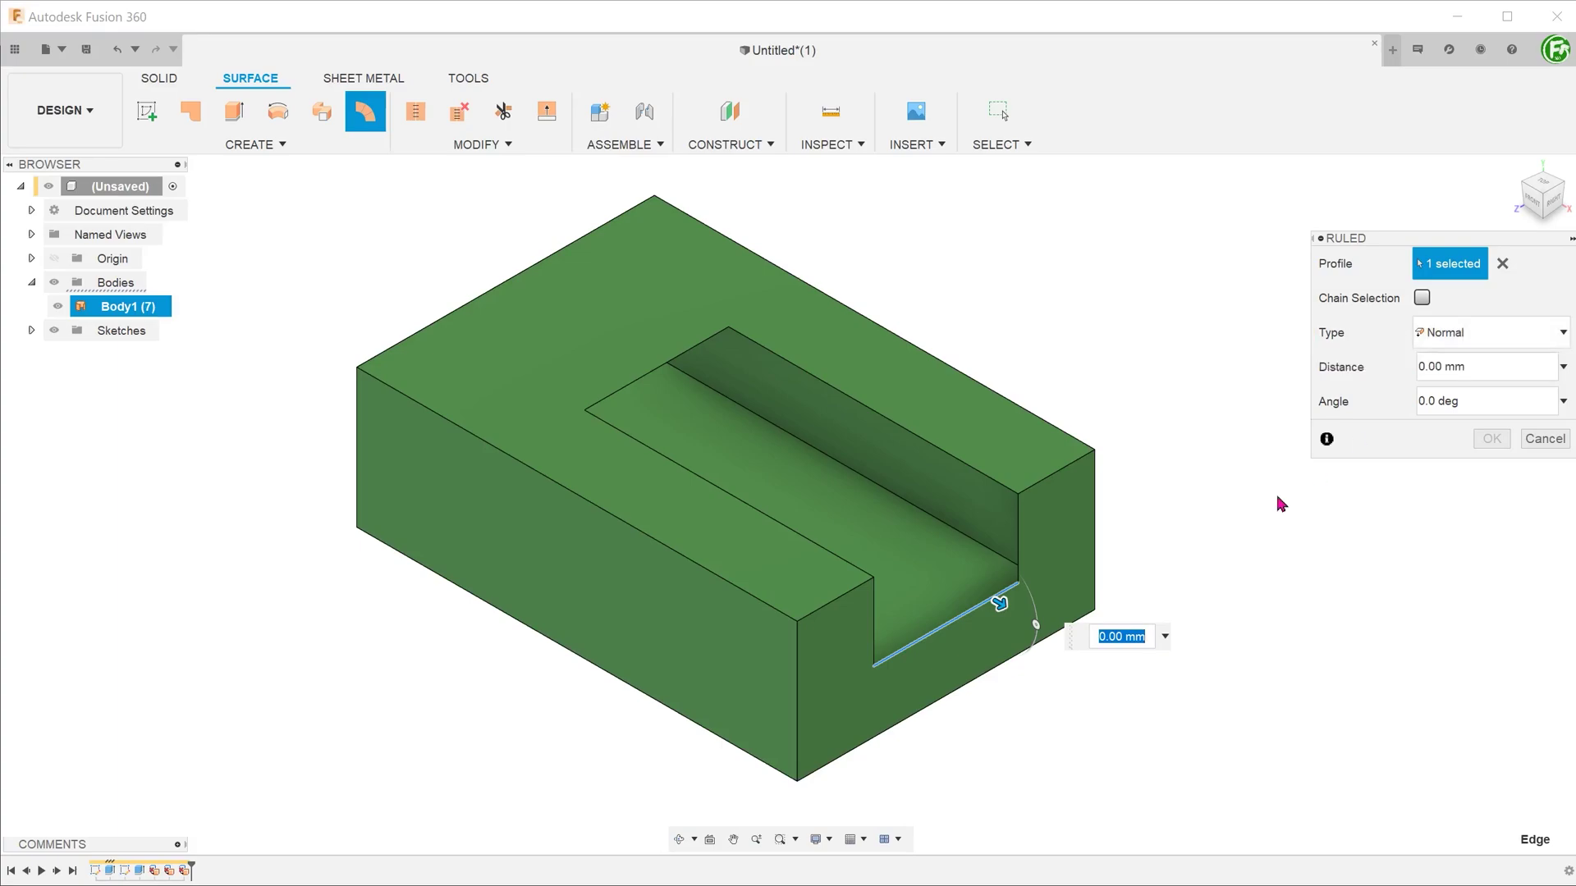
drag(998, 601, 1042, 643)
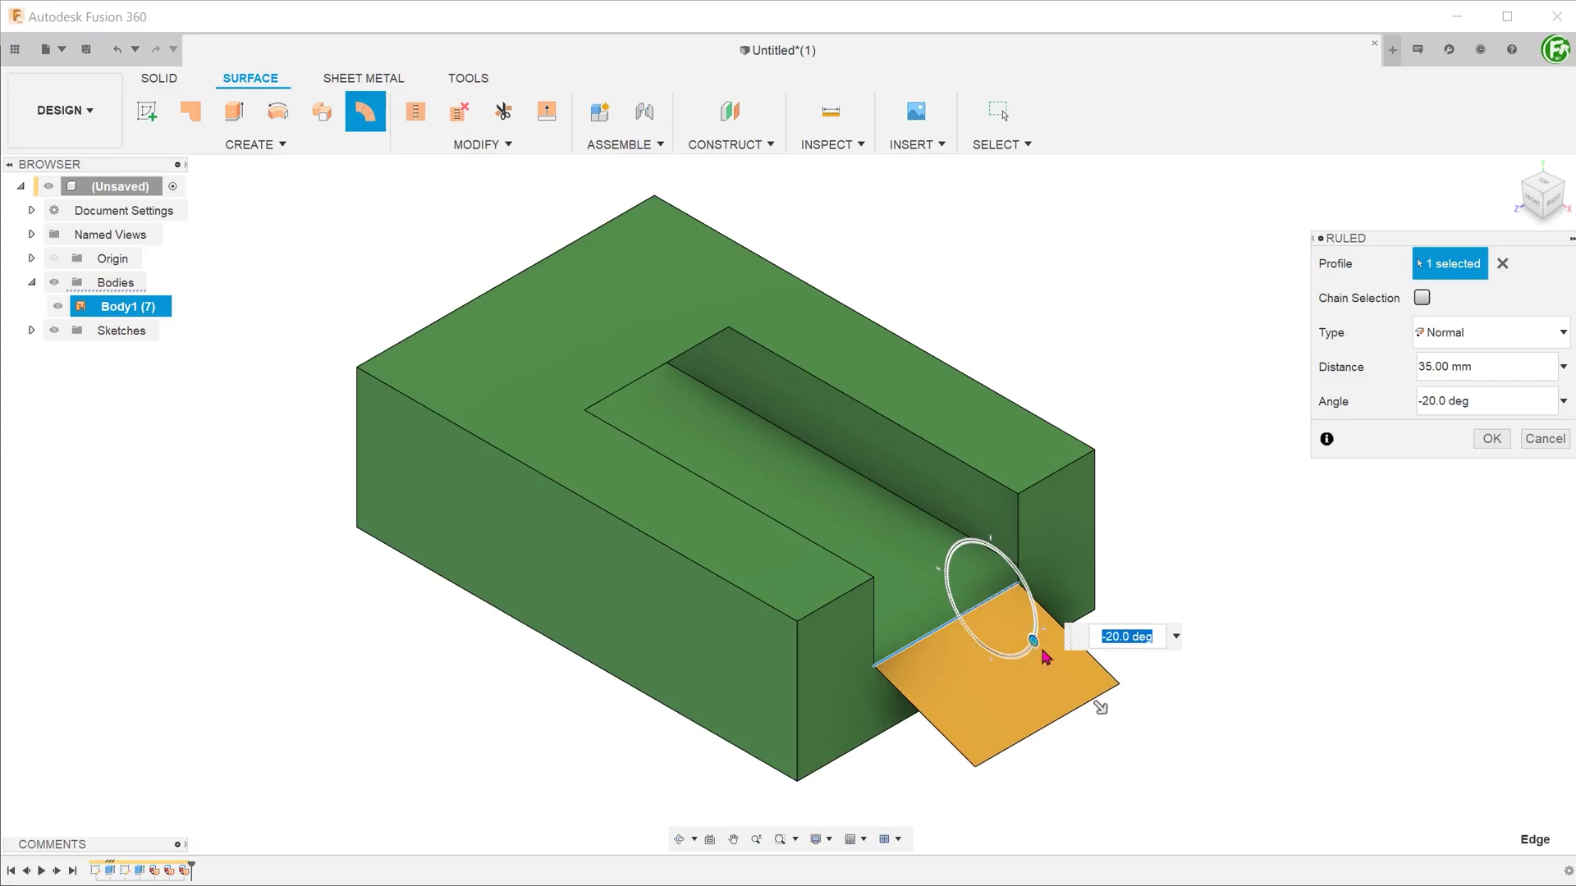
click(1491, 439)
Step: Loft from the slot's rear upper edge to the ruled surface's inner edge, with both profiles set to Tangent (G1)
click(233, 144)
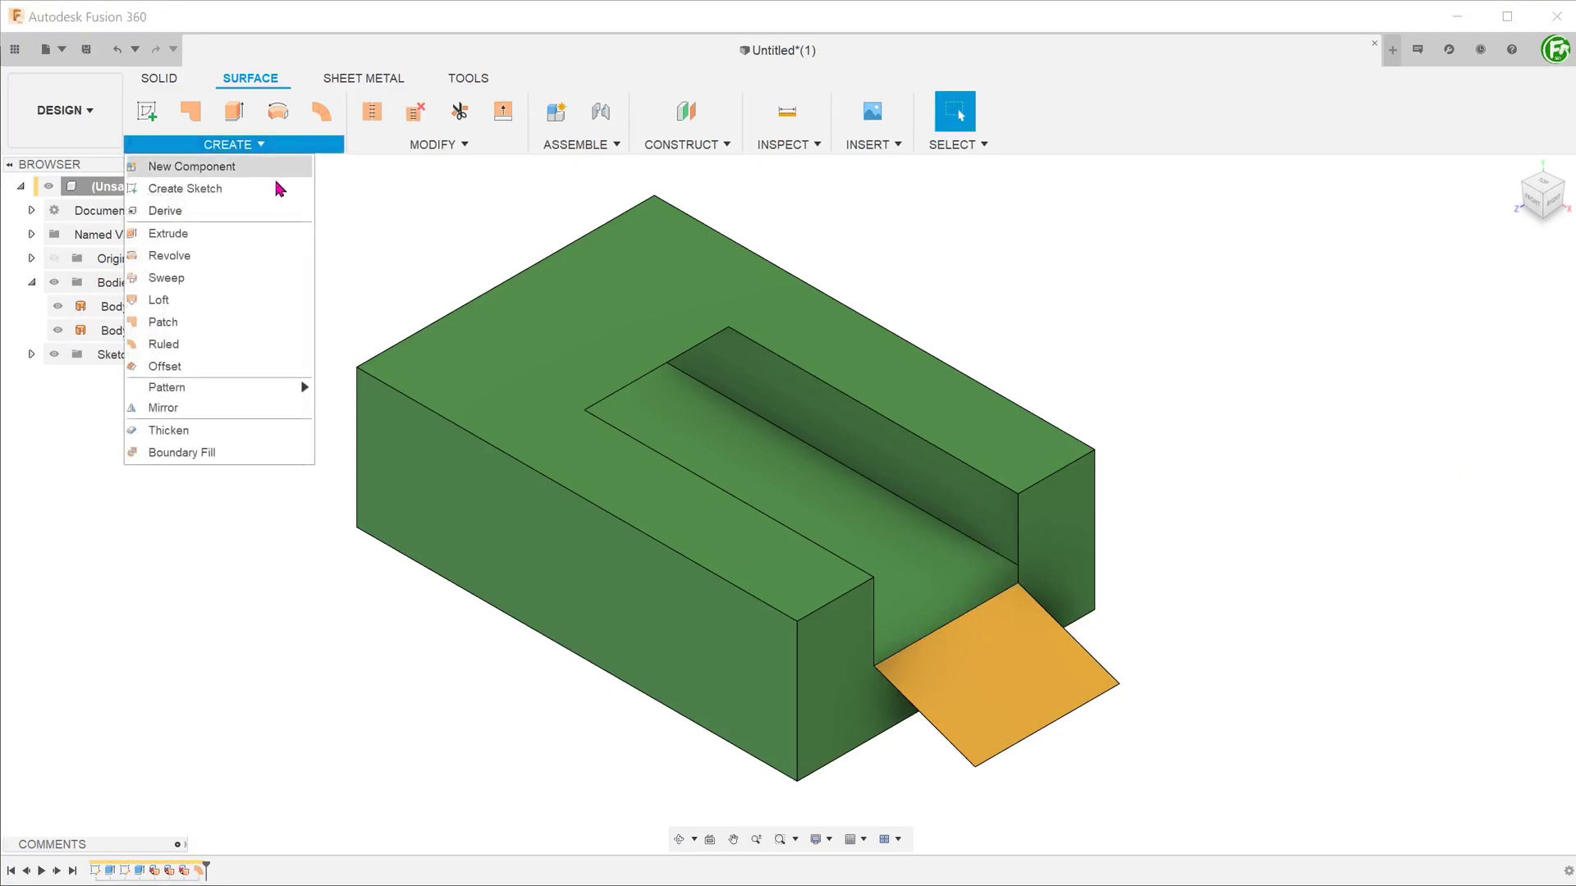
click(252, 305)
click(661, 369)
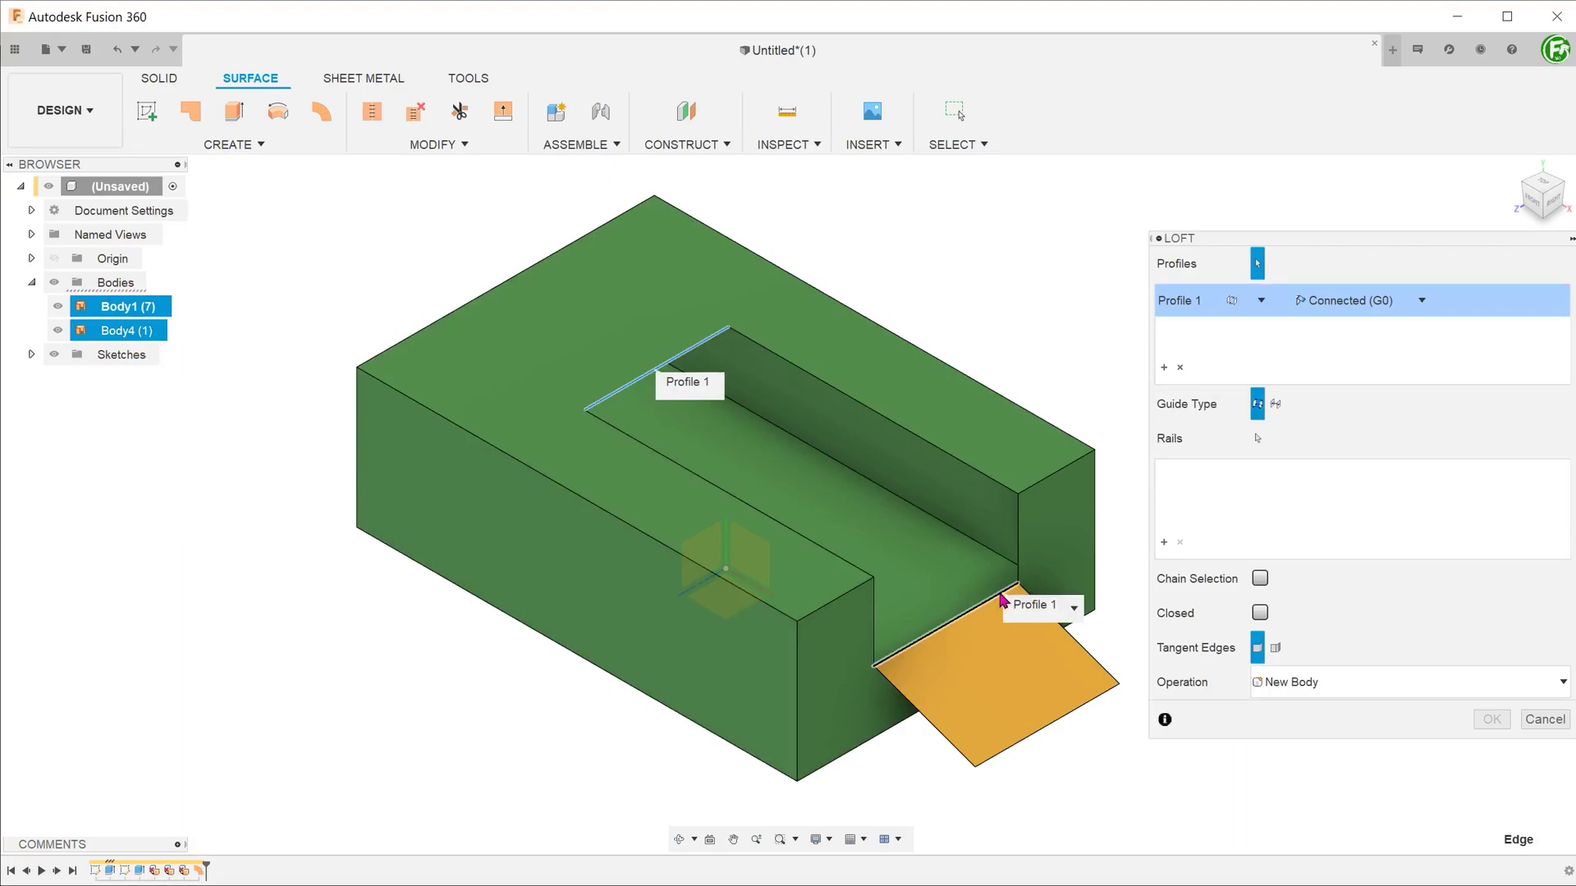
click(1001, 600)
click(1421, 300)
click(1329, 348)
click(1422, 333)
click(1329, 380)
Step: Set both loft profiles to Align to Surface and create the loft as a new body
click(1557, 301)
click(1496, 374)
click(1558, 332)
click(1492, 406)
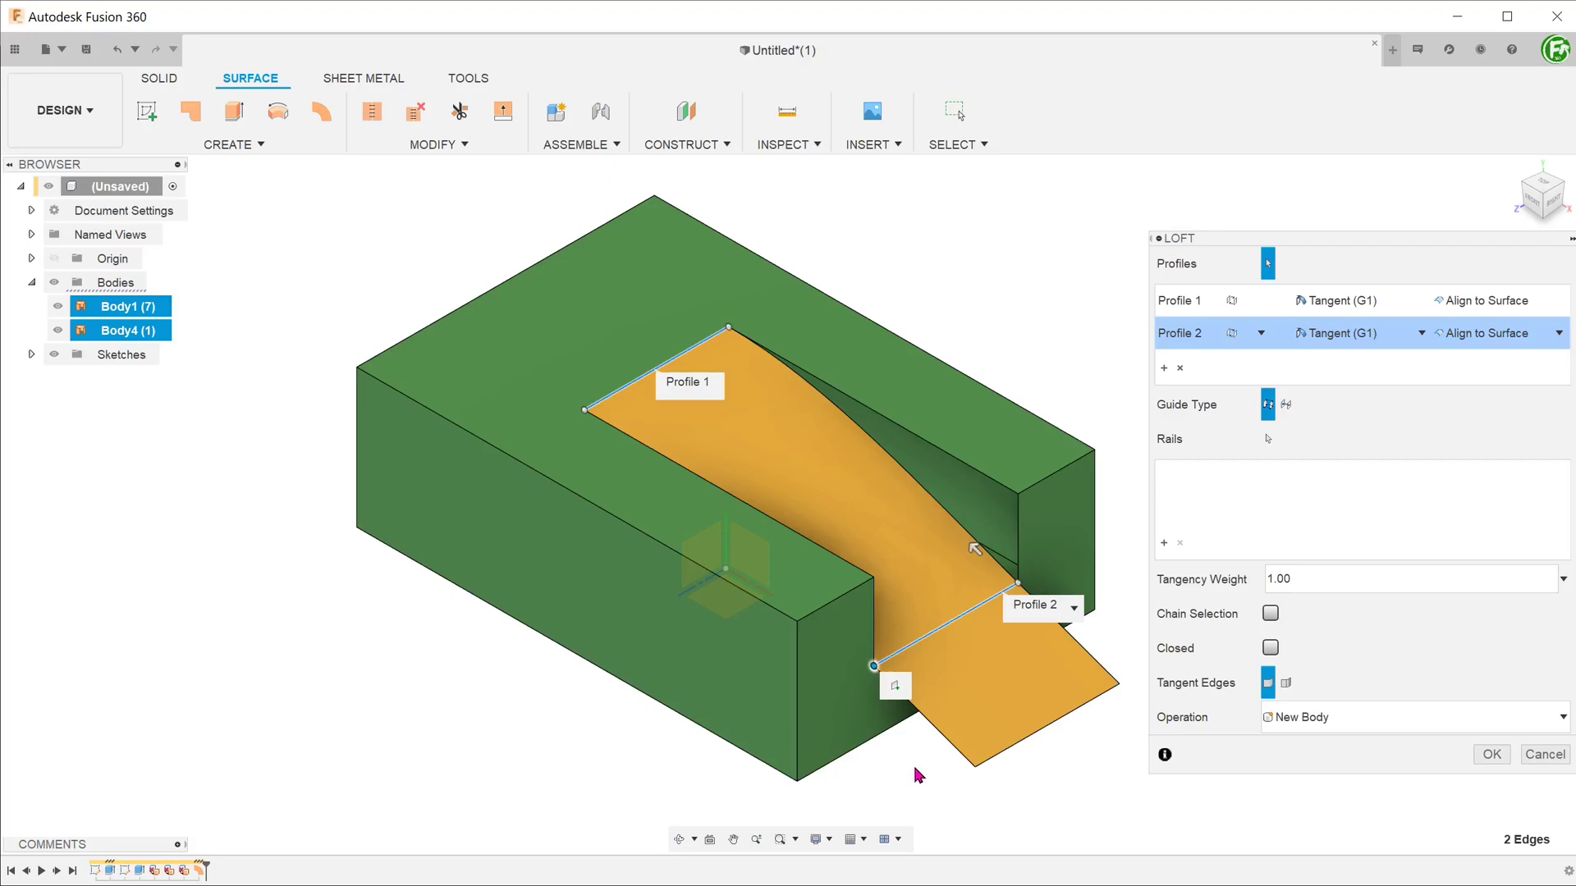
scroll(915, 767, up, 5)
shift+middle_drag(957, 637, 879, 679)
key(Return)
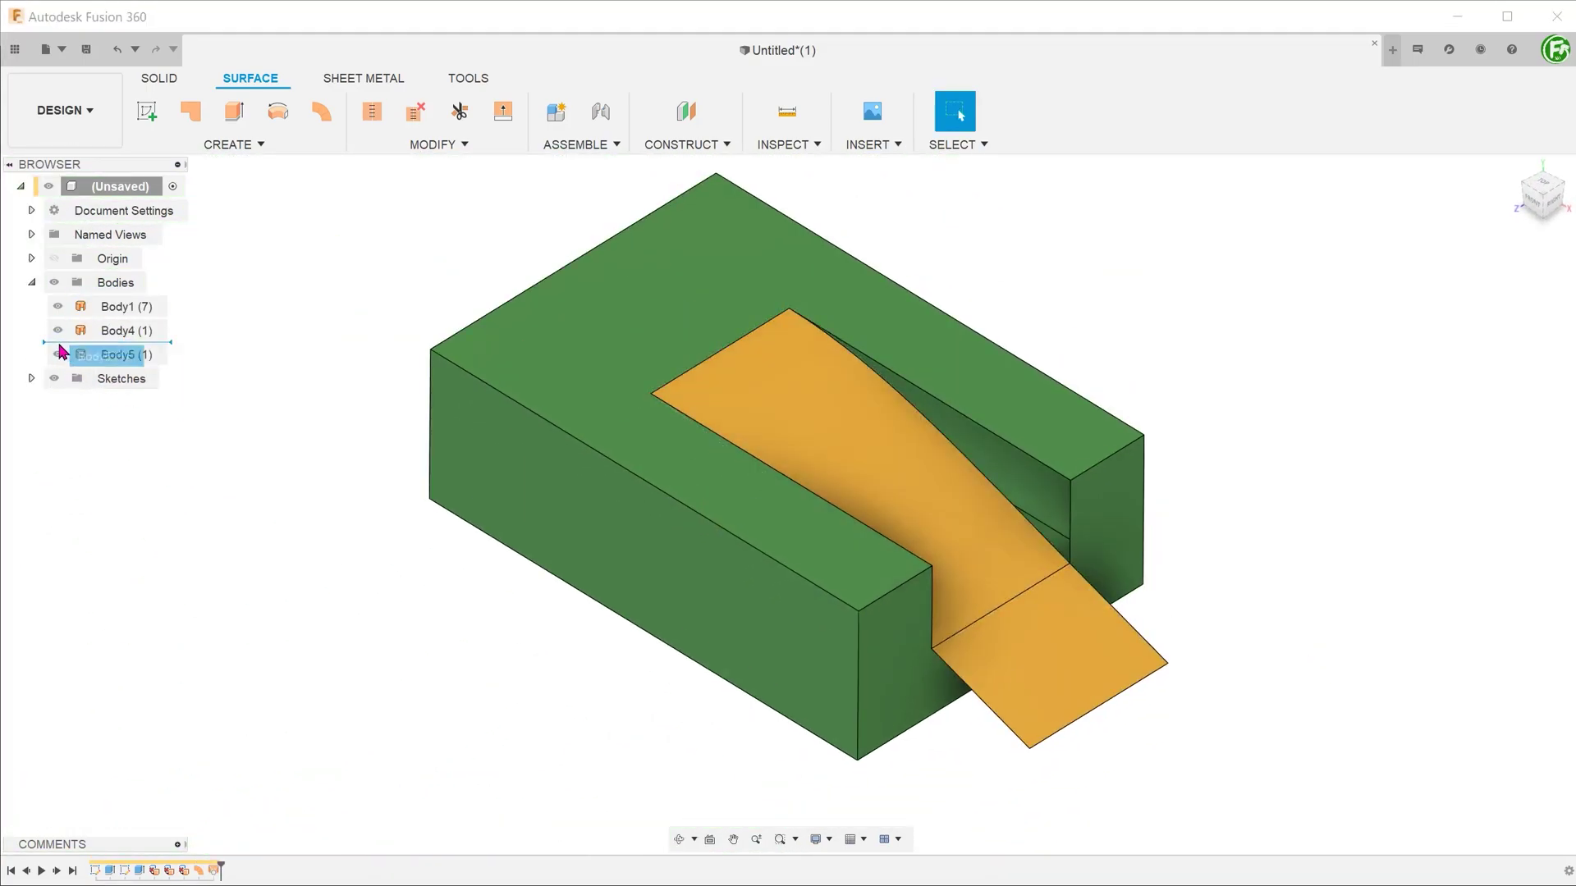
Step: Hide the ruled surface body in front of the slot and examine the lofted ramp
click(58, 331)
scroll(851, 517, up, 2)
mouse_move(973, 414)
shift+middle_down()
mouse_move(957, 394)
mouse_move(984, 426)
shift+middle_up()
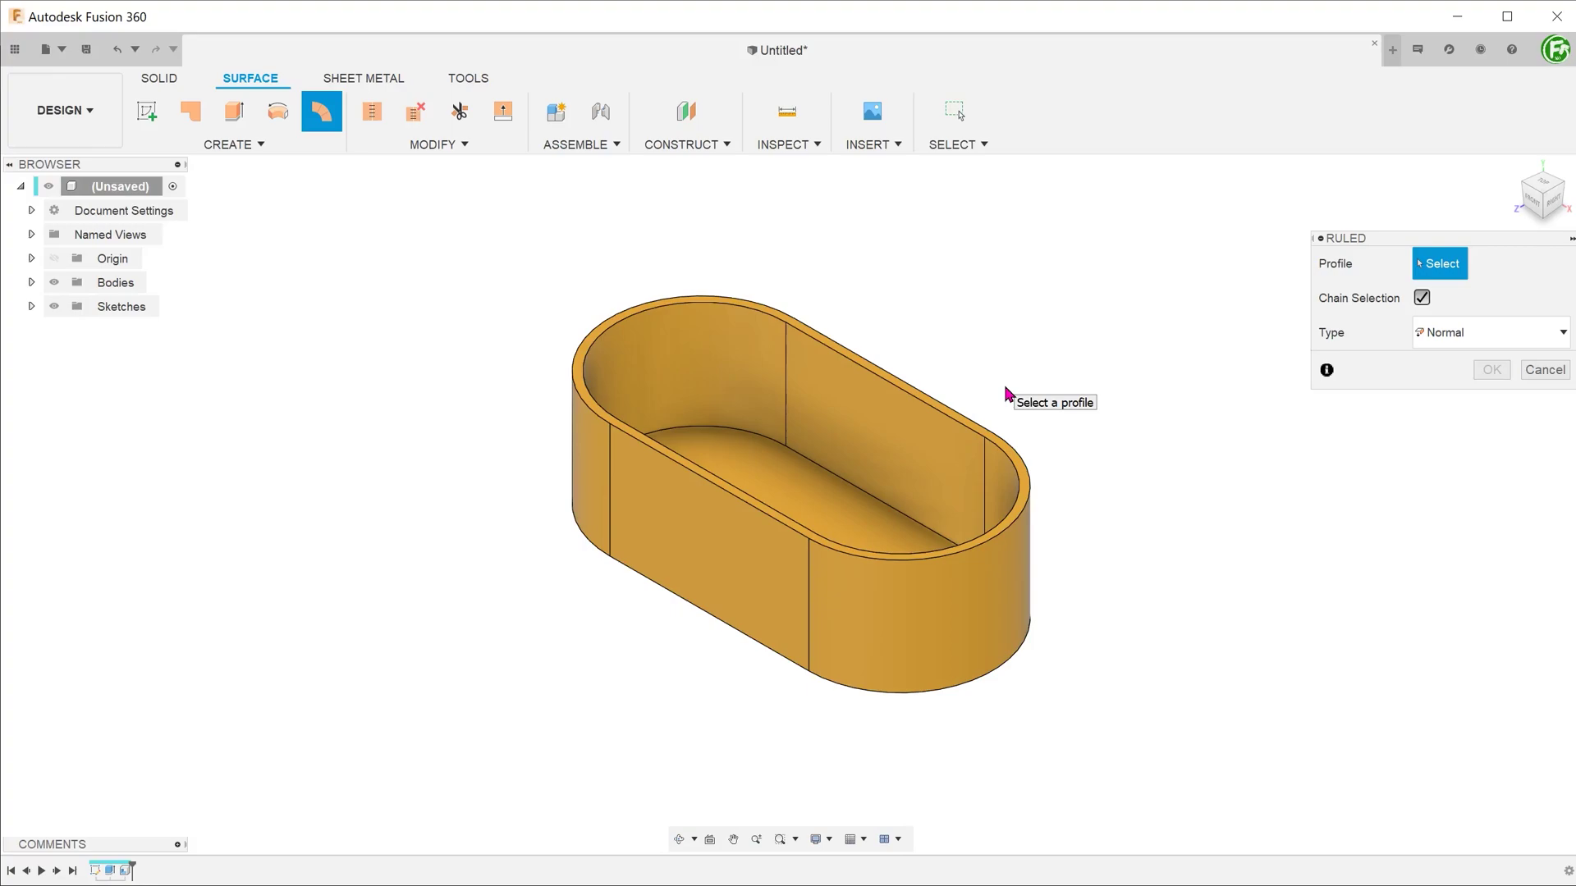
Step: Create a Tangent ruled surface 15 mm wide from the container's outer top rim edge, with chain selection on
click(995, 437)
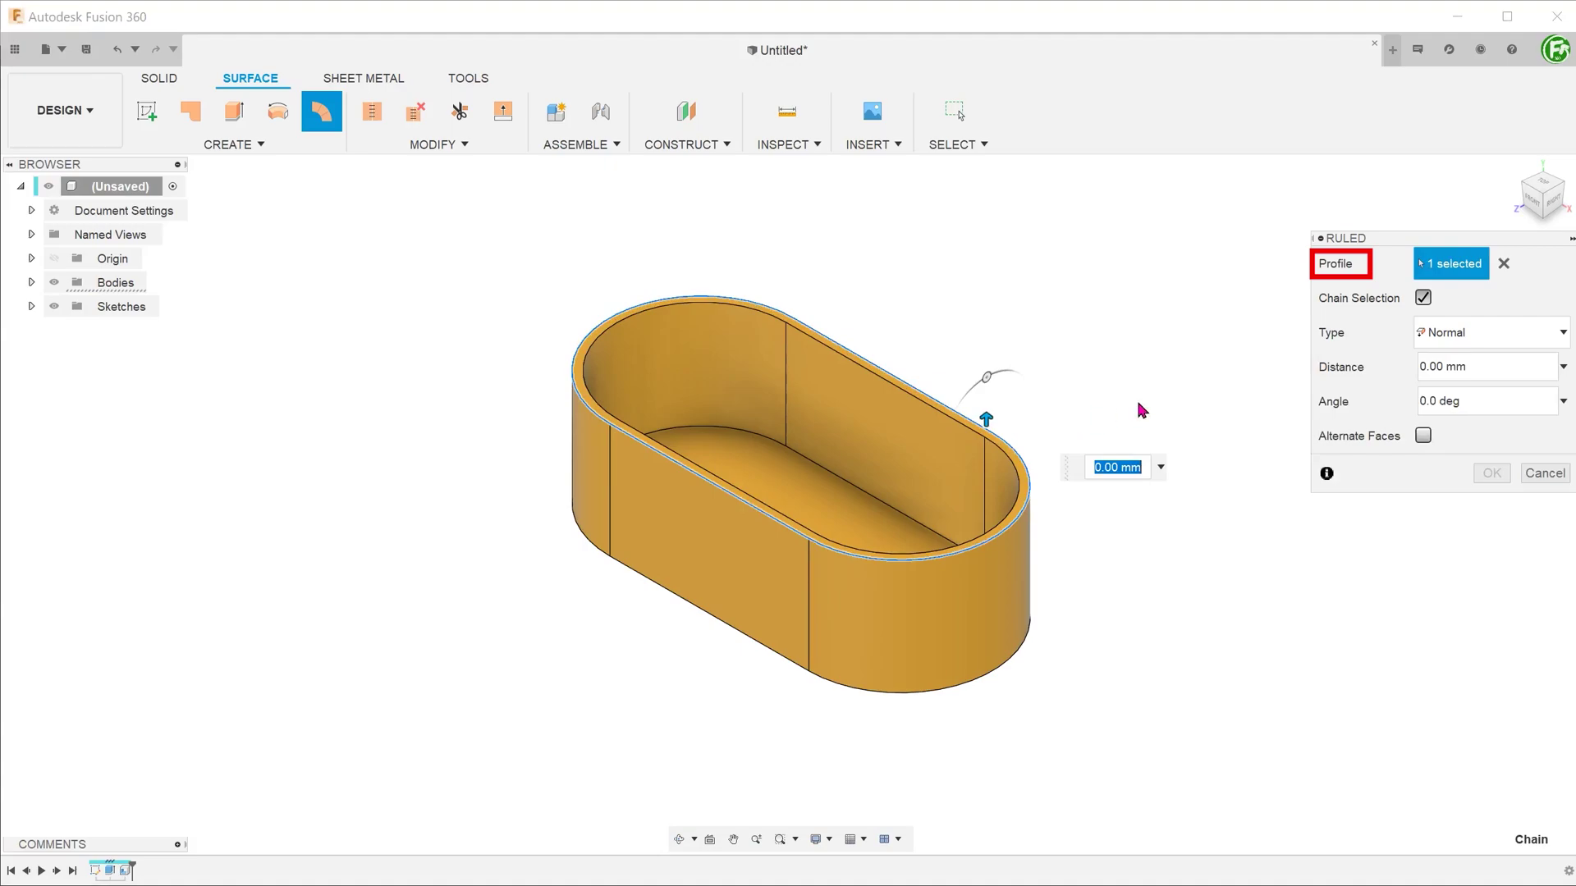
click(1460, 337)
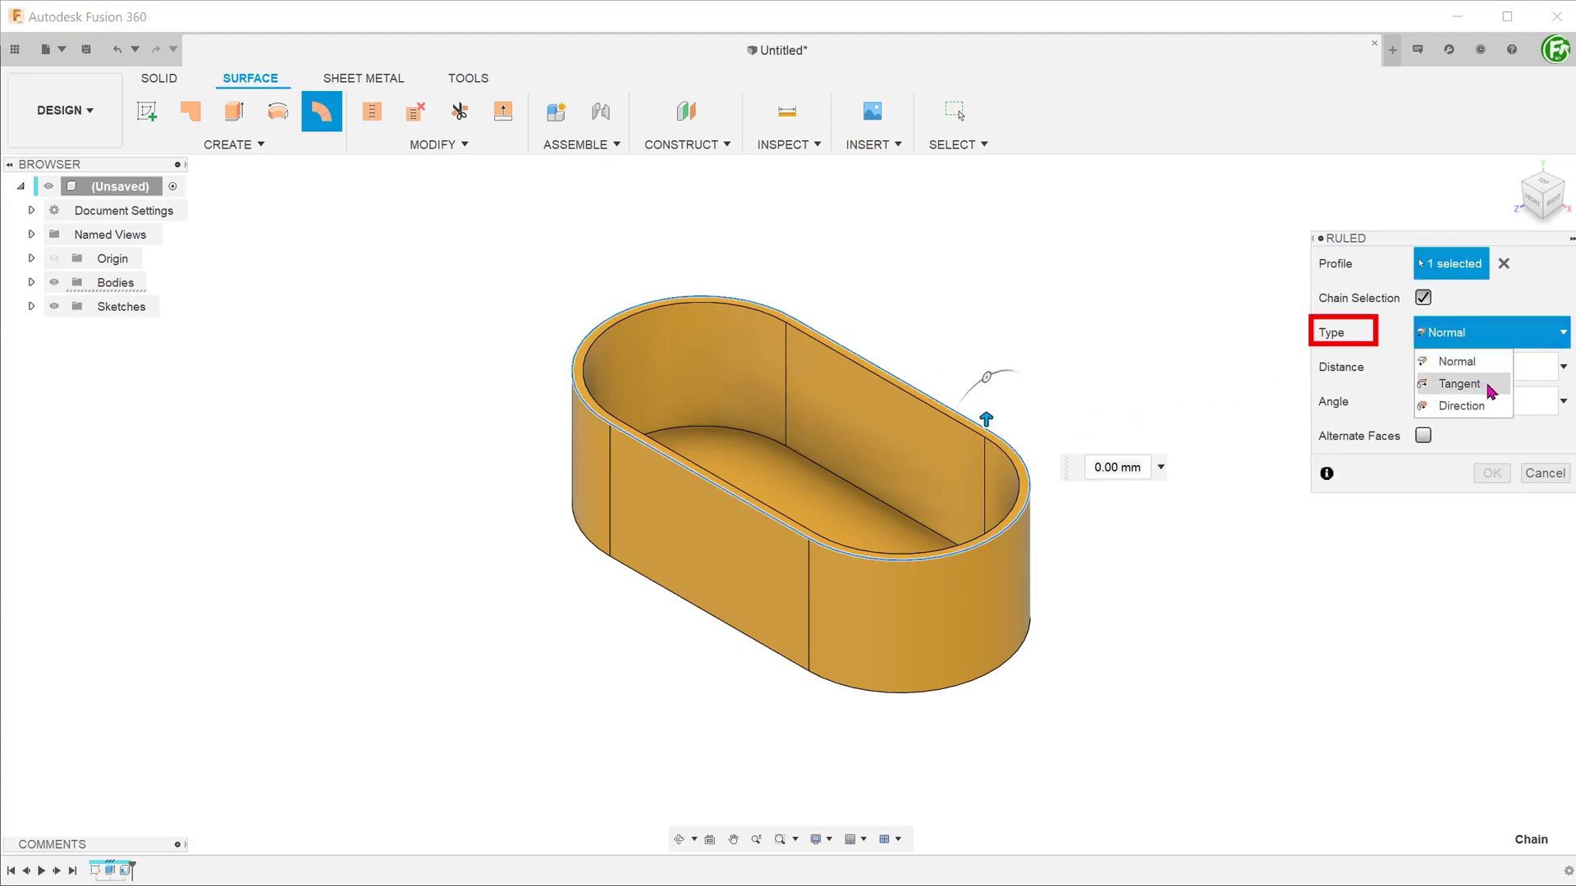
click(1490, 391)
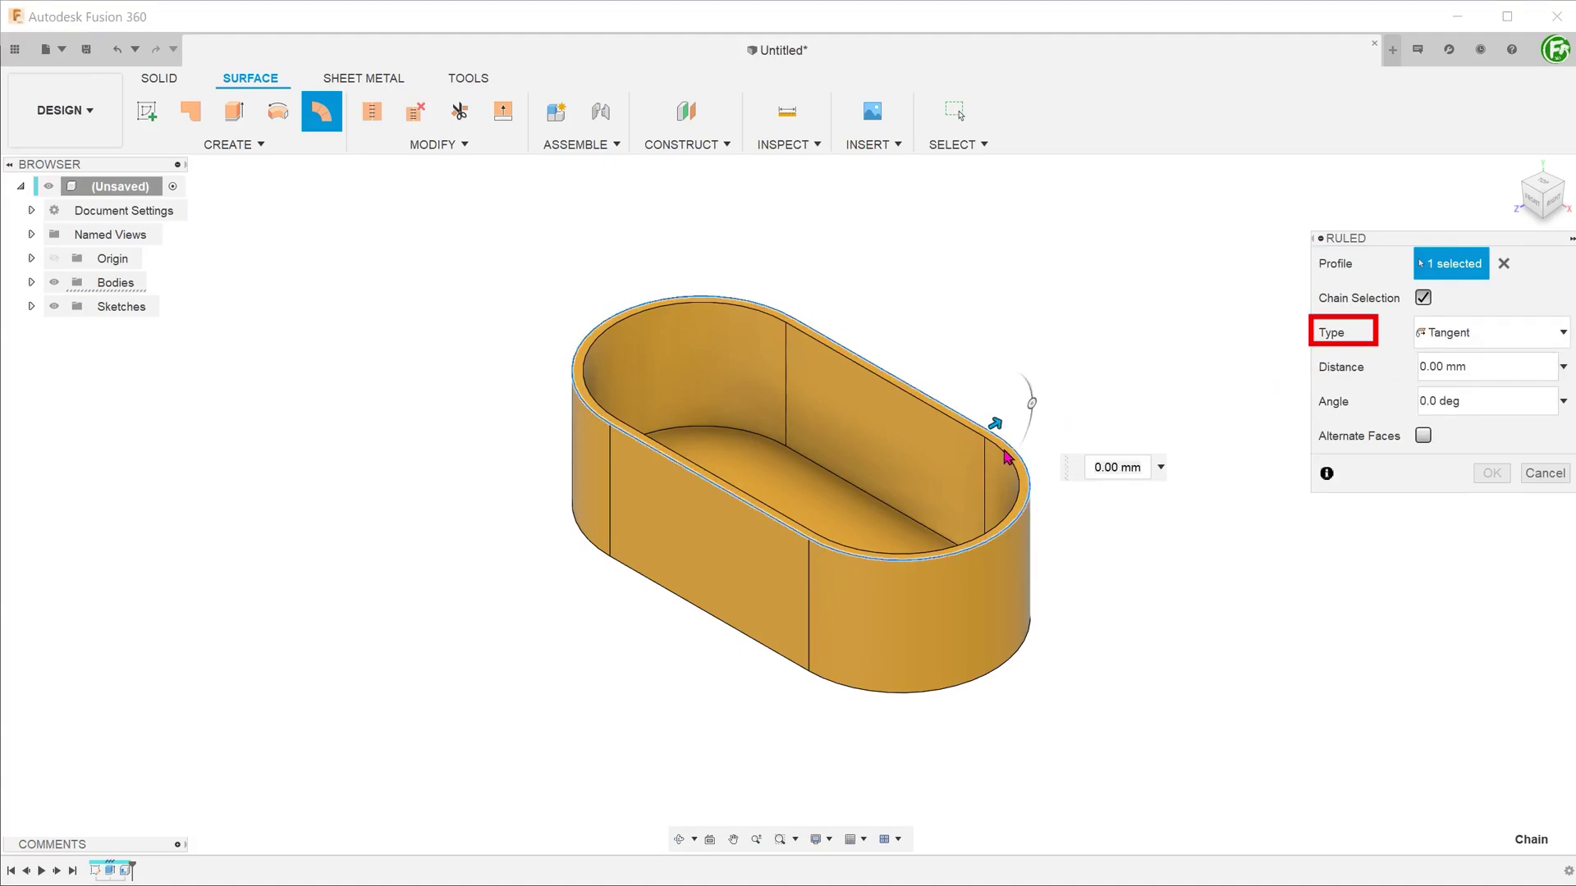
drag(995, 424, 1048, 393)
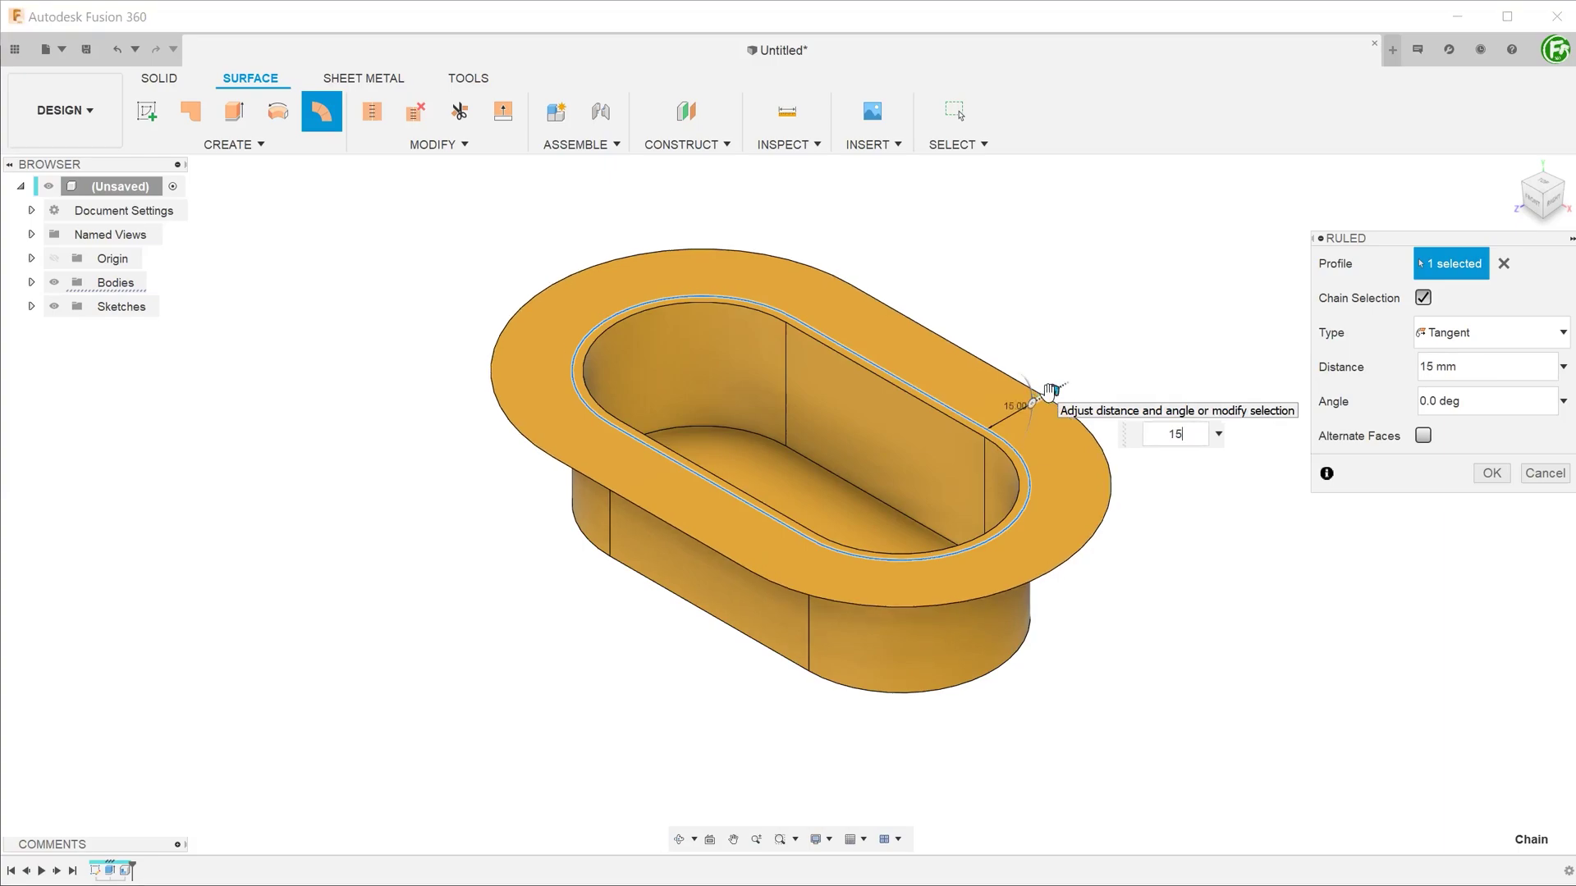
key(Return)
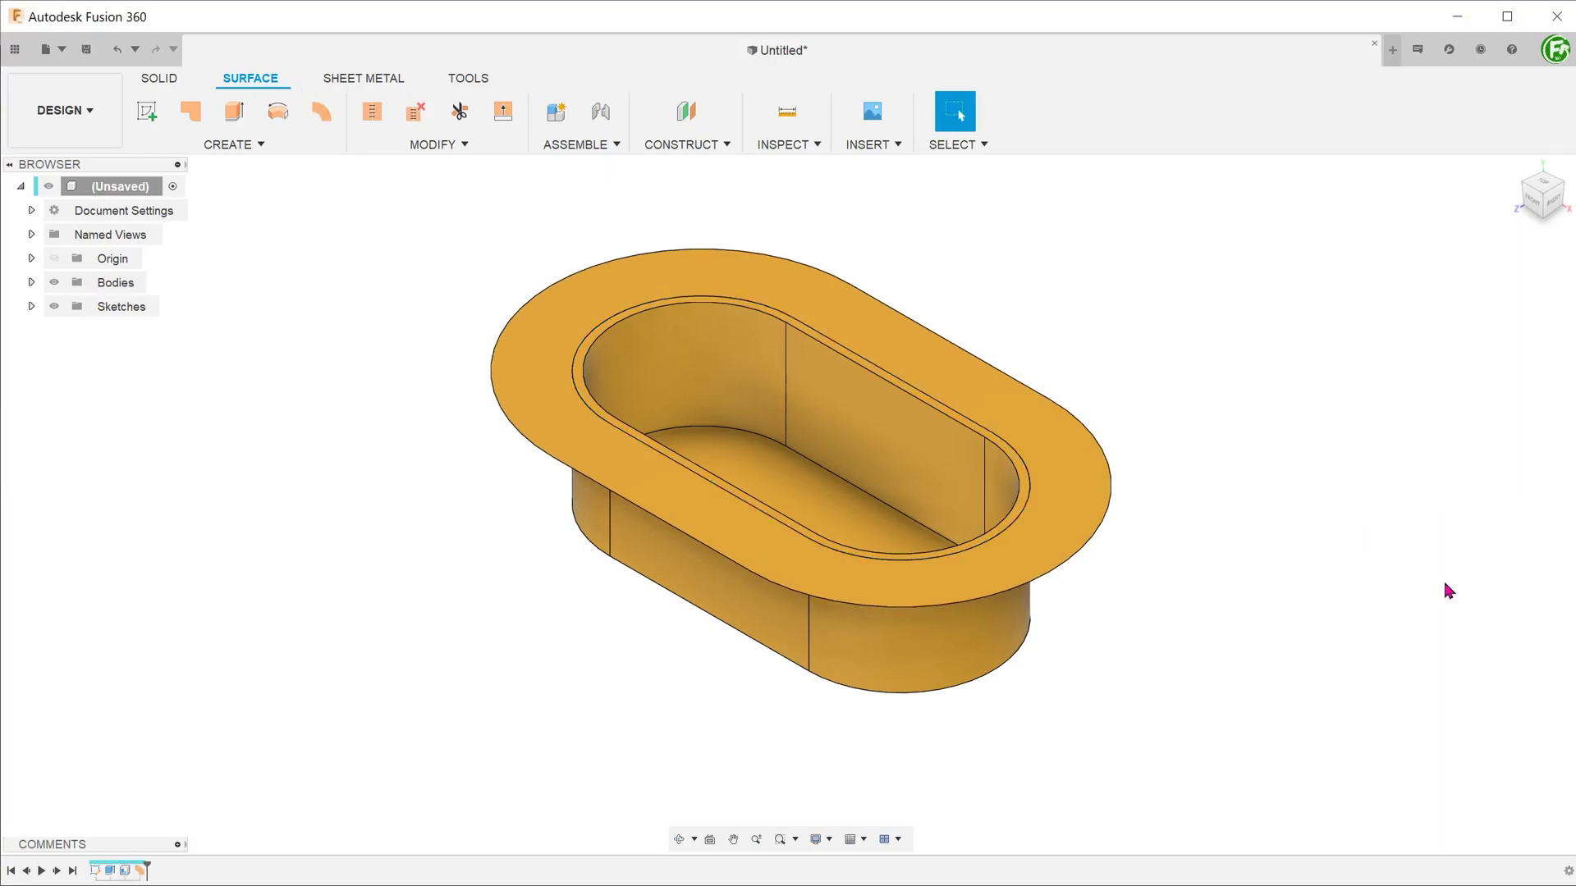
Step: Thicken the ruled surface around the rim by -2 mm on one side and join it to the container
click(254, 146)
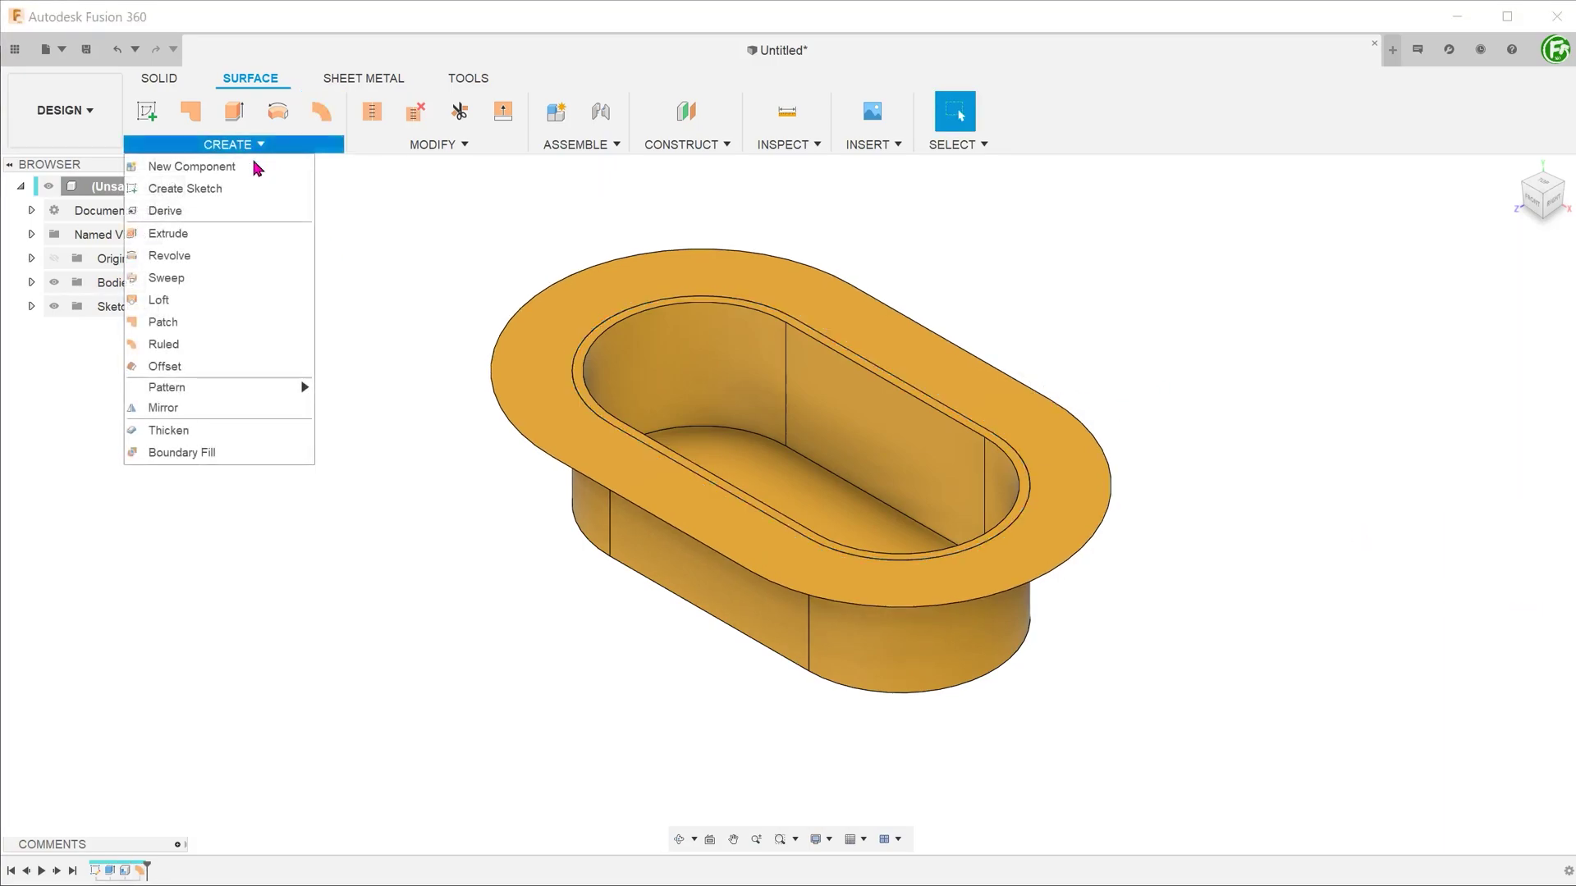
click(283, 432)
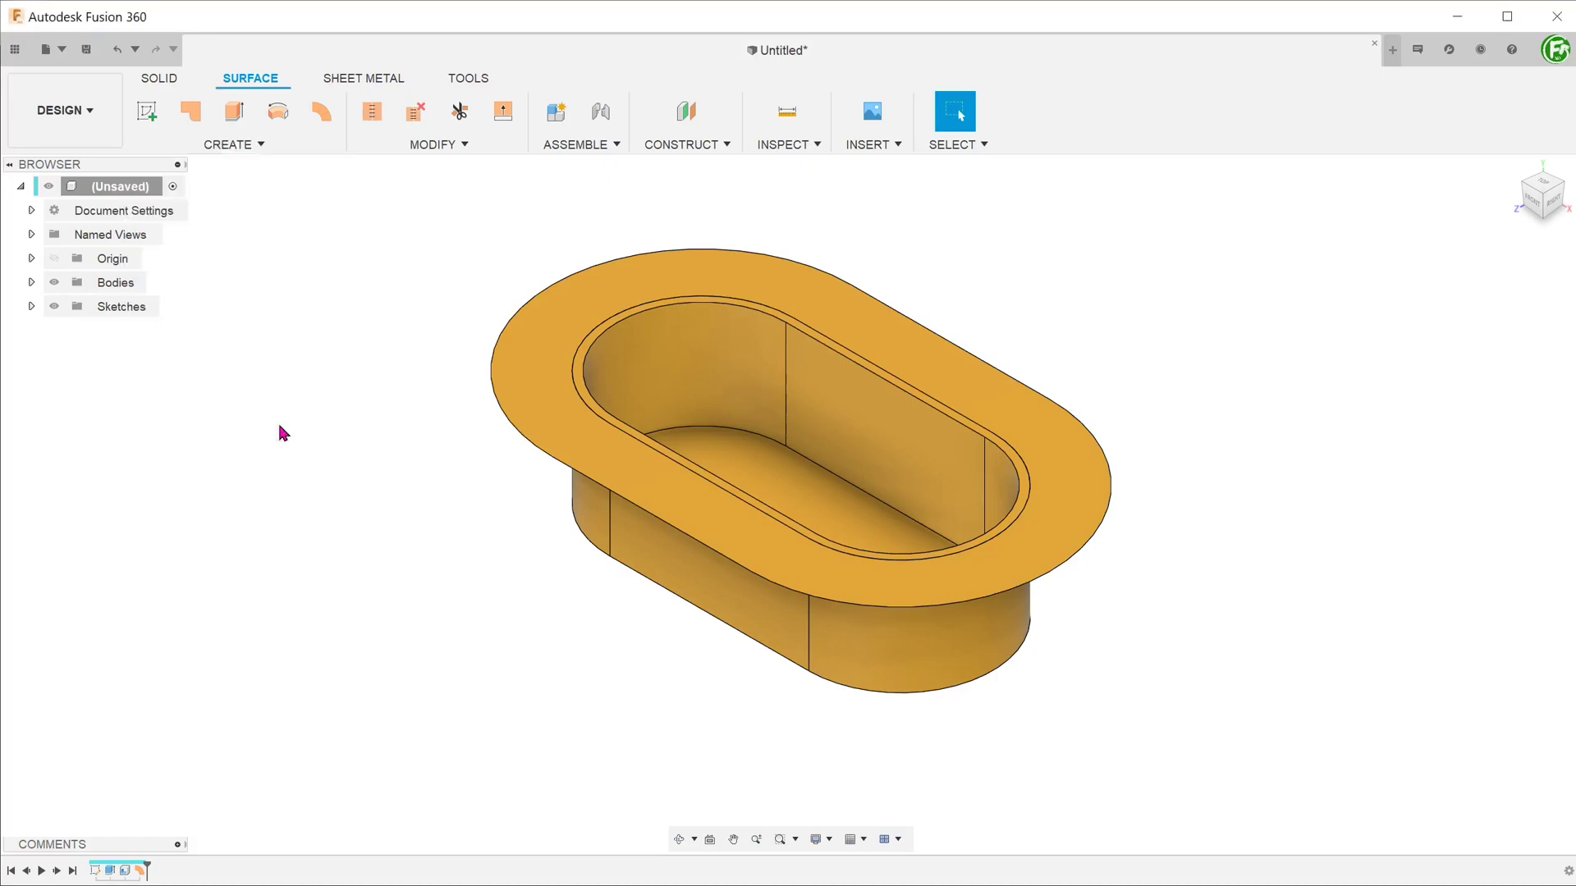
click(1008, 423)
drag(1005, 408, 1005, 437)
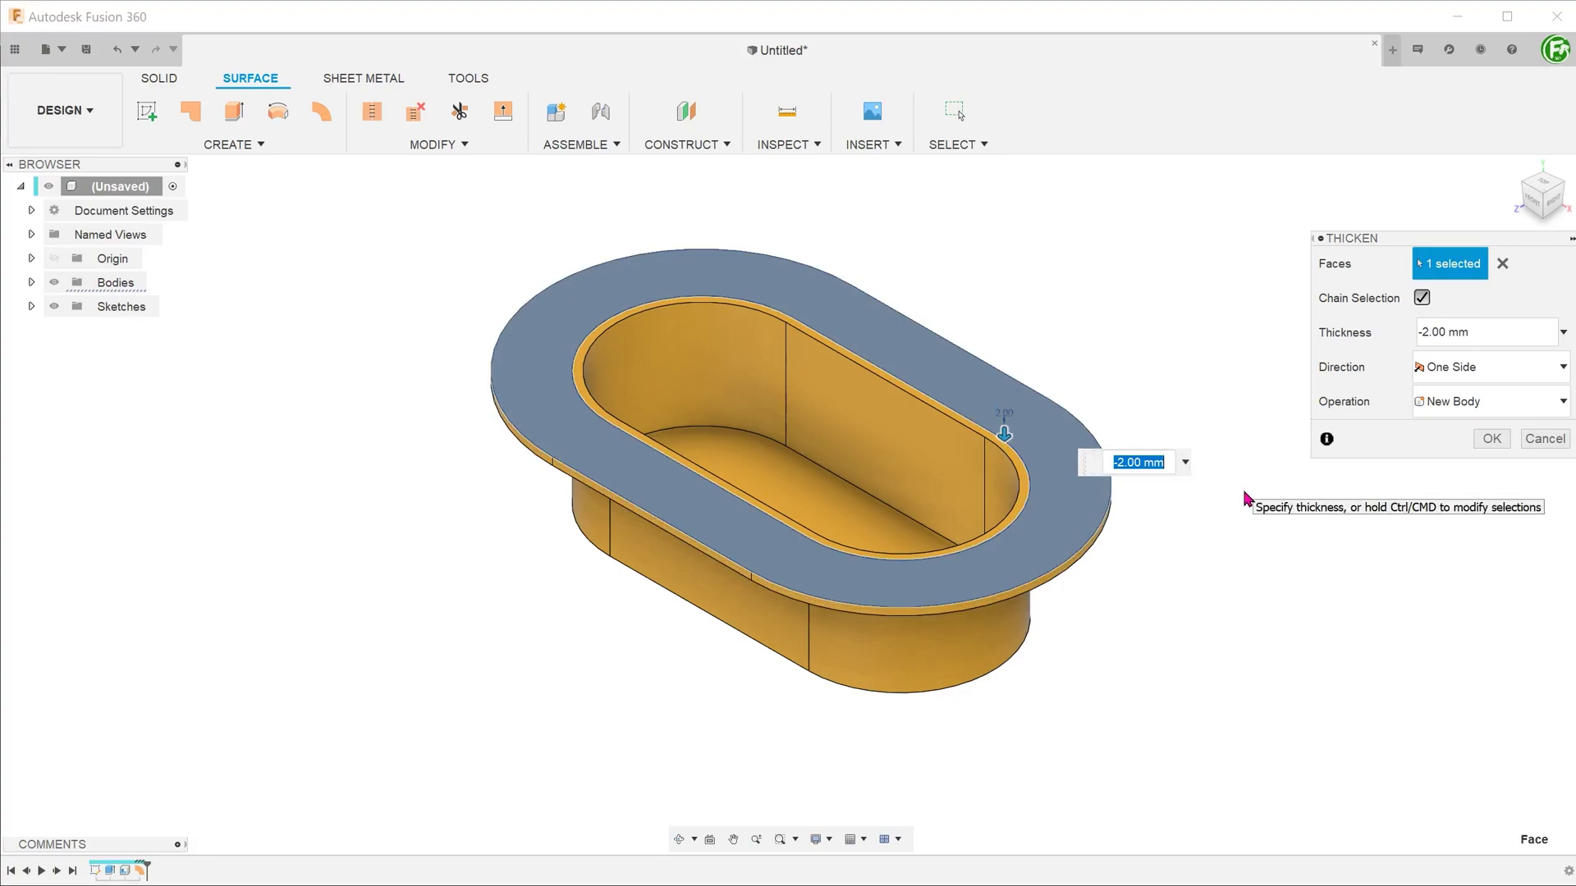
click(1512, 408)
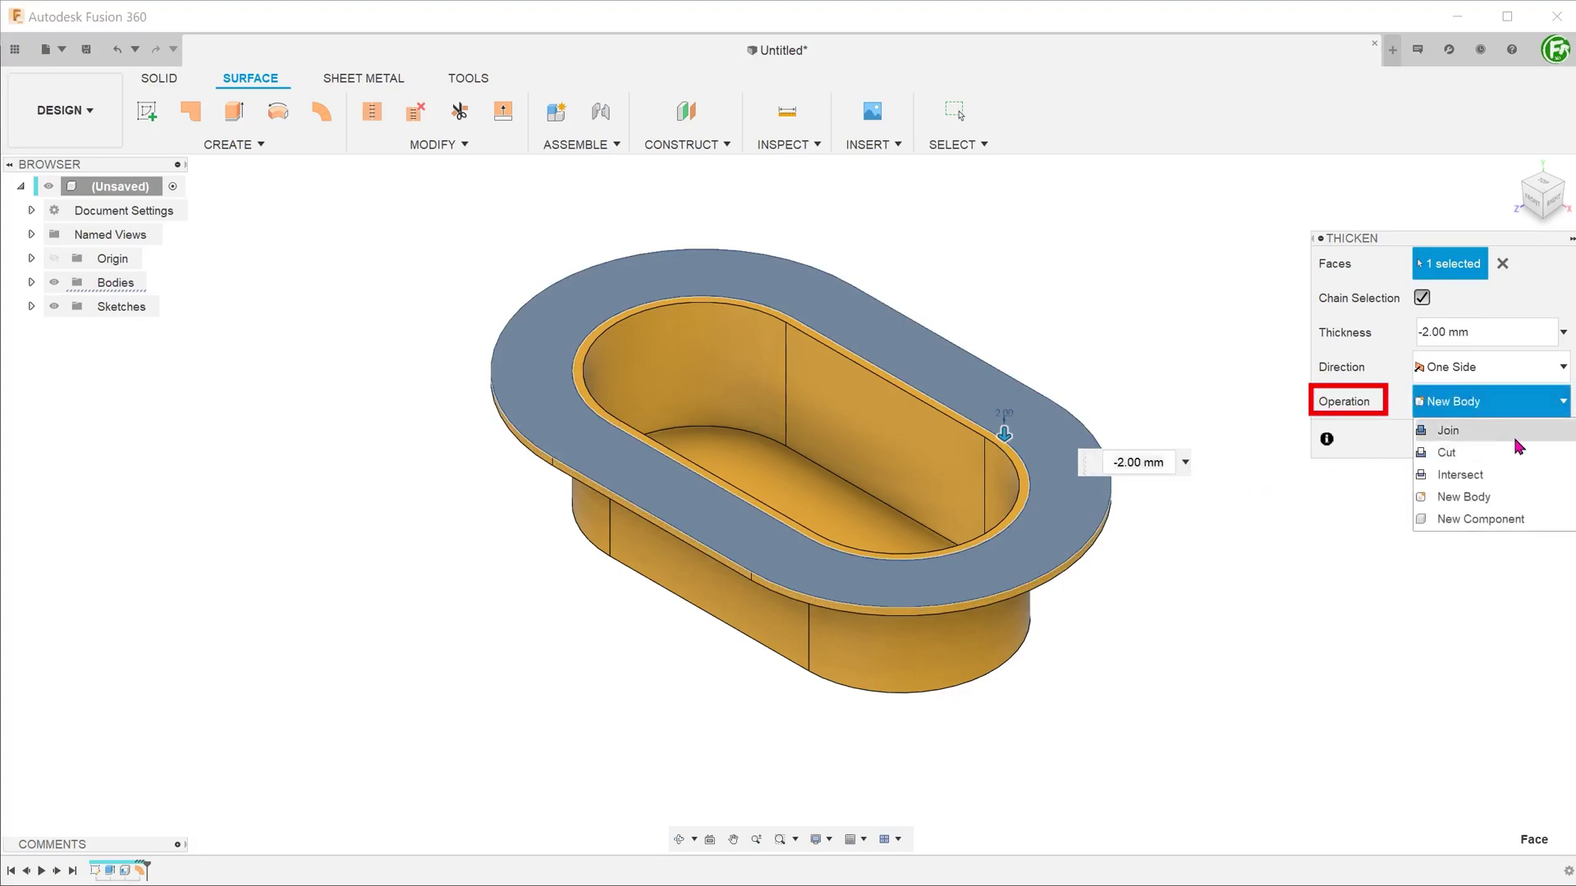
click(1514, 432)
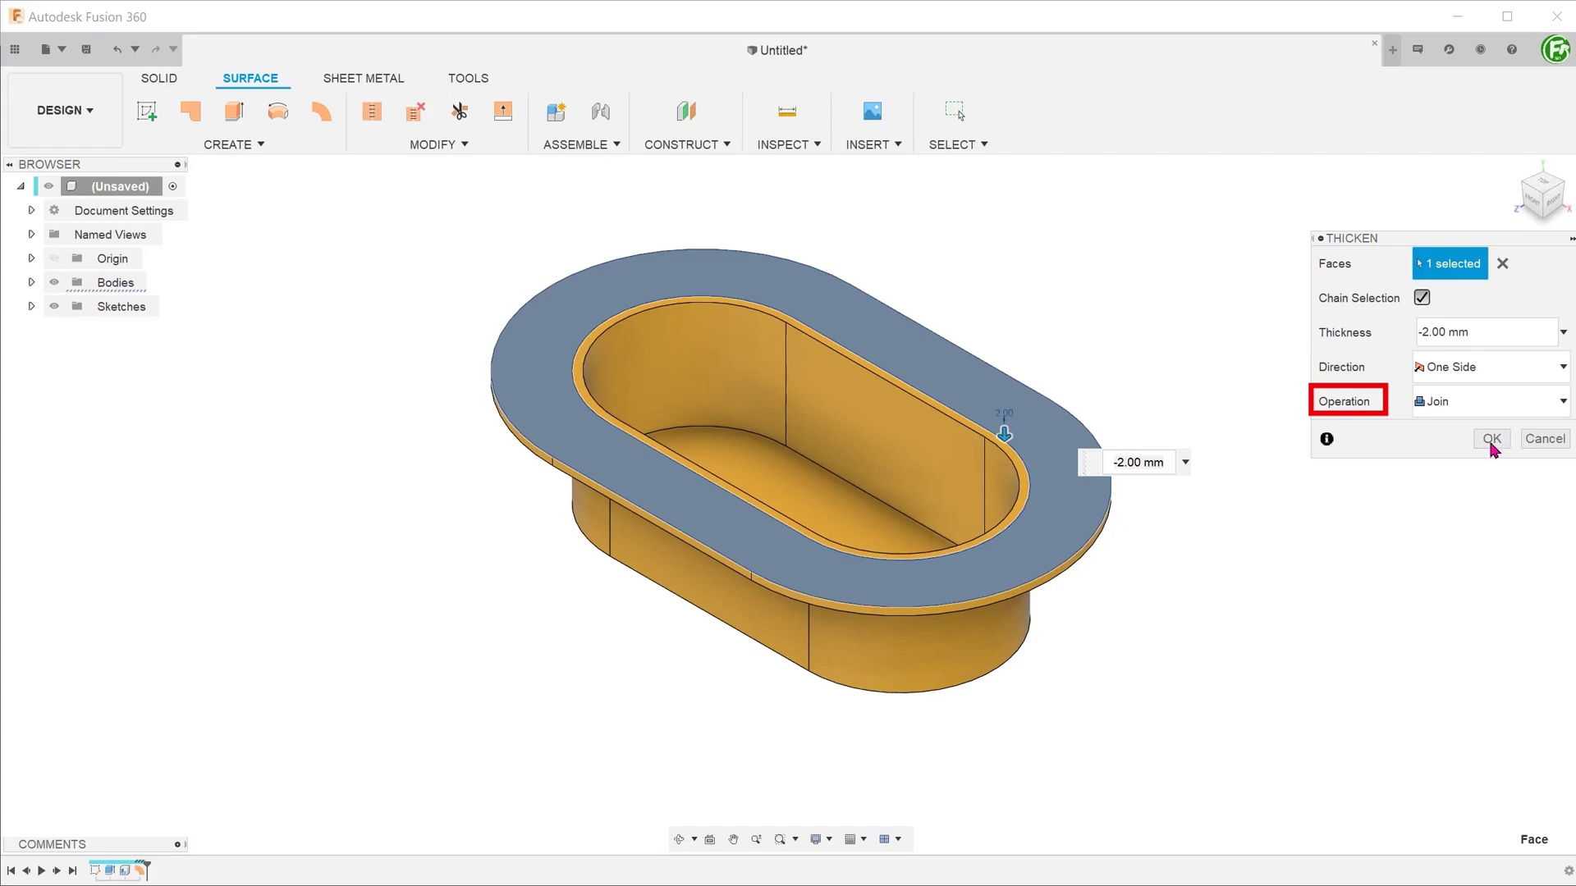
click(1491, 442)
Step: Examine the joined flange and container wall in a temporary section analysis, without keeping the section
click(782, 144)
click(808, 345)
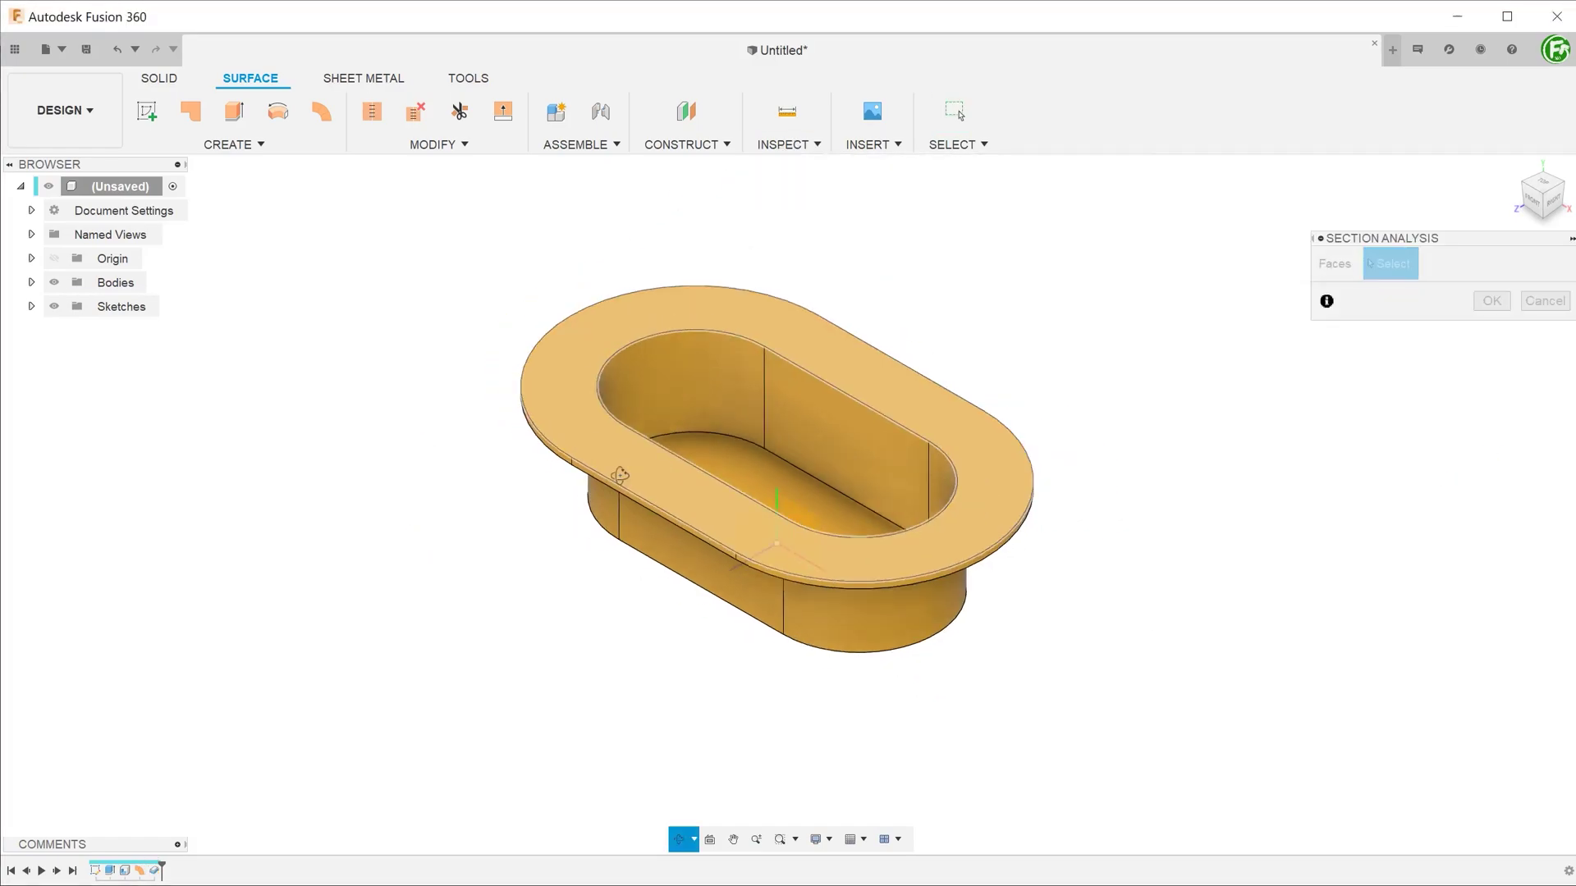
click(730, 591)
shift+middle_drag(740, 566, 827, 488)
click(1542, 473)
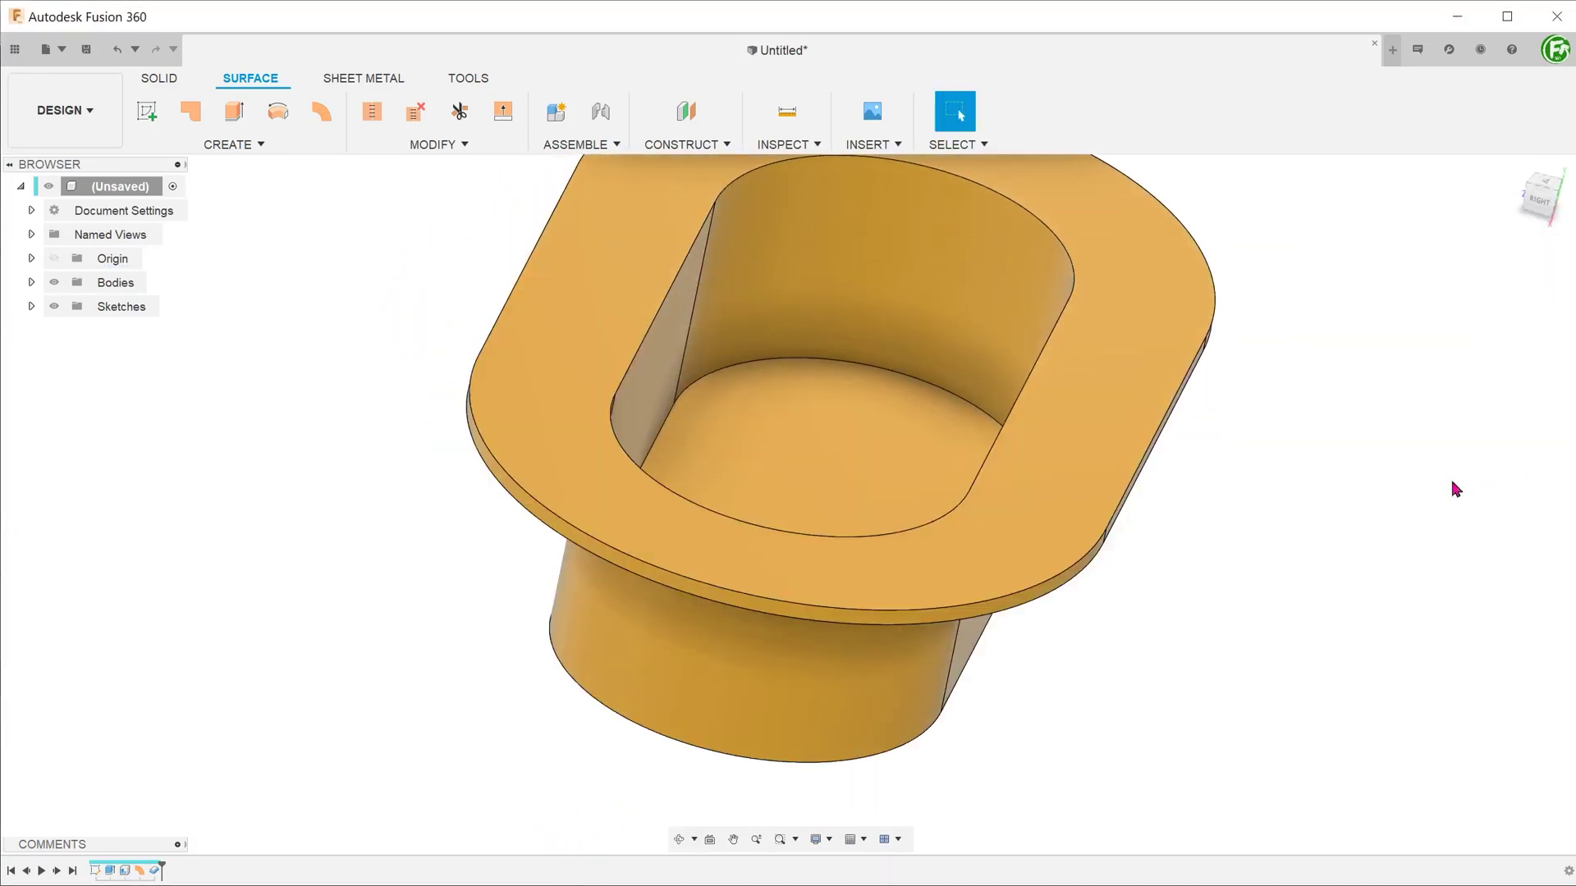